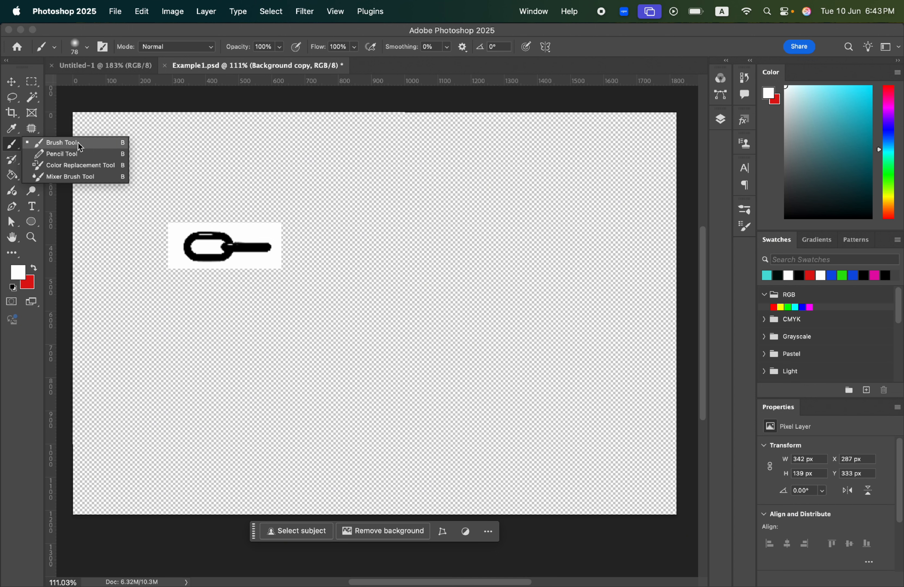
Add a new layer and paint a wavy red stroke beside the chain image with the 78 px soft round brush.
left_click(605, 51)
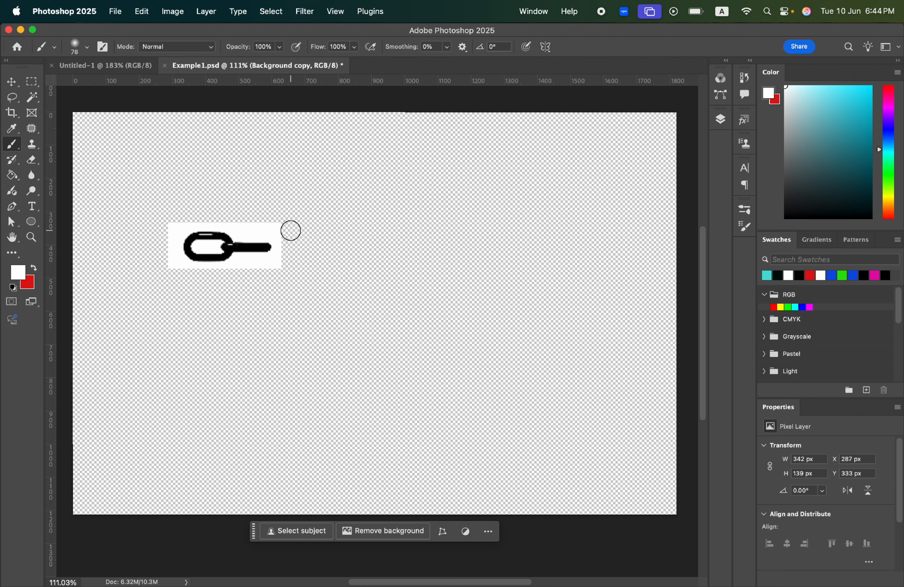
left_click(720, 120)
left_click(672, 470)
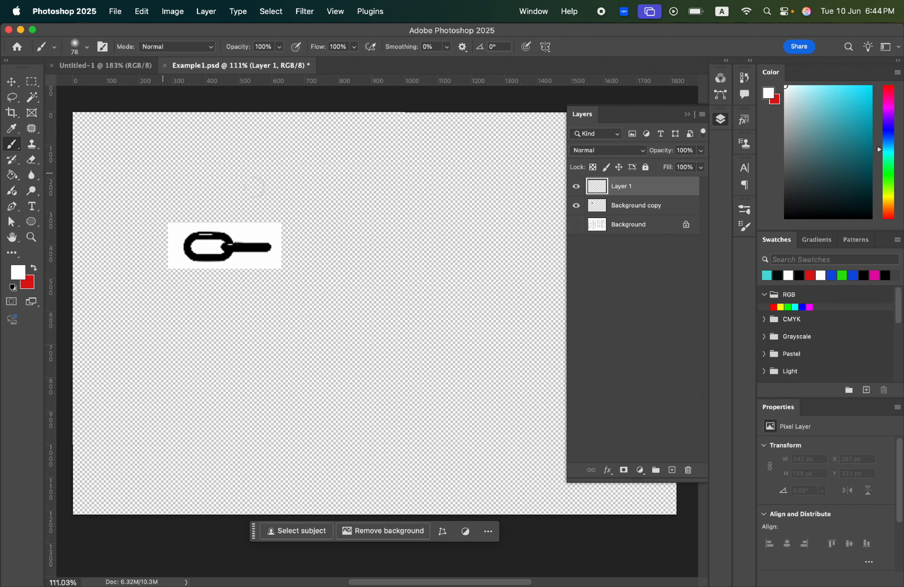
left_click(35, 268)
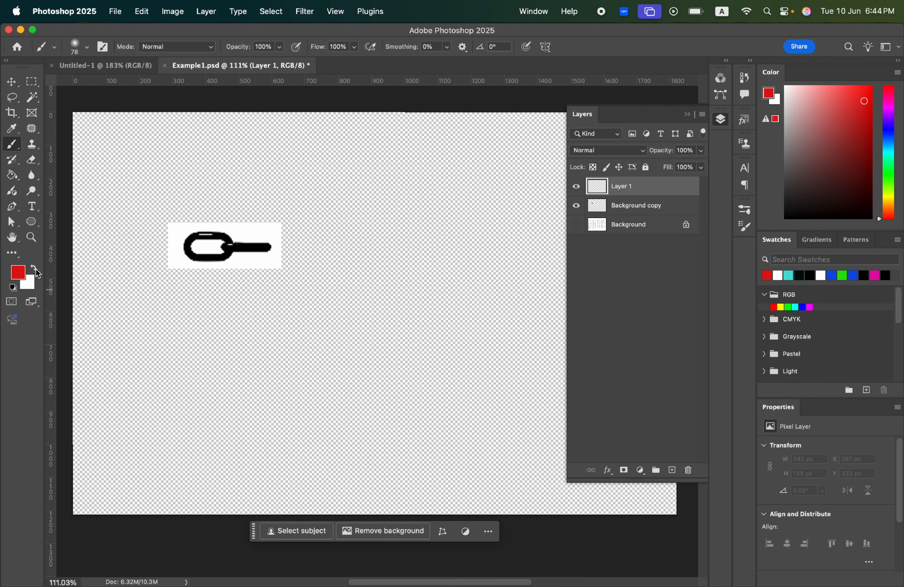
mouse_move(333, 304)
left_mouse_down()
mouse_move(347, 257)
mouse_move(410, 287)
mouse_move(432, 203)
left_mouse_up()
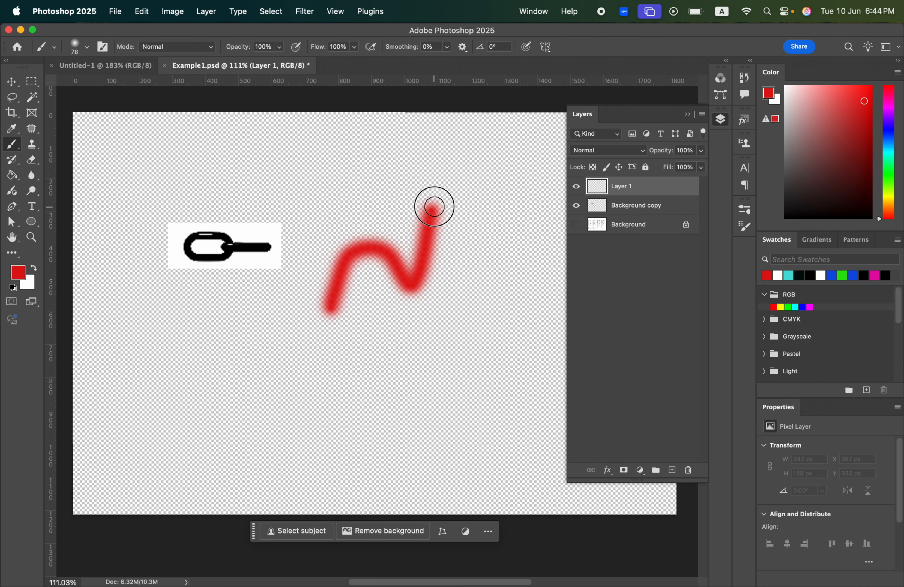
left_click(720, 119)
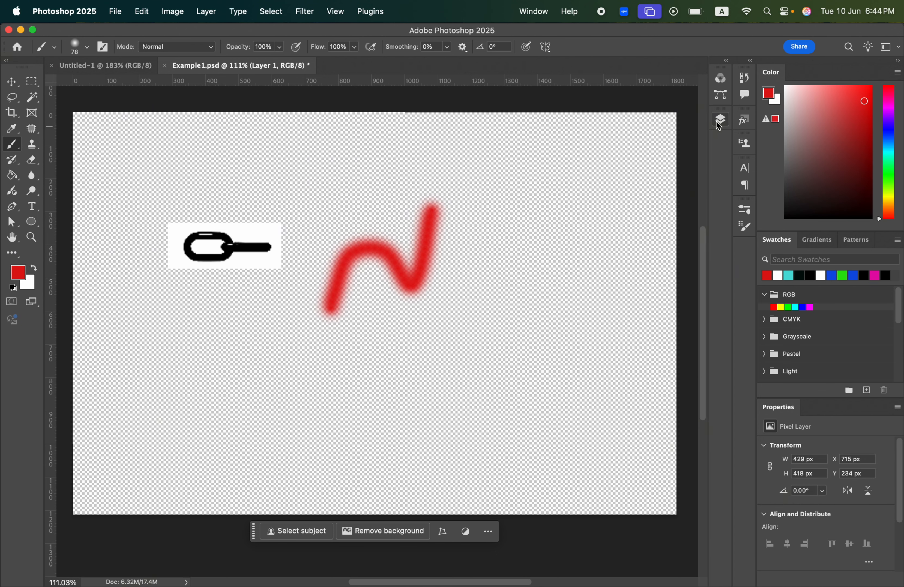
Switch to the Hard Round brush and paint a wavy red stroke beside the soft one.
left_click(87, 48)
scroll(97, 237, "down", 1)
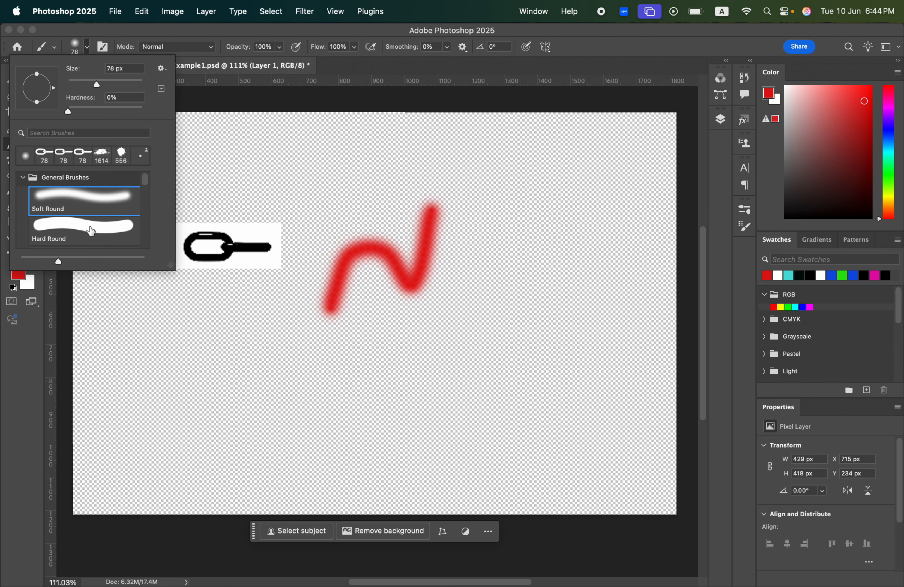
left_click(91, 229)
left_click_drag(476, 273, 607, 219)
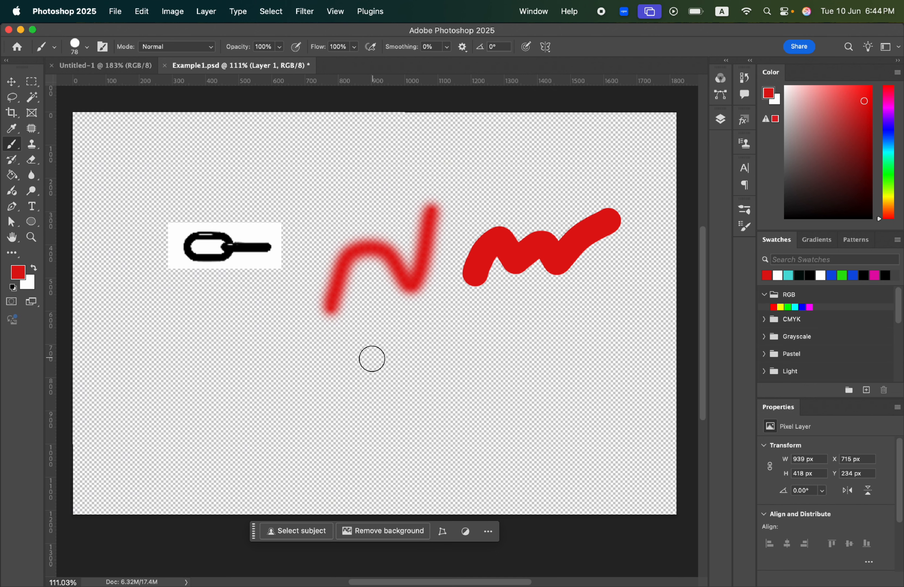
Set the brush to 115 px with 88% hardness, paint a thick test stroke below the soft stroke, and undo it.
mouse_move(371, 359)
left_mouse_down()
mouse_move(376, 398)
mouse_move(373, 360)
mouse_move(432, 353)
mouse_move(374, 358)
mouse_move(413, 359)
mouse_move(389, 358)
left_mouse_up()
mouse_move(384, 288)
left_mouse_down()
mouse_move(389, 486)
mouse_move(389, 412)
mouse_move(390, 462)
left_mouse_up()
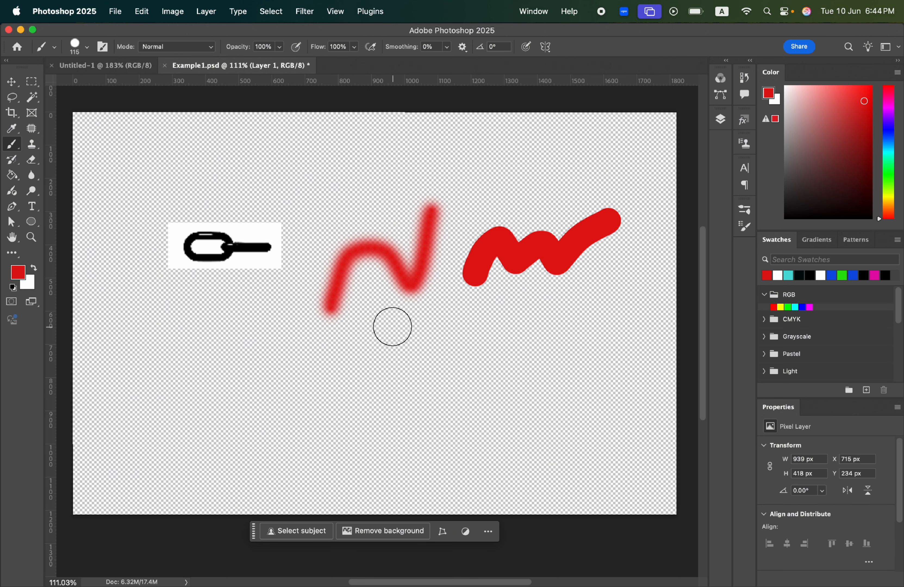
mouse_move(378, 341)
left_mouse_down()
mouse_move(469, 338)
mouse_move(451, 373)
mouse_move(504, 376)
mouse_move(518, 365)
left_mouse_up()
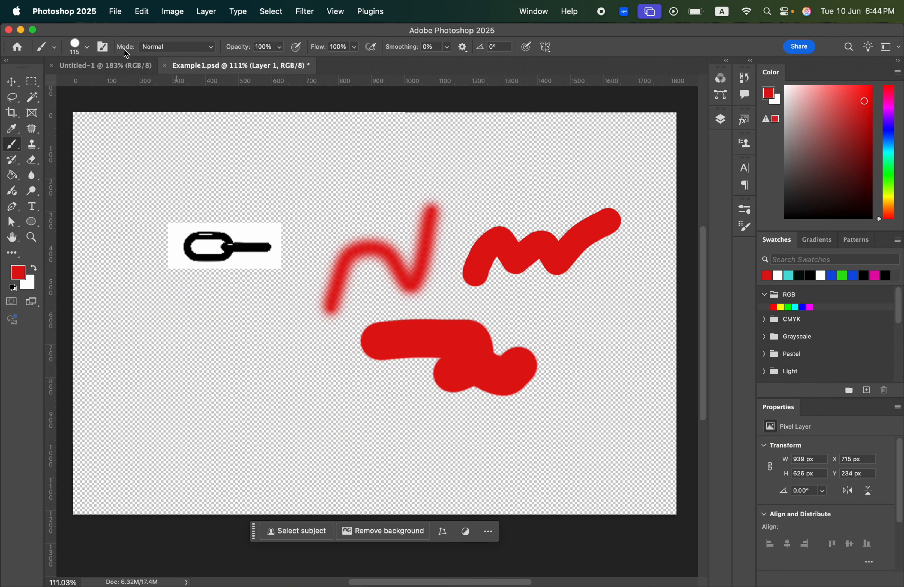
key("super+z")
Reduce the brush size to 23 px and paint a thin wavy stroke below the soft red stroke.
left_click(79, 50)
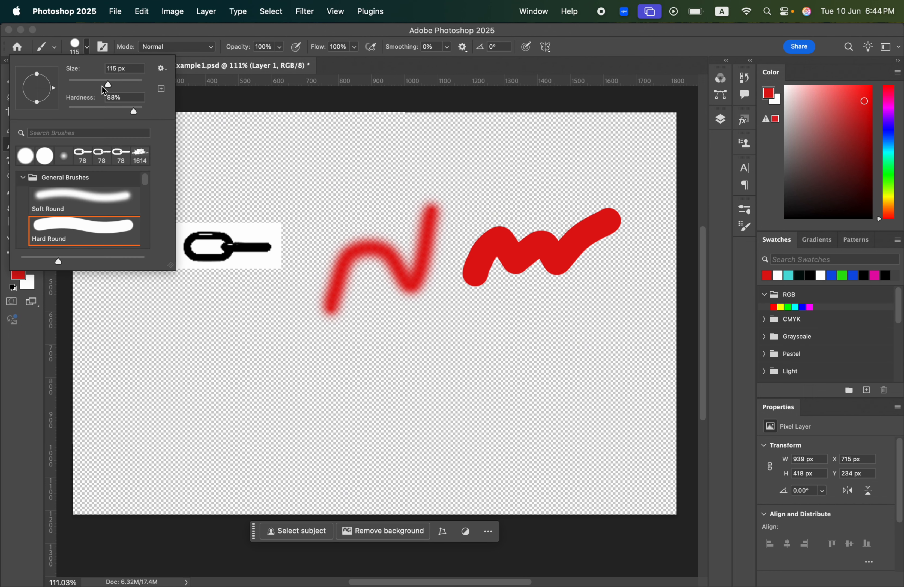
left_click_drag(108, 83, 81, 84)
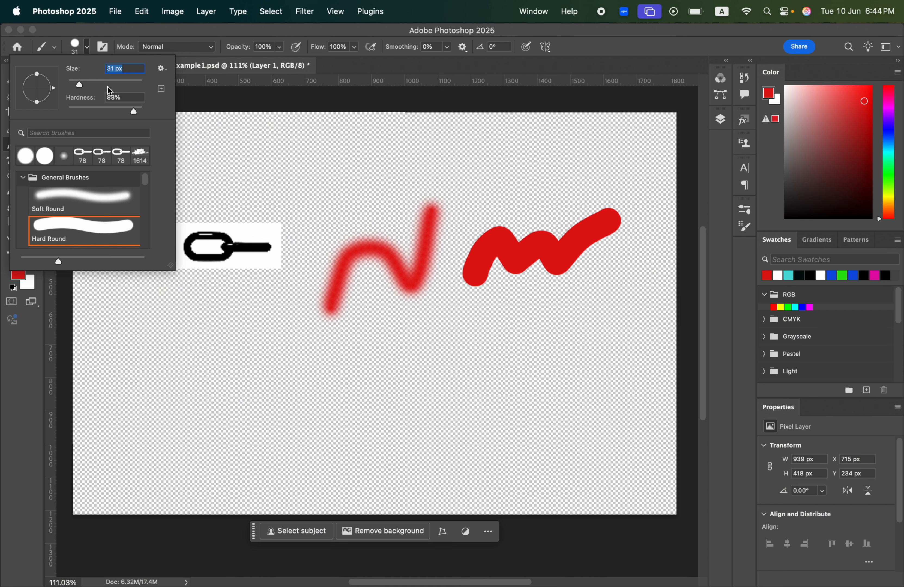
left_click_drag(80, 85, 77, 85)
mouse_move(363, 366)
left_mouse_down()
mouse_move(399, 370)
mouse_move(477, 345)
left_mouse_up()
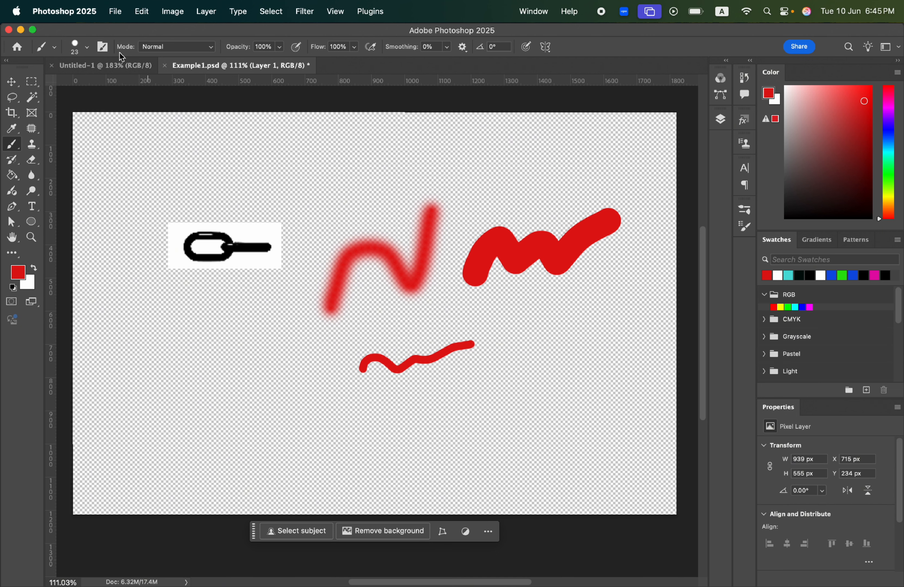
Choose the KYLE Ultimate Charcoal Pencil dry media brush, enlarge it to 152 px, and paint strokes below and above the chain image.
left_click(103, 47)
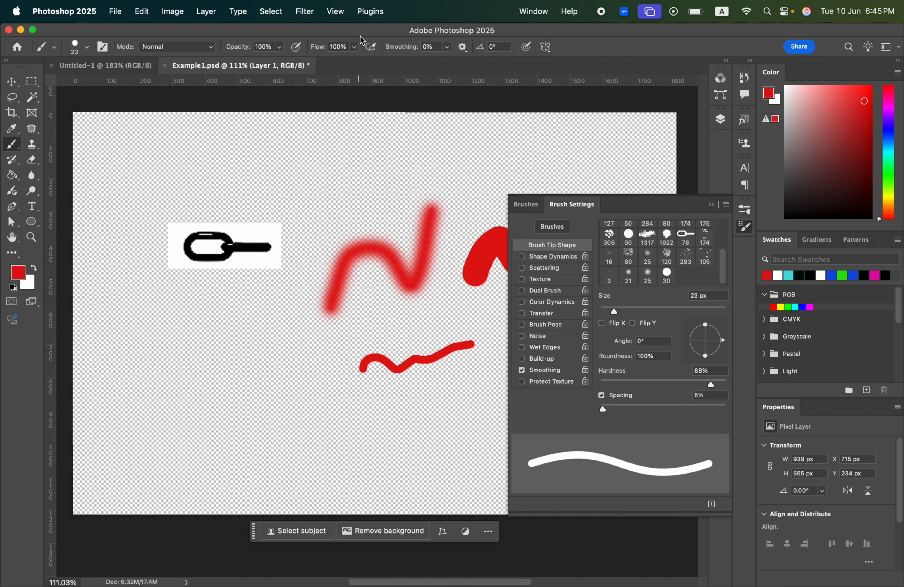
left_click(534, 12)
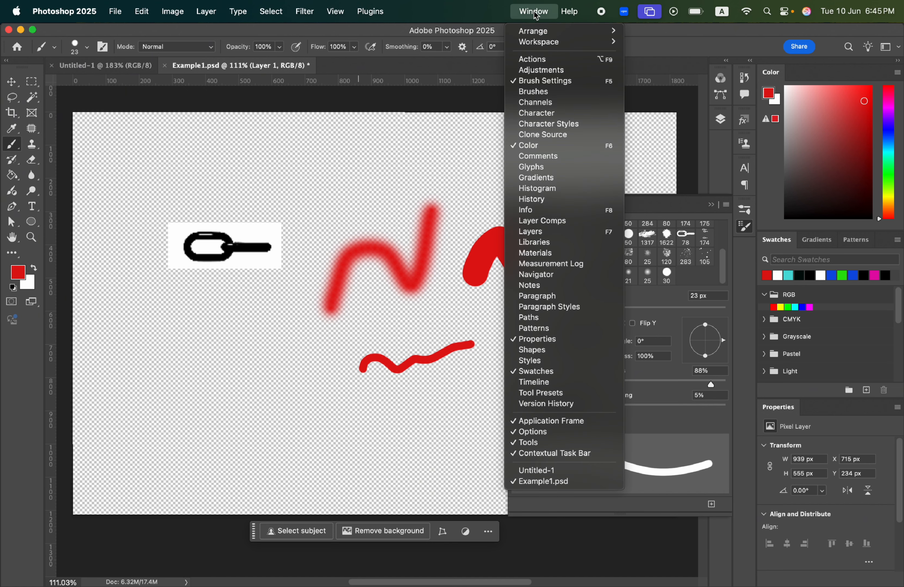
left_click(536, 91)
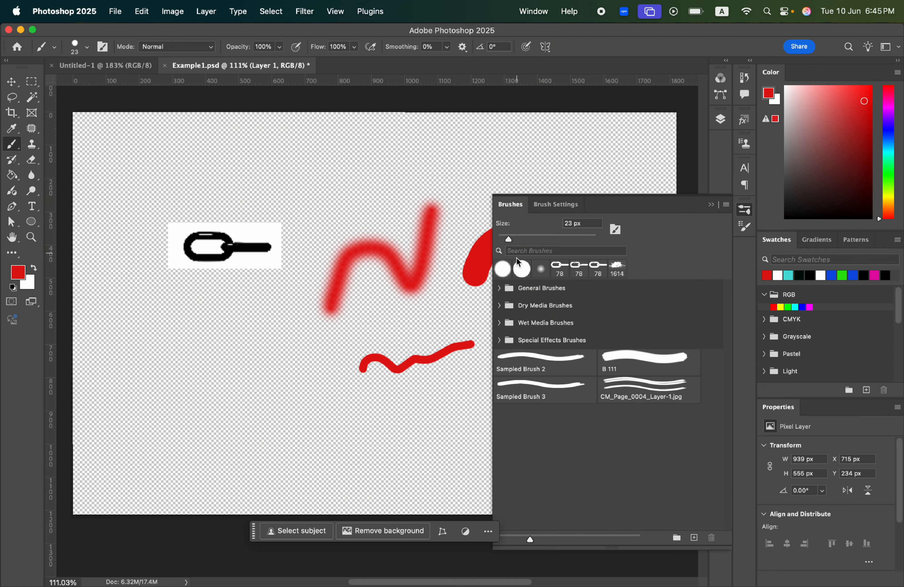
left_click(499, 305)
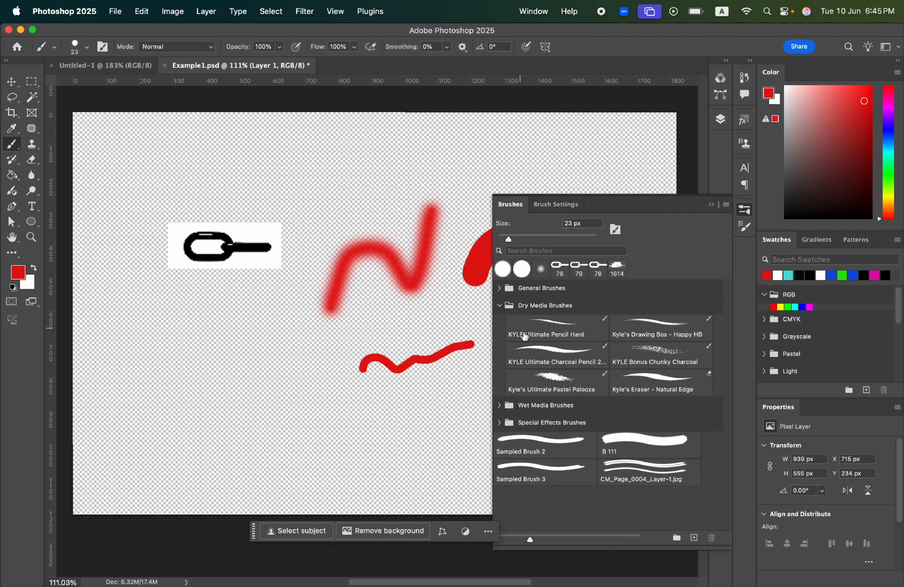
left_click(554, 354)
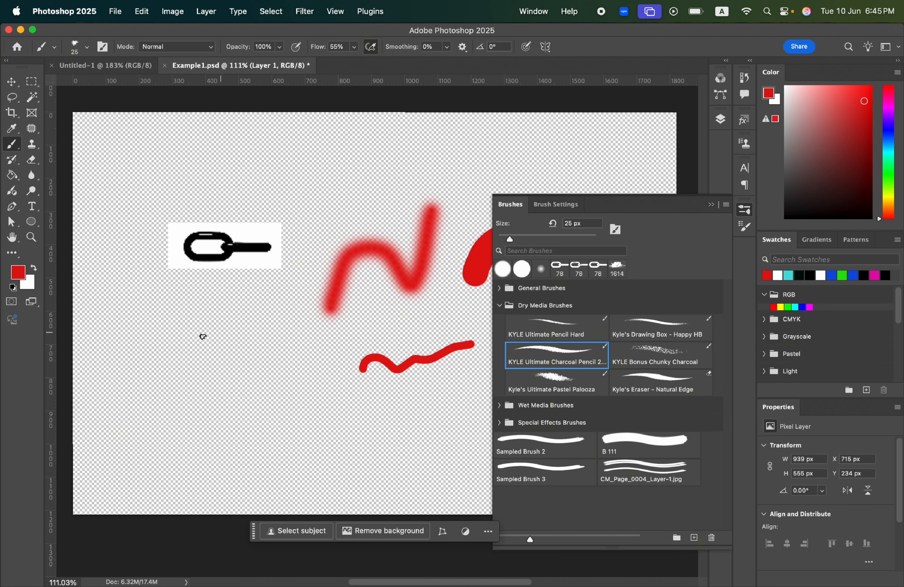
mouse_move(164, 366)
left_mouse_down()
mouse_move(206, 368)
mouse_move(175, 342)
mouse_move(251, 342)
mouse_move(278, 321)
left_mouse_up()
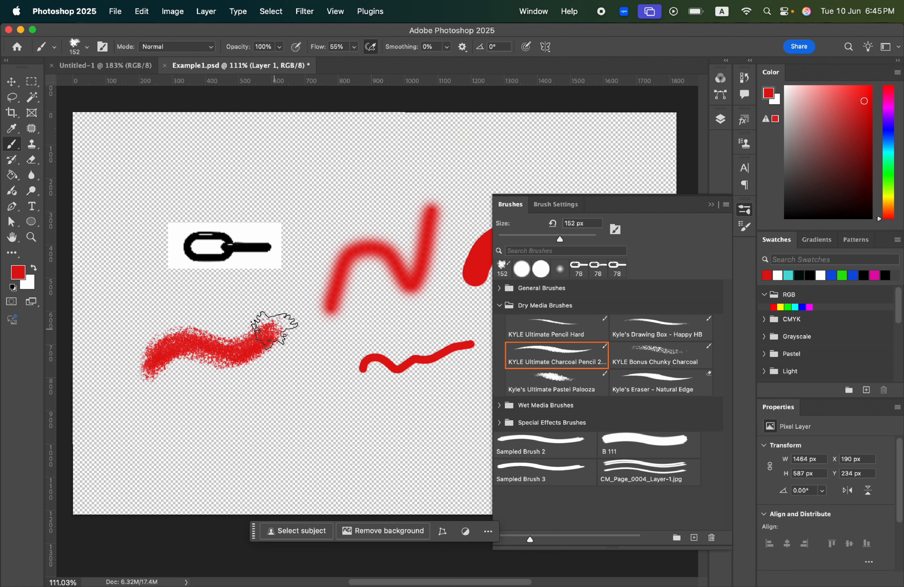
left_click_drag(164, 176, 375, 171)
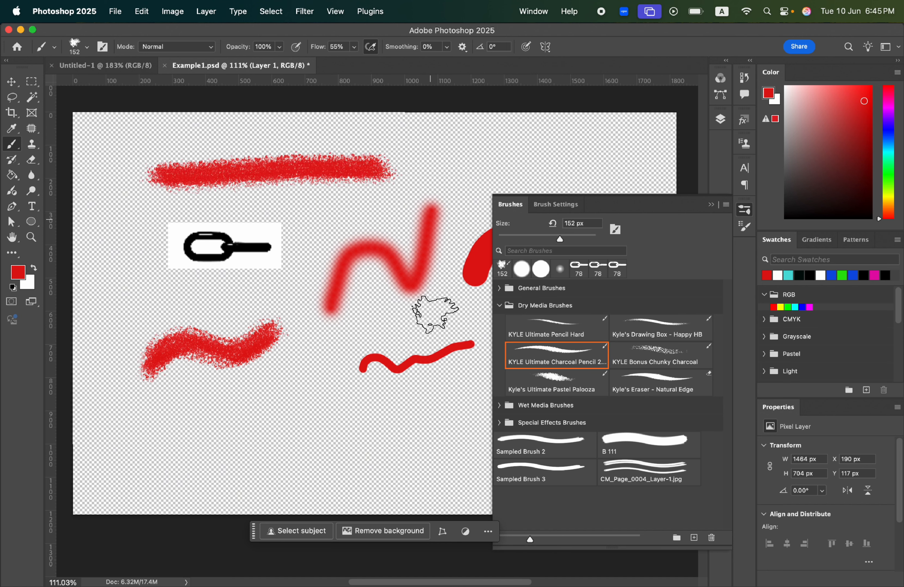
Paint a thin line with KYLE Ultimate Pencil Hard and two strokes with Kyle's Ultimate Pastel Palooza.
left_click(555, 328)
left_click_drag(96, 452, 321, 434)
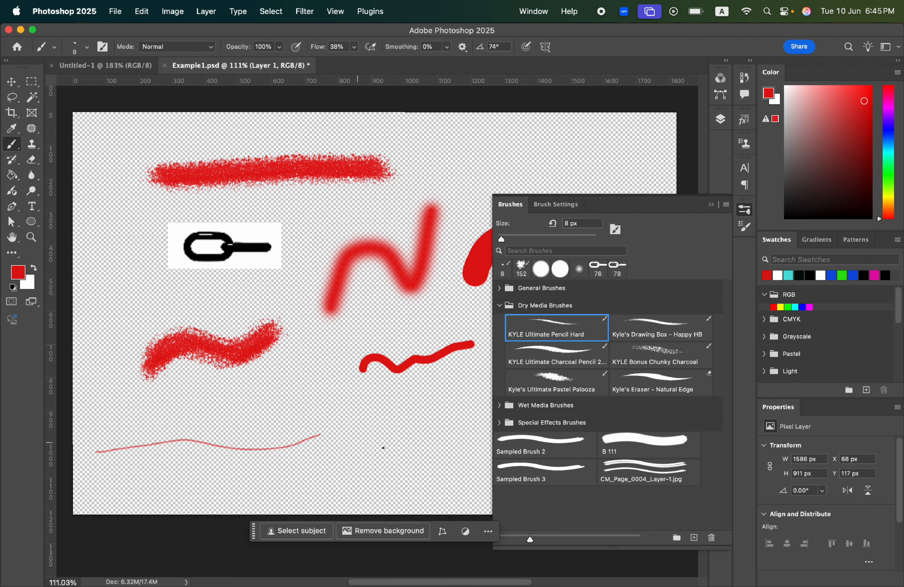
left_click(522, 393)
mouse_move(178, 421)
left_mouse_down()
mouse_move(264, 416)
mouse_move(366, 376)
left_mouse_up()
left_click_drag(311, 218, 378, 209)
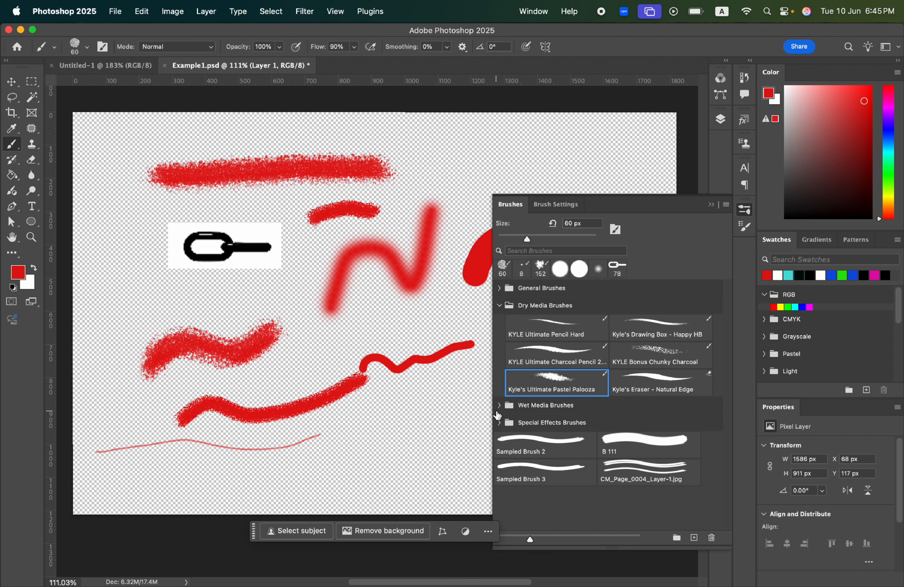
Choose the wet media brush KYLE Ultimate Inking Thick 'n Thin and paint a wavy stroke near the canvas's upper right.
left_click(499, 405)
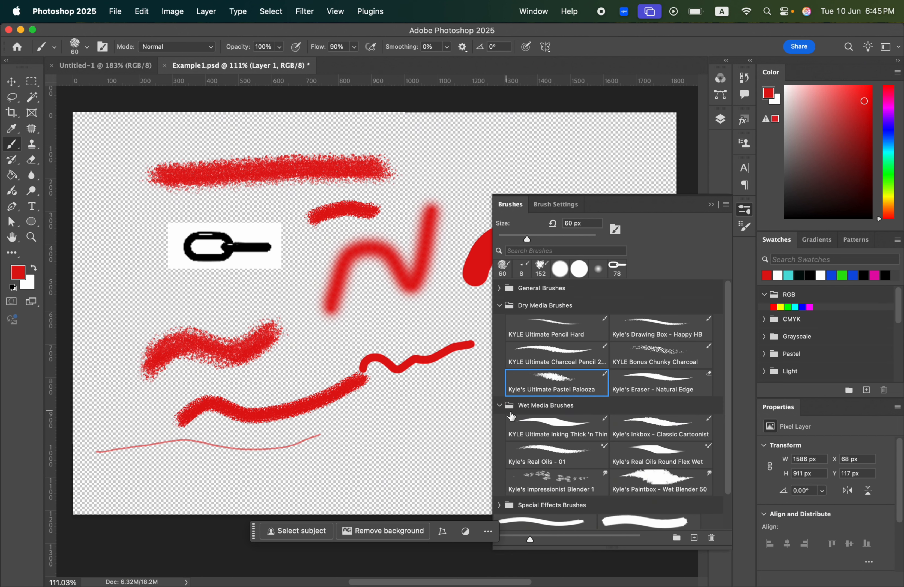
left_click(545, 429)
left_click_drag(453, 168, 587, 140)
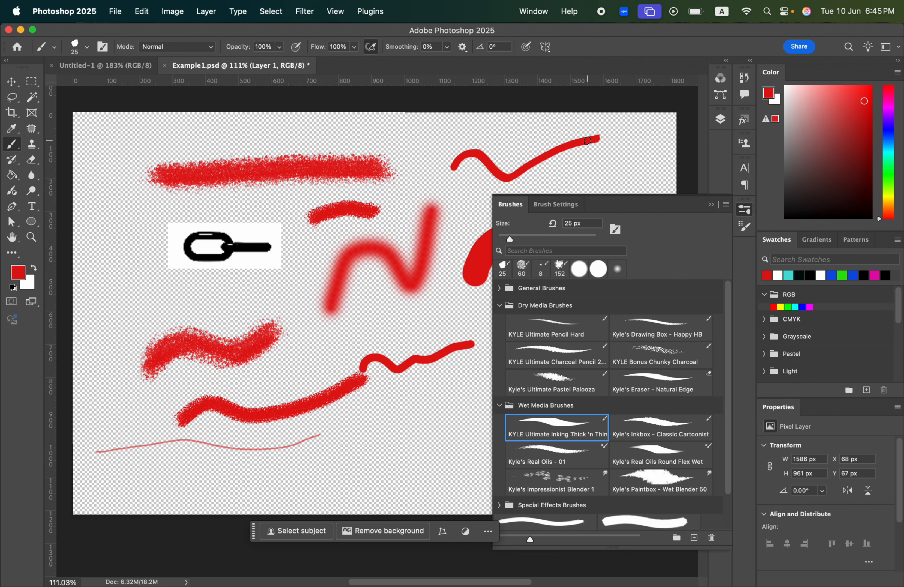
Smudge the charcoal stroke below the chain image with Kyle's Paintbox - Wet Blender 50.
left_click(657, 420)
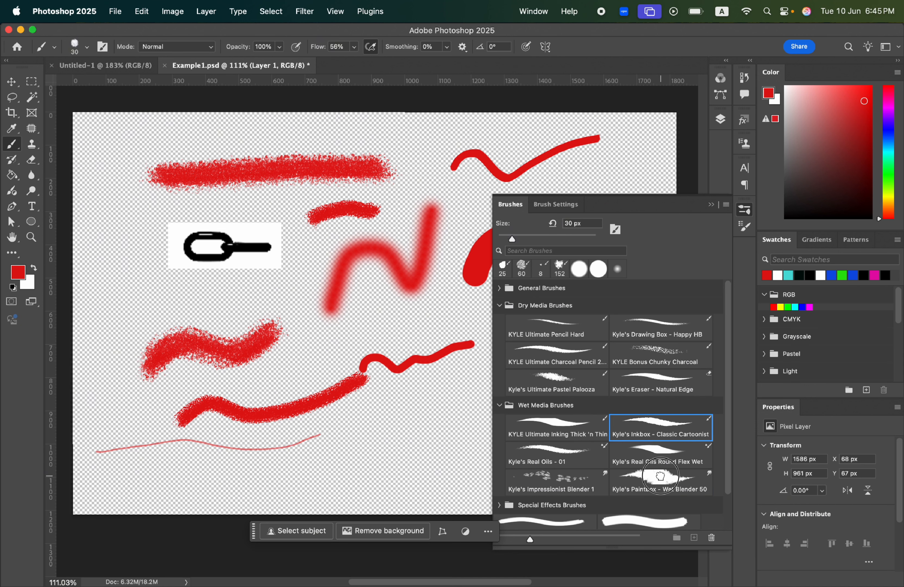
left_click(663, 489)
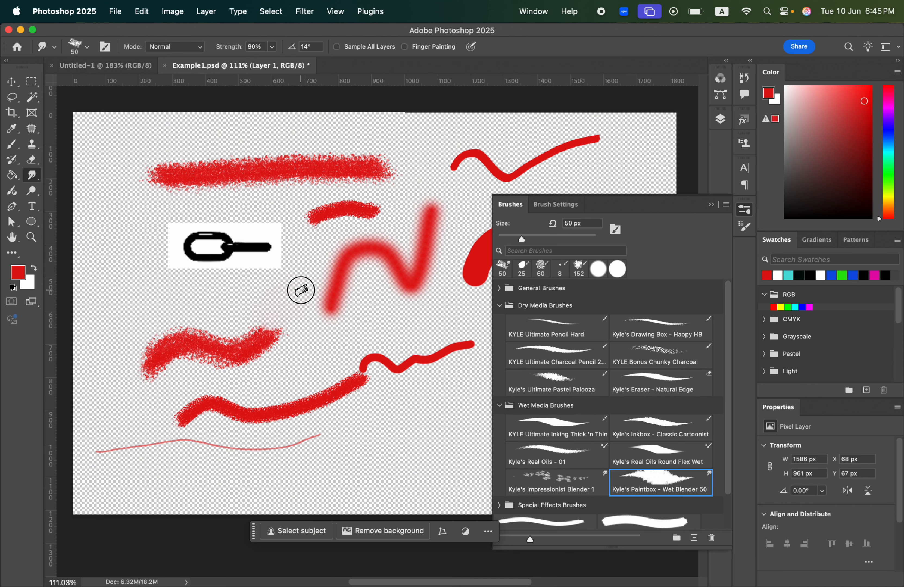
mouse_move(278, 317)
left_mouse_down()
mouse_move(276, 348)
mouse_move(288, 343)
mouse_move(178, 349)
mouse_move(137, 373)
mouse_move(292, 355)
mouse_move(174, 346)
mouse_move(238, 328)
left_mouse_up()
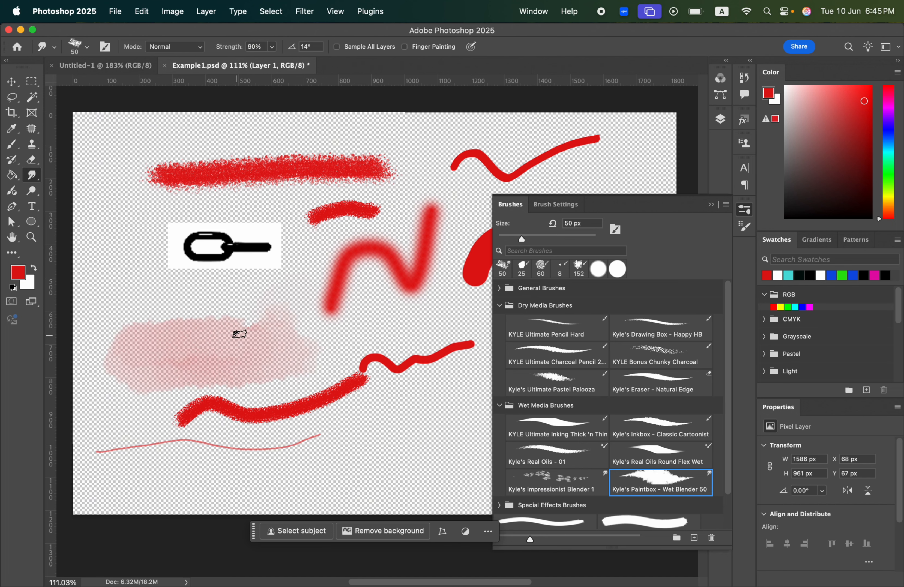
Smear the lower pastel stroke and the strokes around the chain image with Kyle's Impressionist Blender 1.
left_click(533, 493)
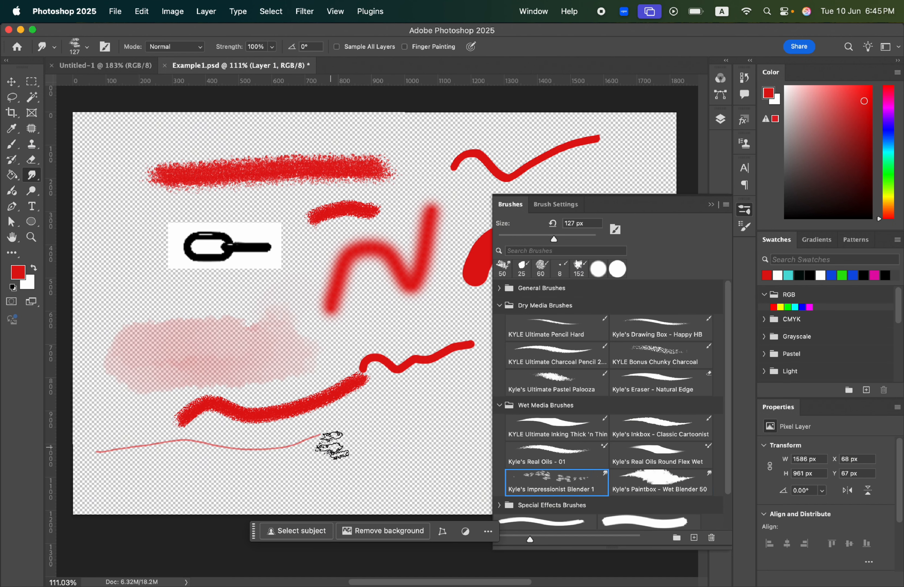
mouse_move(414, 418)
left_mouse_down()
mouse_move(231, 468)
mouse_move(153, 461)
mouse_move(142, 447)
mouse_move(180, 423)
mouse_move(293, 404)
mouse_move(339, 407)
mouse_move(270, 422)
mouse_move(168, 415)
mouse_move(141, 434)
left_mouse_up()
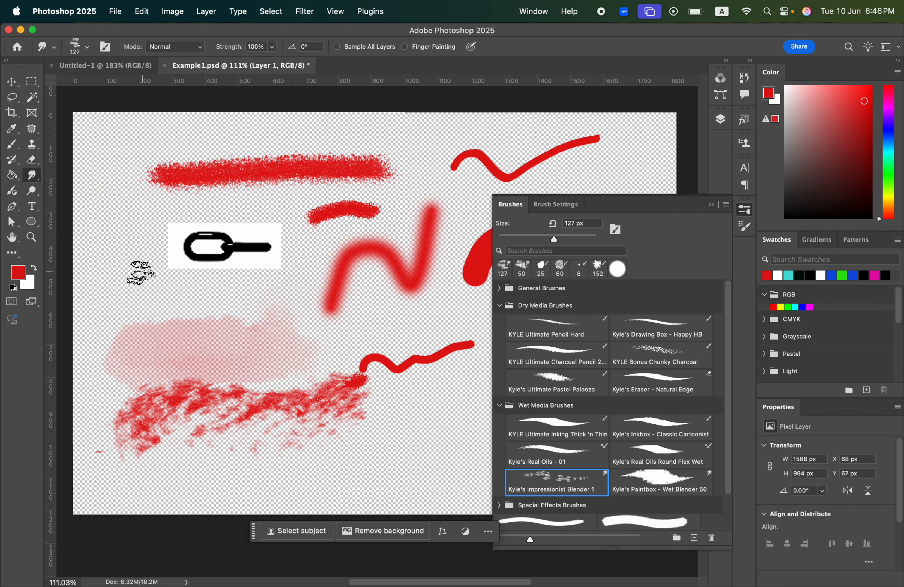
mouse_move(202, 322)
left_mouse_down()
mouse_move(307, 302)
mouse_move(388, 232)
mouse_move(414, 243)
mouse_move(409, 229)
mouse_move(241, 172)
mouse_move(154, 182)
left_mouse_up()
Choose the special effects brush Kyle's Screentones 38 and paint a dotted patch along the canvas's lower edge.
scroll(452, 397, "down", 5)
scroll(533, 418, "down", 2)
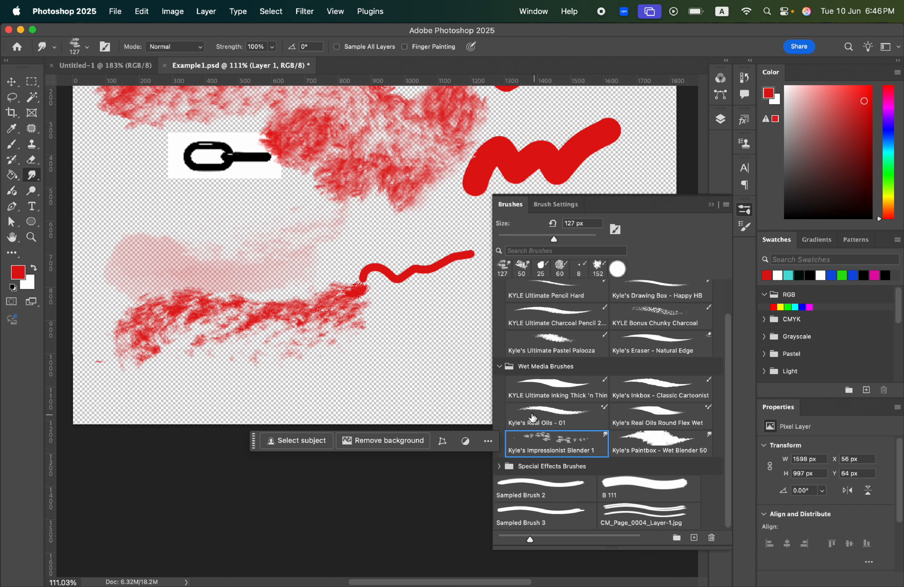
left_click(500, 367)
left_click(498, 422)
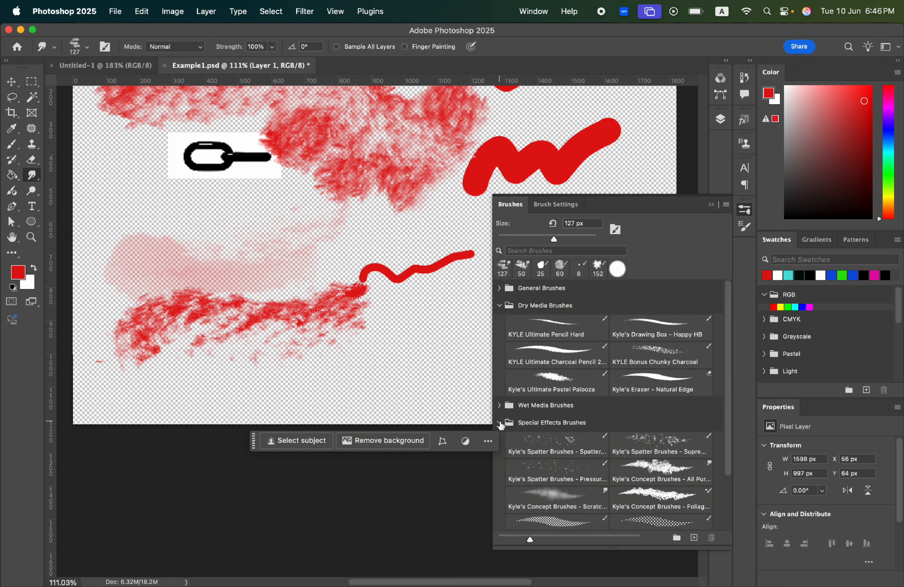
scroll(530, 432, "down", 3)
left_click(652, 460)
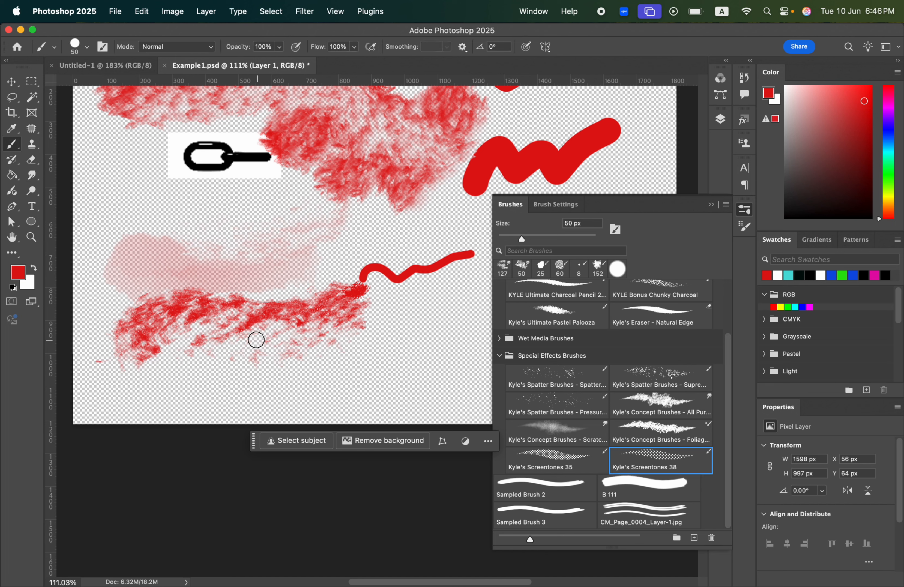
mouse_move(228, 369)
left_mouse_down()
mouse_move(365, 331)
mouse_move(275, 356)
mouse_move(325, 389)
mouse_move(396, 343)
mouse_move(405, 373)
mouse_move(382, 412)
mouse_move(284, 419)
left_mouse_up()
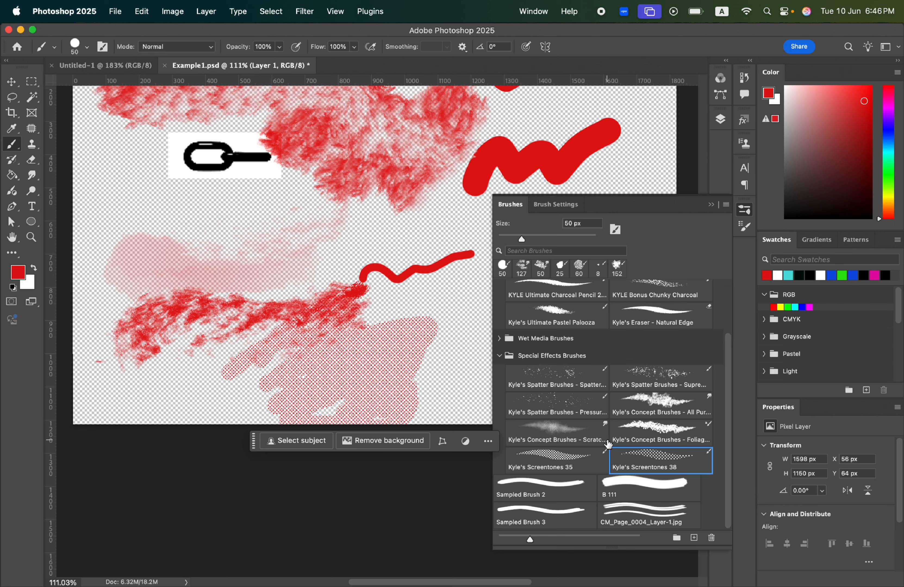
Switch to Kyle's Screentones 35 and paint dotted scribbles from the lower patch up around the thin wavy stroke.
left_click(578, 471)
mouse_move(430, 343)
left_mouse_down()
mouse_move(434, 319)
mouse_move(470, 290)
mouse_move(497, 308)
mouse_move(446, 286)
mouse_move(382, 313)
mouse_move(399, 317)
mouse_move(422, 346)
mouse_move(426, 298)
mouse_move(400, 275)
mouse_move(478, 175)
mouse_move(567, 159)
mouse_move(383, 188)
mouse_move(506, 189)
mouse_move(476, 171)
mouse_move(495, 146)
mouse_move(616, 119)
left_mouse_up()
scroll(382, 313, "up", 5)
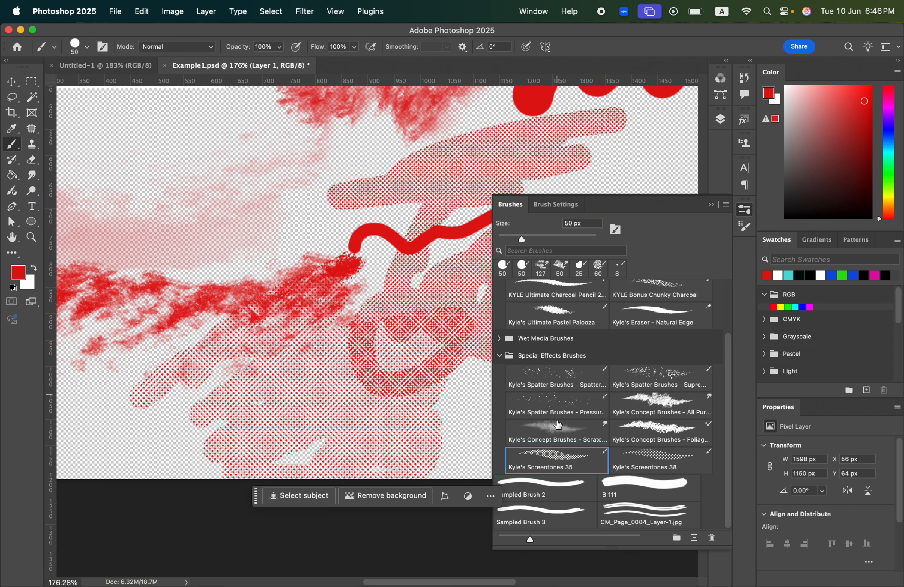
Collapse the Special Effects Brushes group and hide the brush library to reveal the whole painting.
left_click(499, 356)
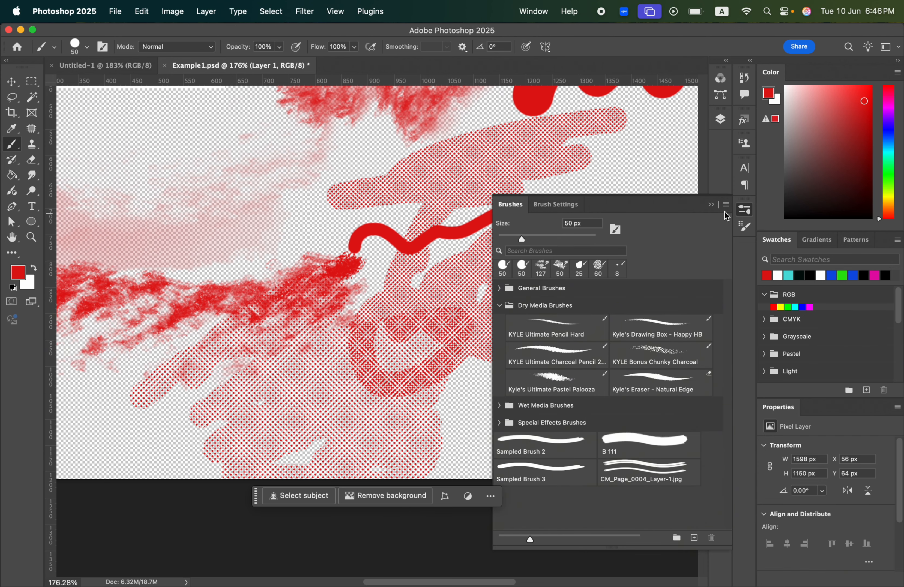
left_click(741, 210)
scroll(450, 217, "down", 5)
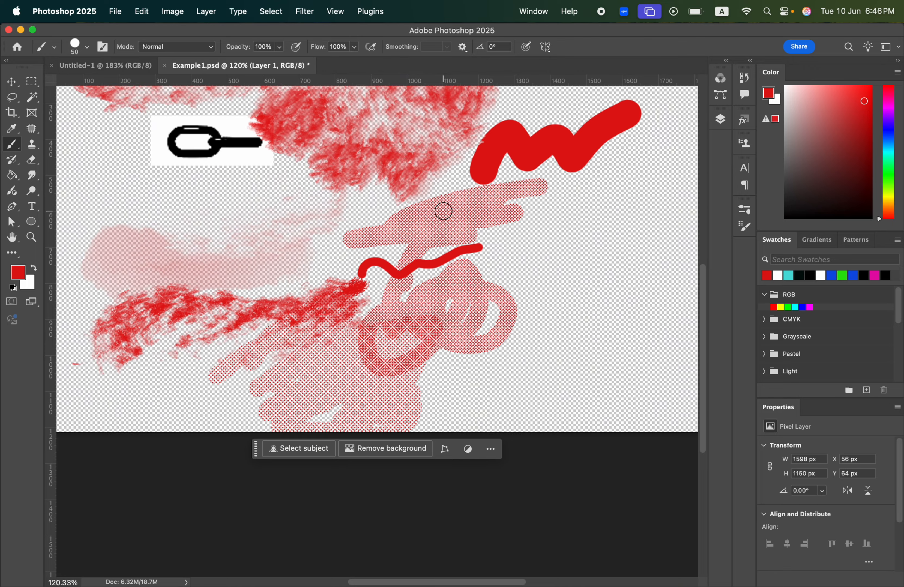
Hide Layer 1 and add a new empty layer above it, leaving only the chain image showing.
left_click(719, 119)
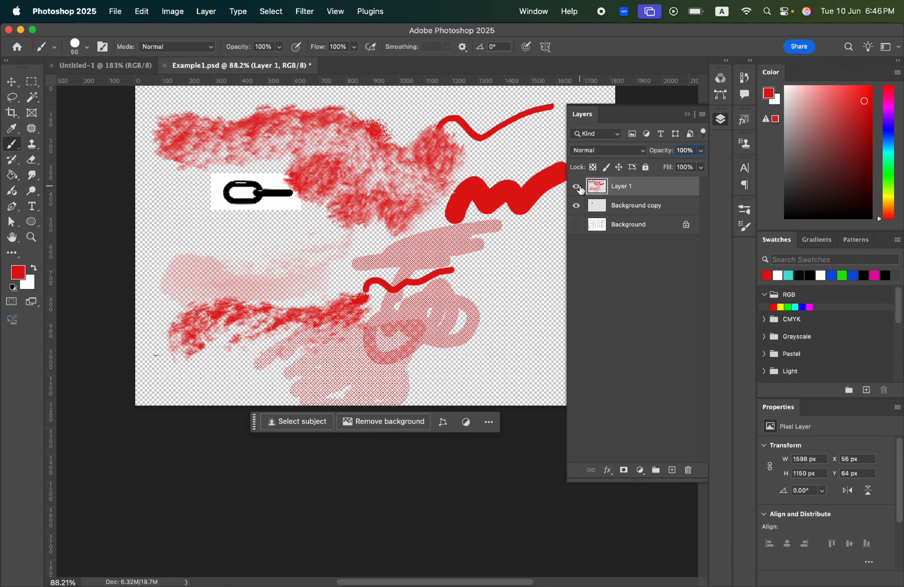
left_click(576, 187)
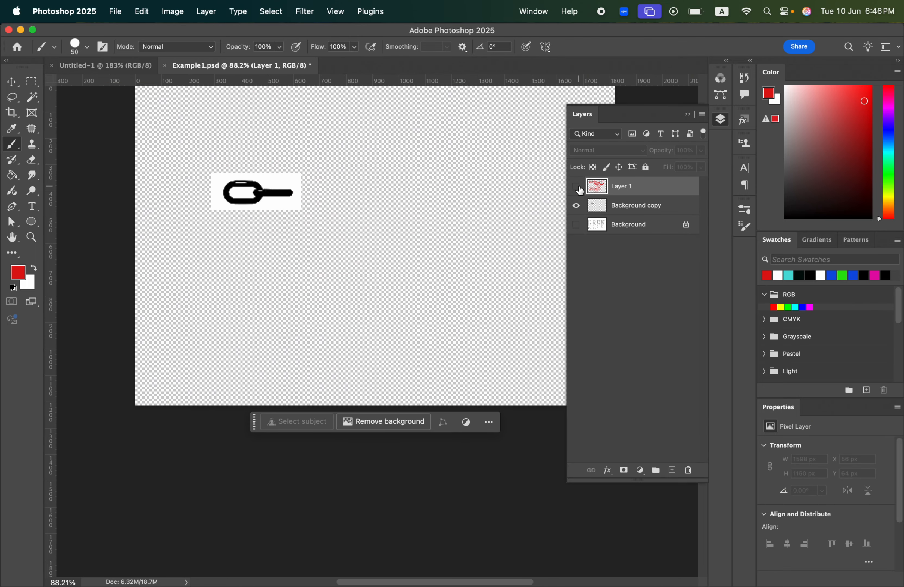
left_click(672, 472)
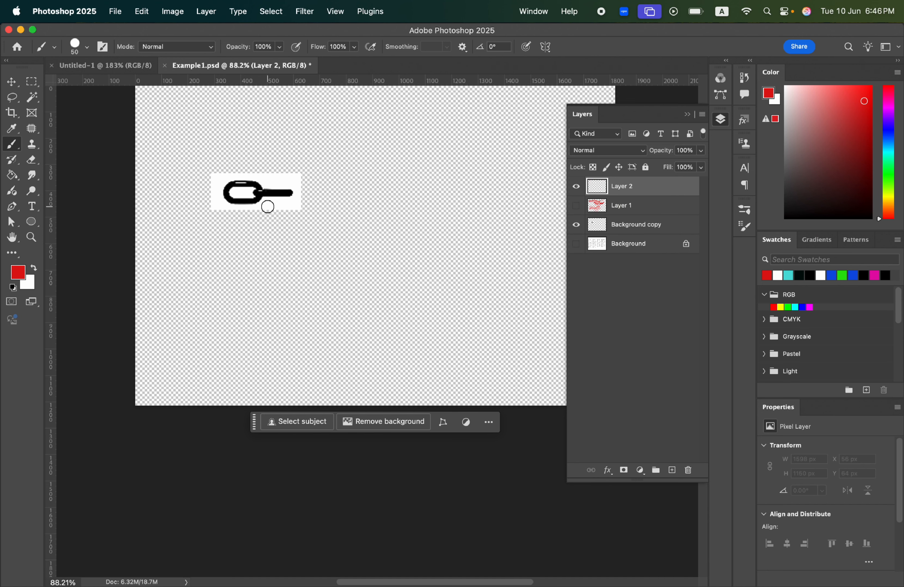
scroll(268, 207, "up", 3)
scroll(268, 206, "right", 1)
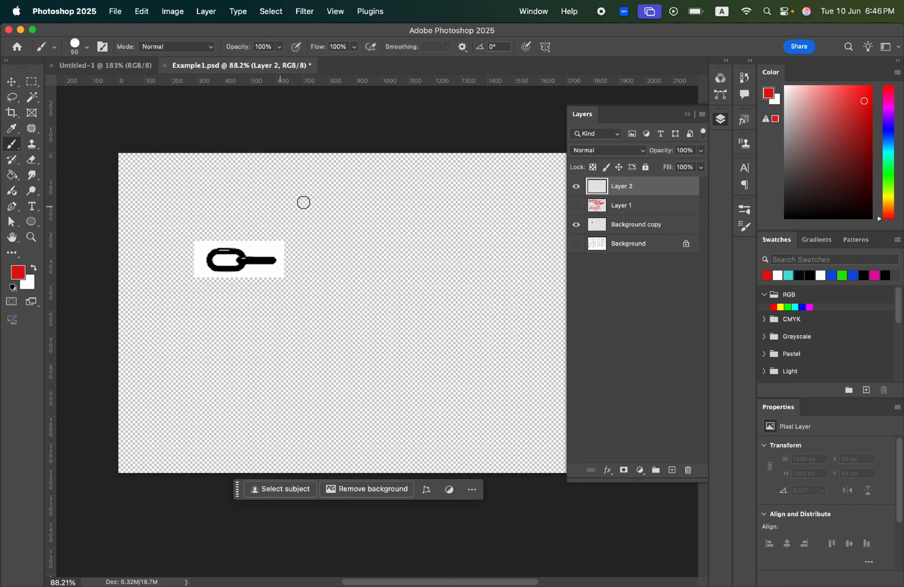
left_click(721, 120)
scroll(186, 244, "up", 3)
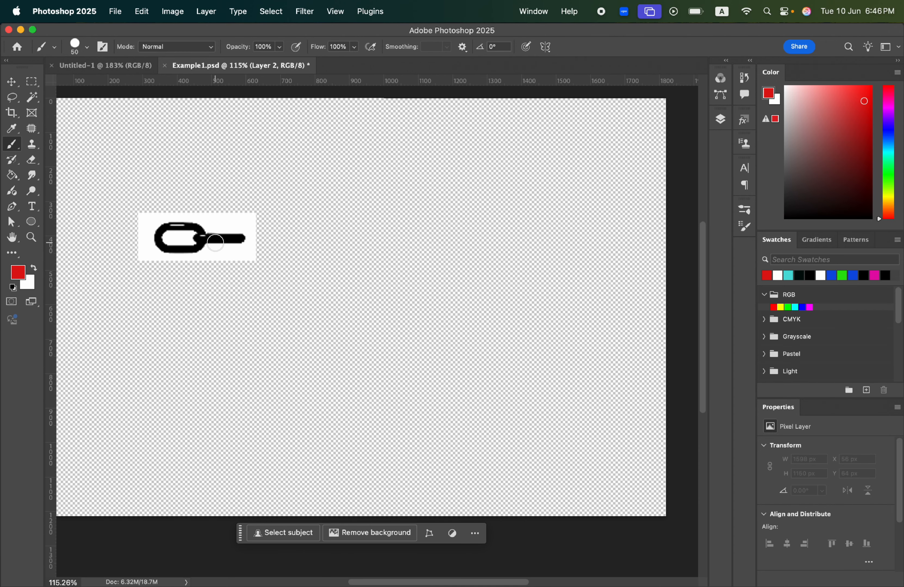
Select the chain image with the Move tool and define it as a brush preset named MyBrush 001.
left_click(12, 81)
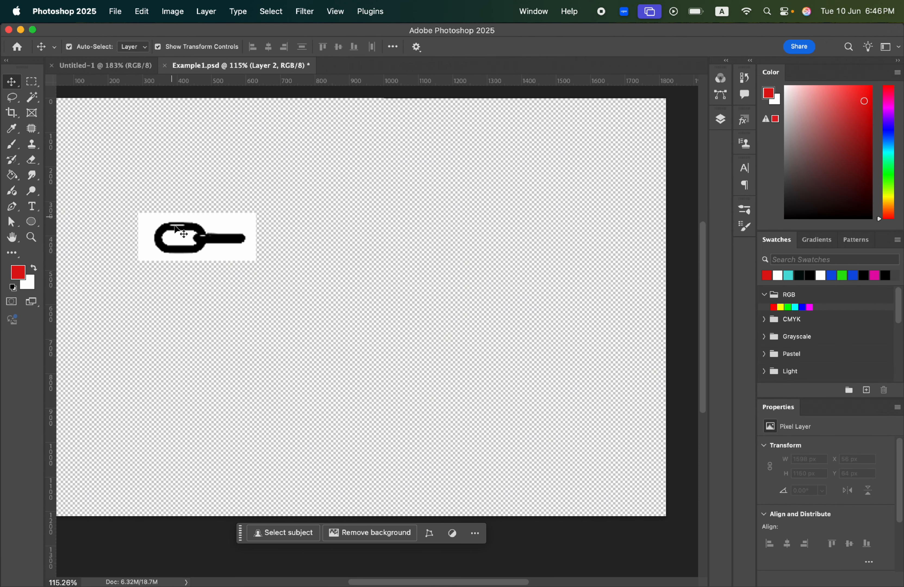
left_click(230, 248)
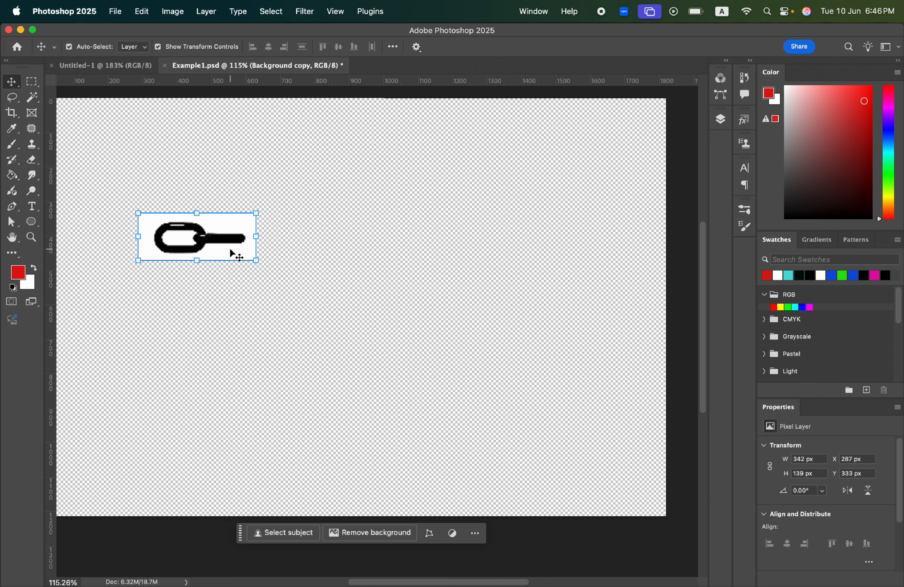
left_click(144, 12)
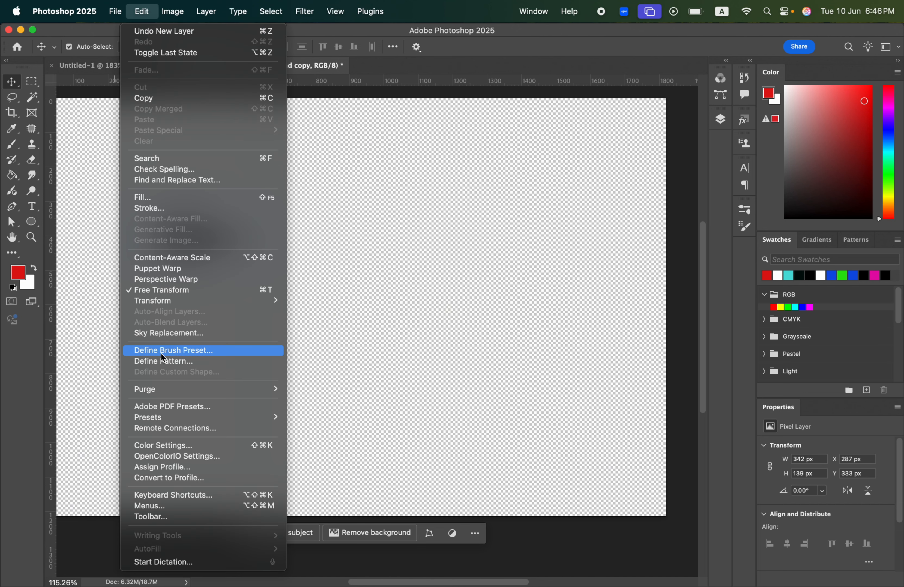
left_click(210, 351)
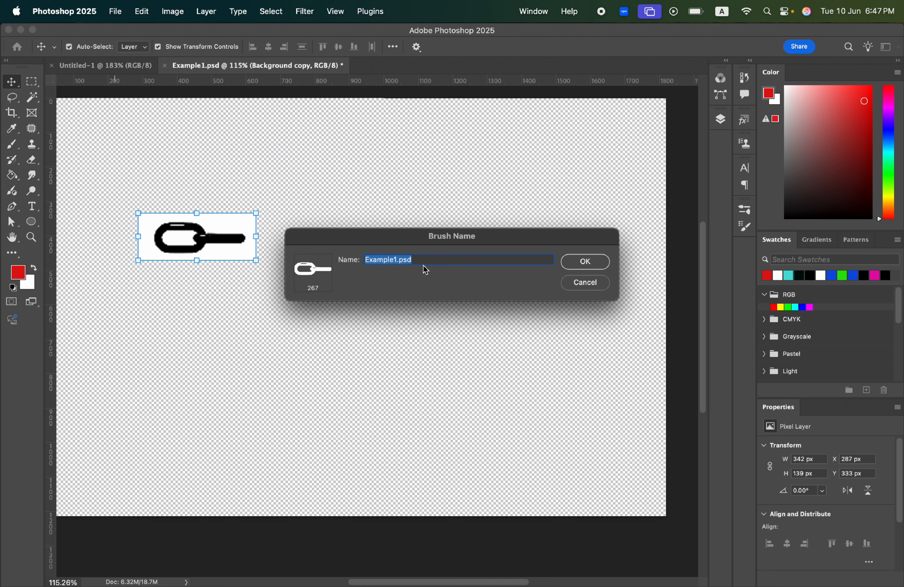
type("MyBrush 001")
left_click(580, 261)
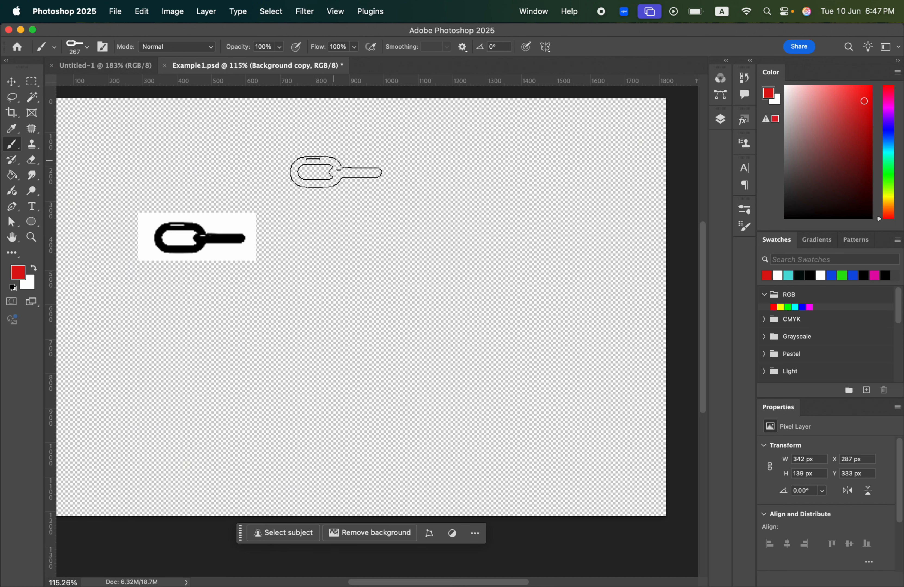
Stamp one red chain link up and to the right of the chain image, and one link below it in black.
left_click(337, 174)
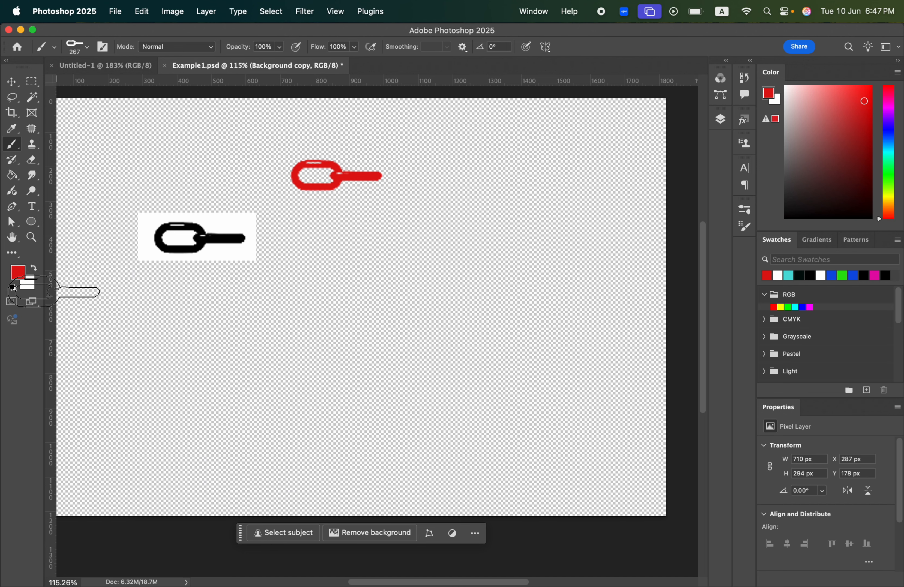
key("d")
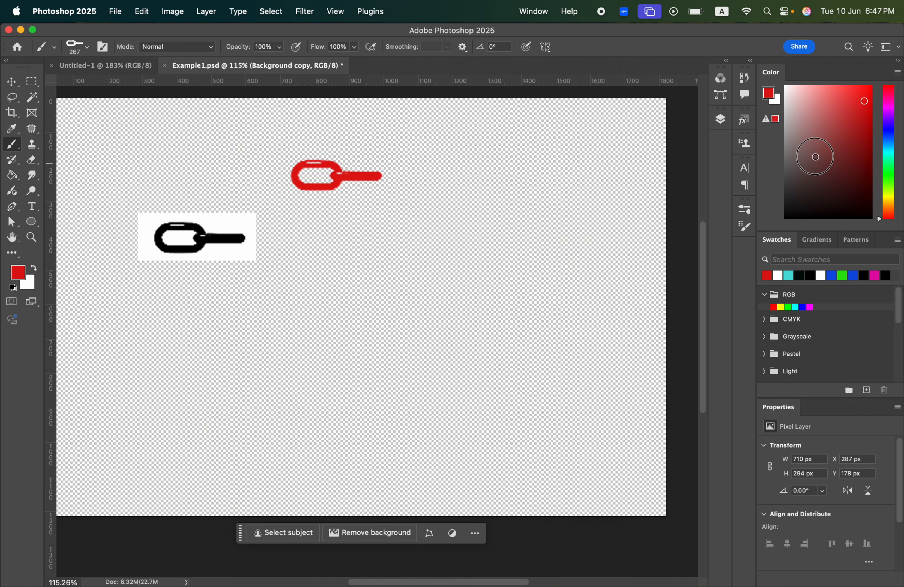
left_click_drag(768, 201, 747, 243)
left_click(333, 230)
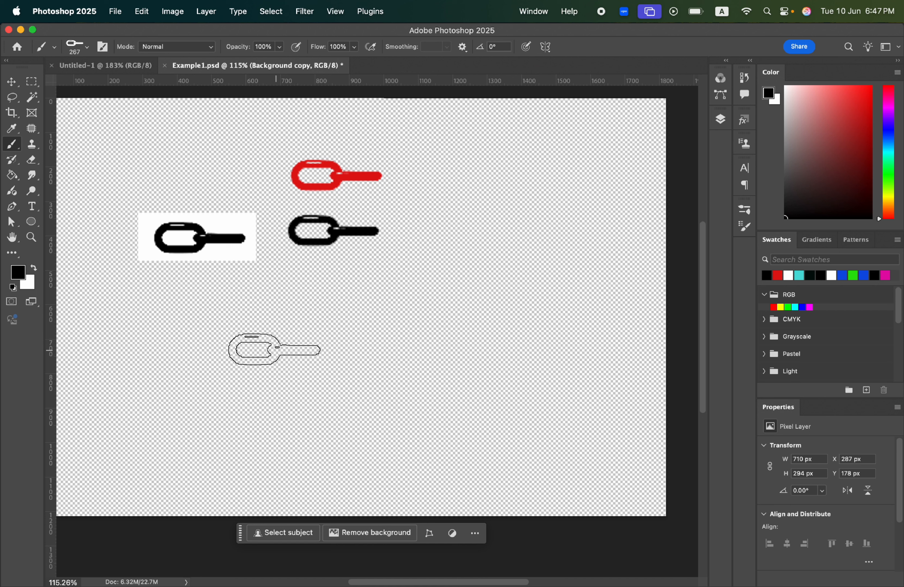
Paint a test stroke with the chain brush across the area below the stamps and undo it.
left_click_drag(187, 318, 452, 311)
key("super+z")
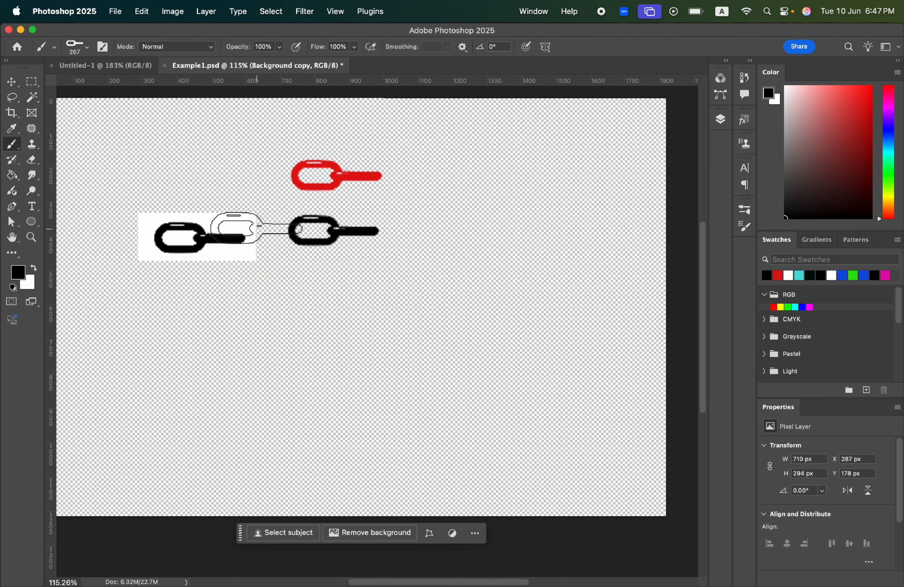
Enable Shape Dynamics with the angle jitter controlled by Direction, and turn on Smoothing for the chain brush.
left_click(102, 47)
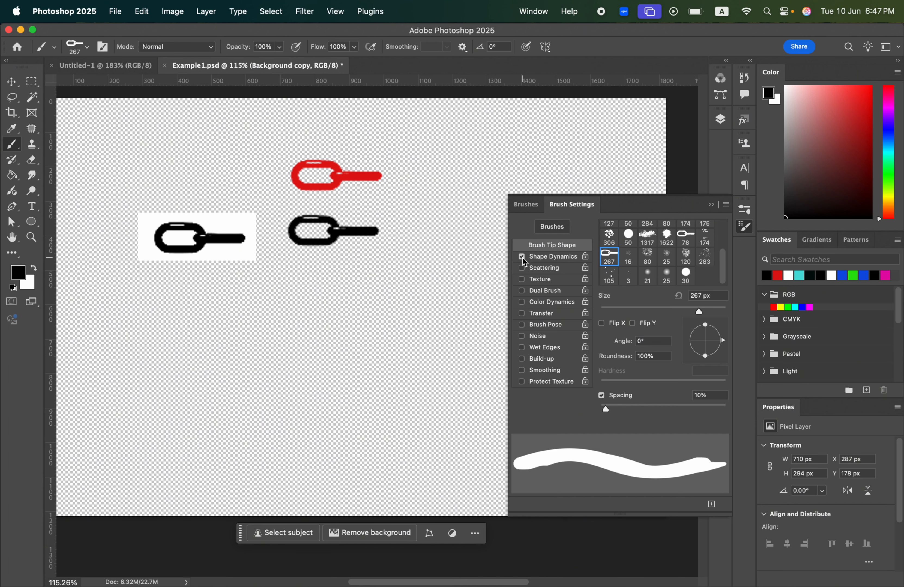
left_click(546, 257)
left_click(663, 339)
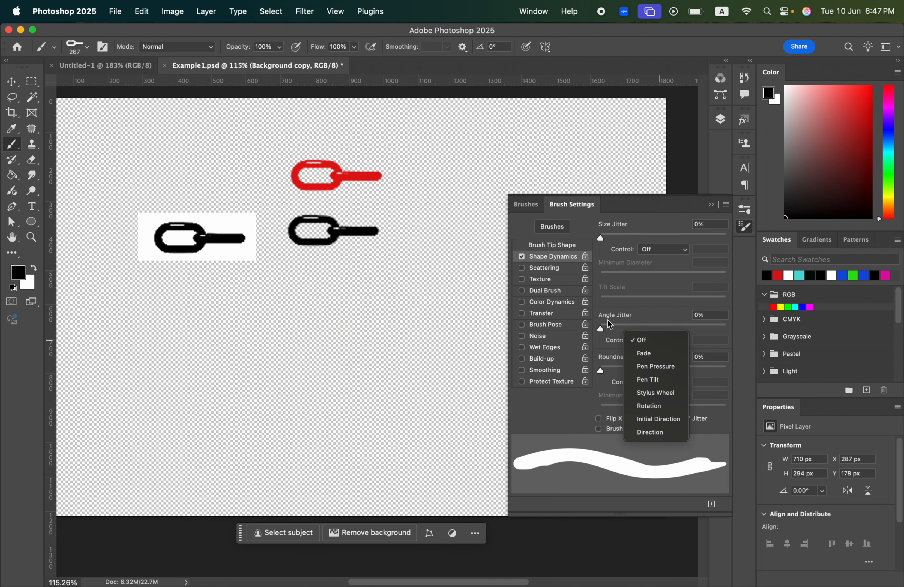
left_click(667, 435)
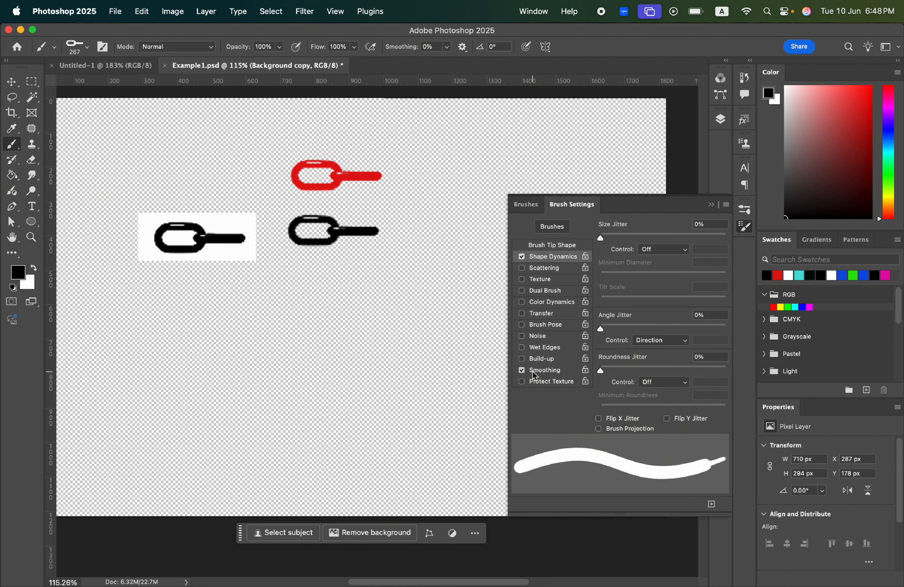
Set the chain brush tip's spacing to 233% so the links connect, and put away the brush settings.
left_click(567, 246)
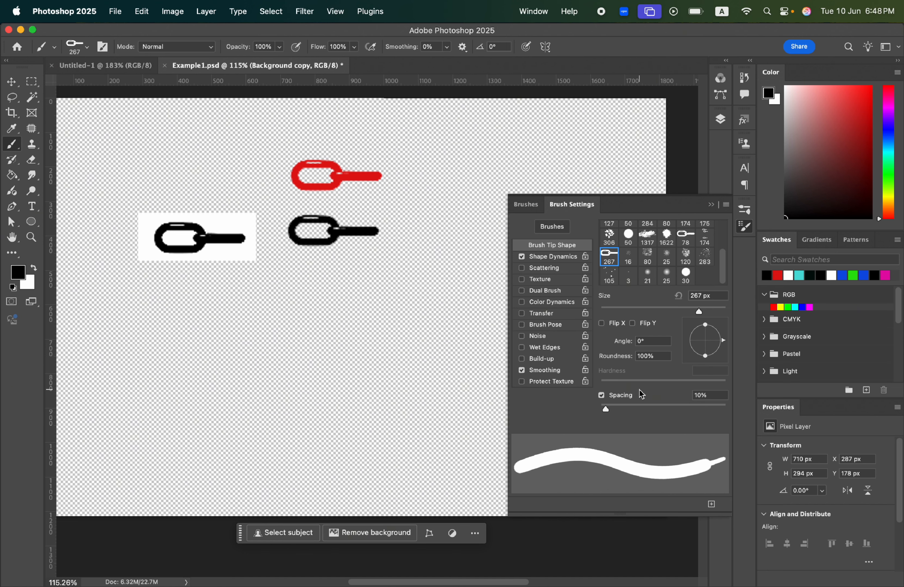
left_click_drag(606, 409, 697, 411)
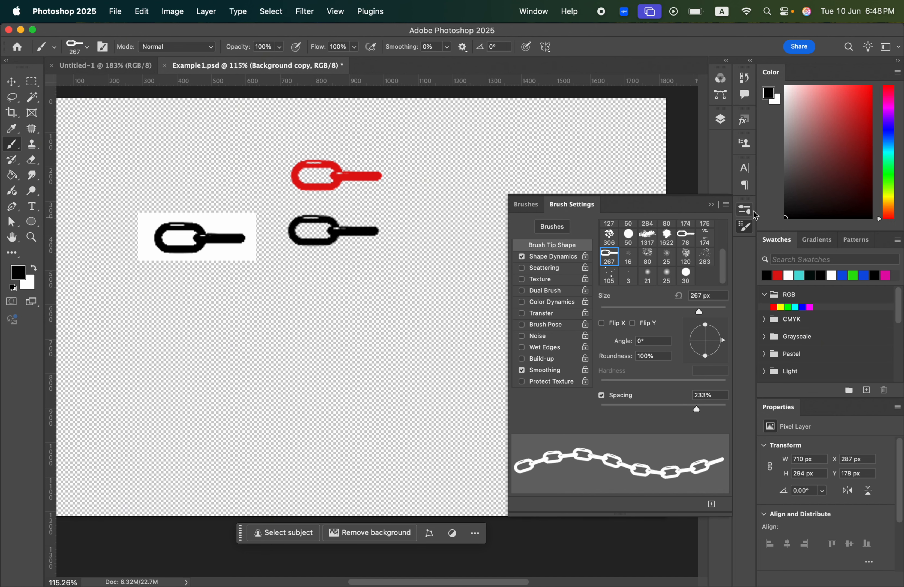
left_click(747, 228)
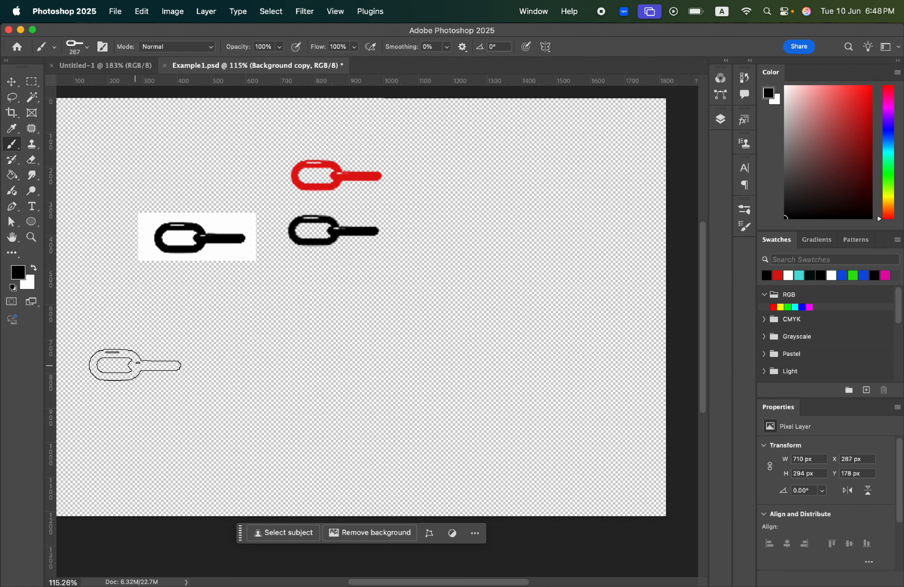
Reduce the brush size to 87 px and paint a long wavy chain across the lower half of the canvas.
left_click(87, 48)
left_click_drag(126, 84, 99, 84)
mouse_move(100, 408)
left_mouse_down()
mouse_move(135, 376)
mouse_move(316, 369)
mouse_move(420, 299)
mouse_move(481, 296)
mouse_move(533, 327)
mouse_move(567, 401)
left_mouse_up()
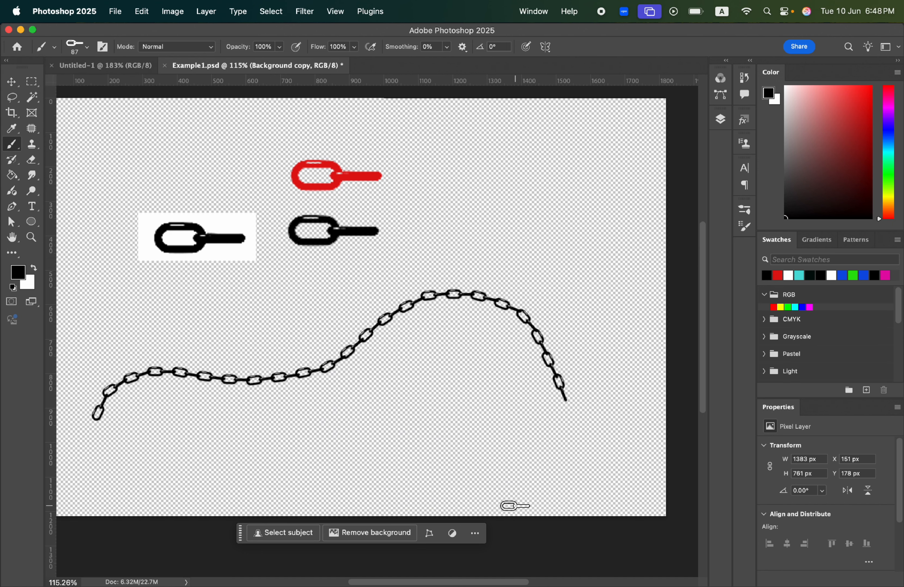
Paint a second wavy chain below the first, three short chains near the stamped links, and a closed chain circle at lower right.
mouse_move(116, 447)
left_mouse_down()
mouse_move(174, 423)
mouse_move(386, 411)
mouse_move(426, 369)
left_mouse_up()
left_click_drag(455, 259, 472, 191)
left_click_drag(474, 198, 514, 252)
left_click_drag(427, 183, 526, 167)
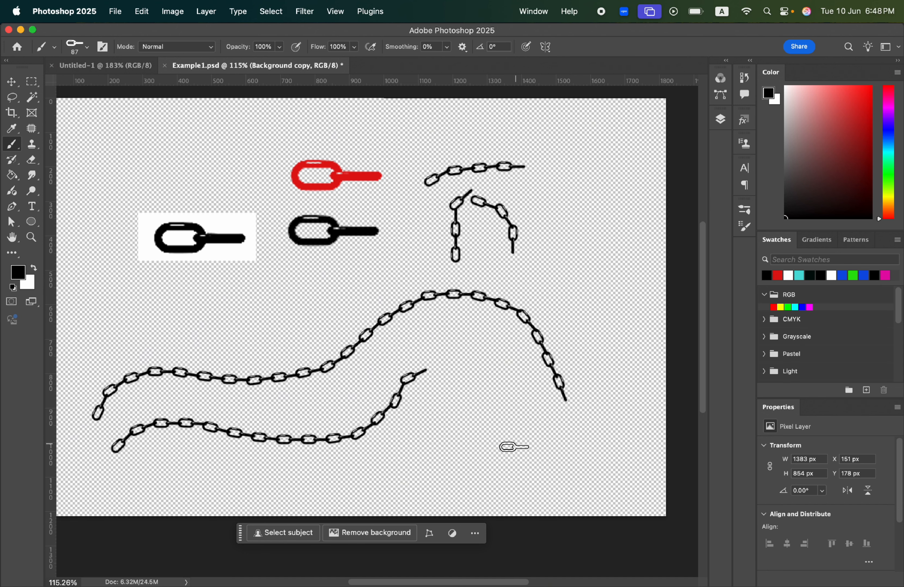
mouse_move(513, 450)
left_mouse_down()
mouse_move(468, 452)
mouse_move(477, 384)
mouse_move(539, 393)
mouse_move(542, 423)
mouse_move(505, 450)
left_mouse_up()
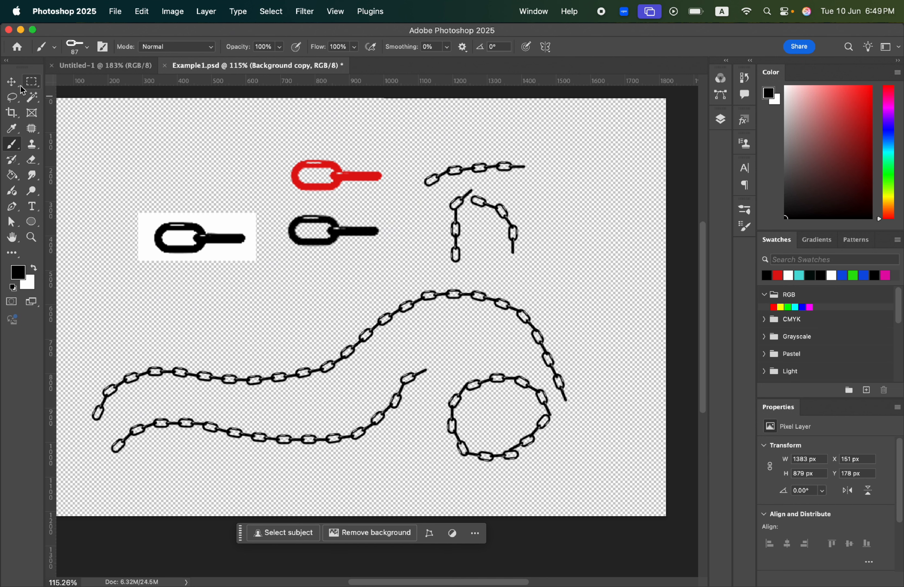
left_click(11, 82)
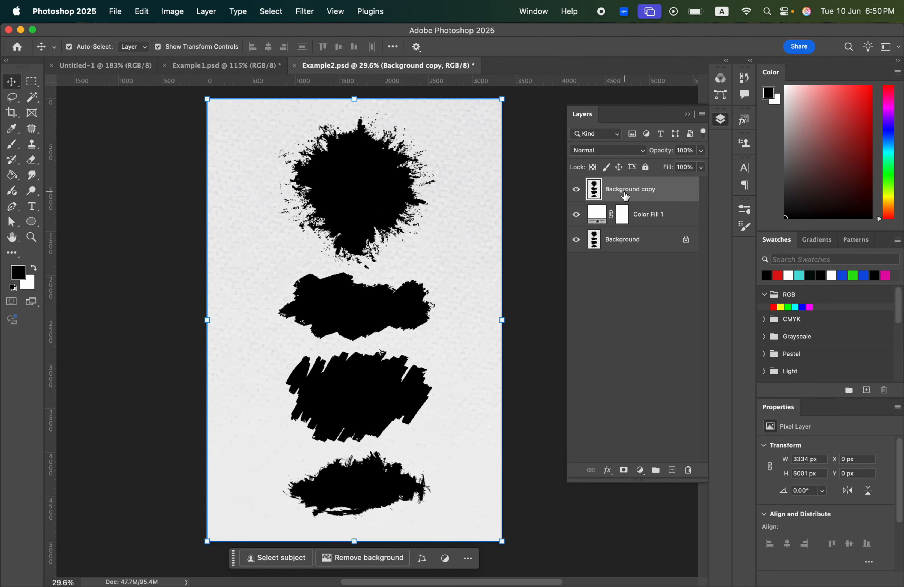
key("b")
mouse_move(426, 239)
left_mouse_down()
mouse_move(430, 268)
mouse_move(448, 254)
mouse_move(420, 279)
mouse_move(438, 229)
left_mouse_up()
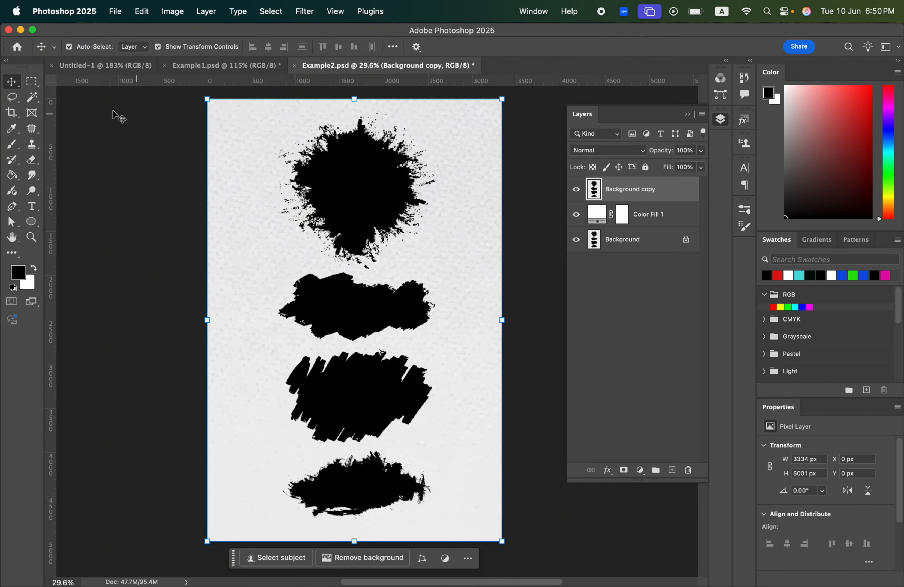
Select the topmost black ink splatter with the Magic Wand and define it as a brush preset named 002.
left_click(32, 97)
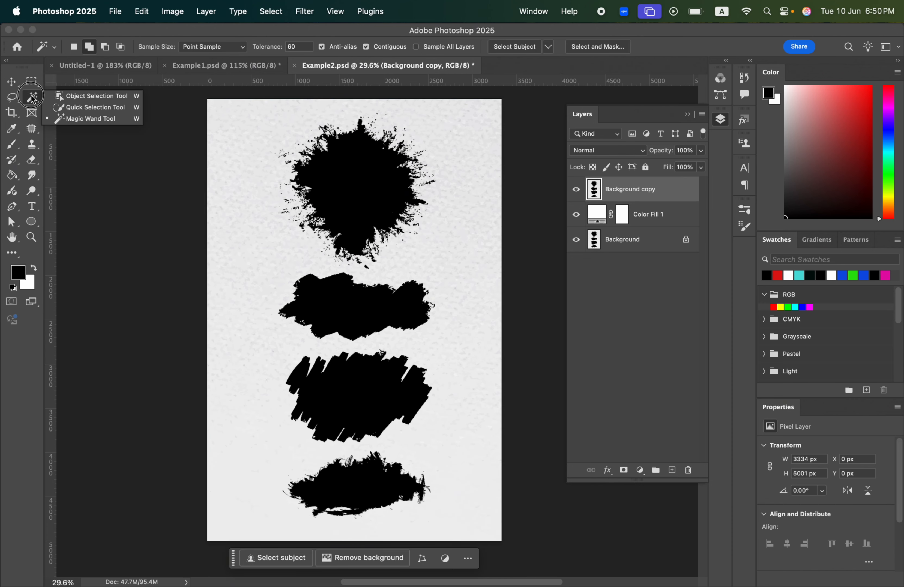
left_click(76, 119)
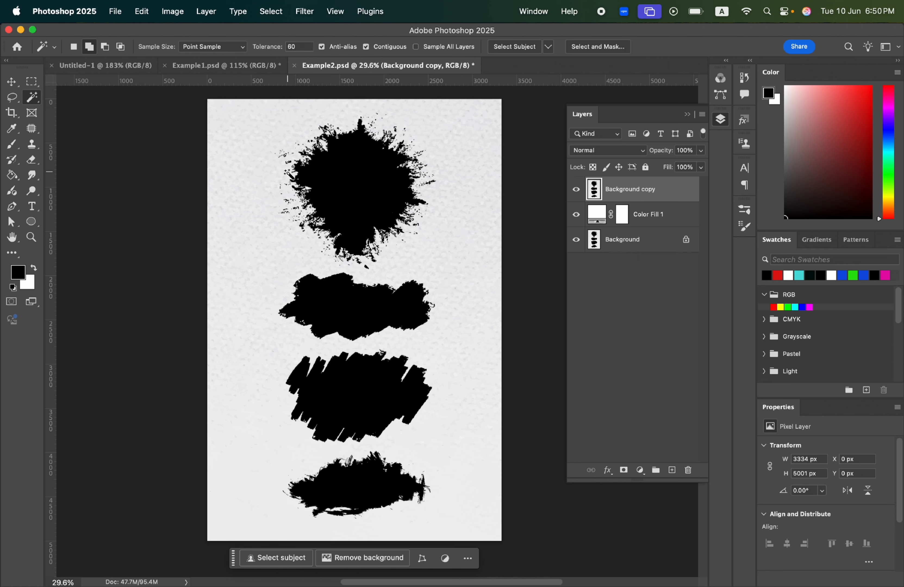
left_click(364, 185)
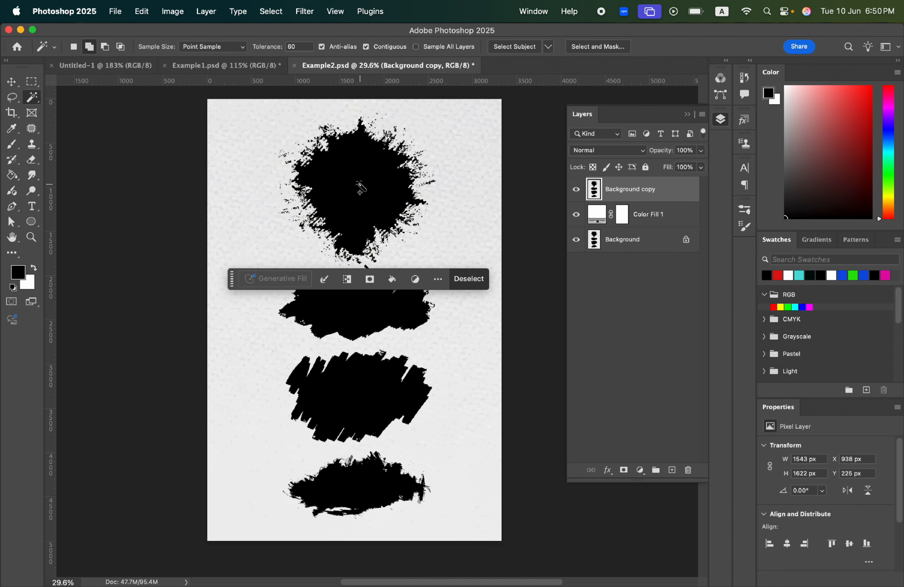
left_click(141, 11)
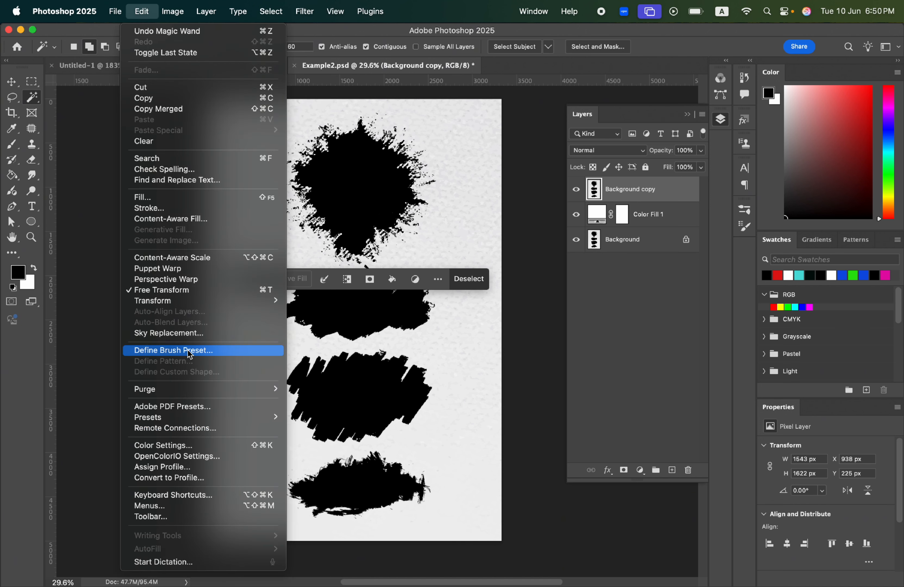
left_click(173, 350)
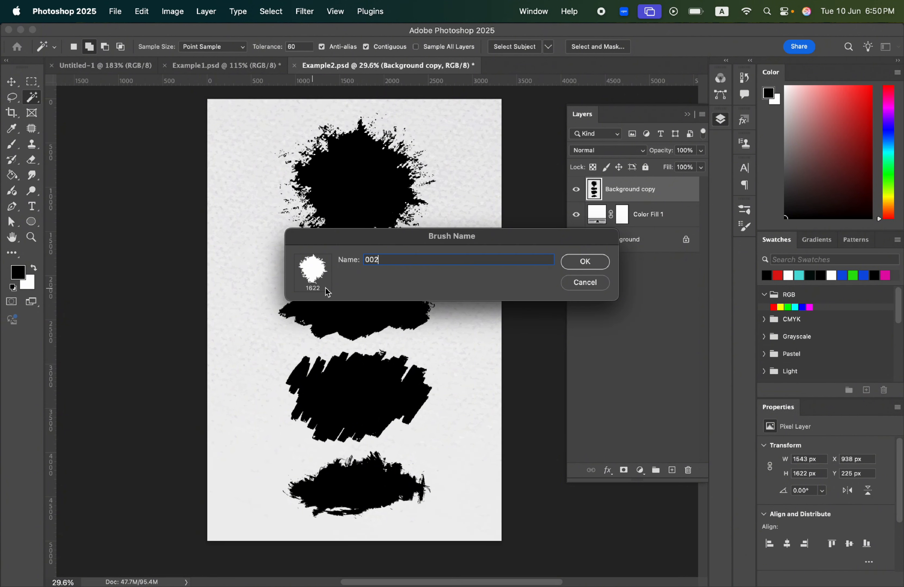
left_click(591, 262)
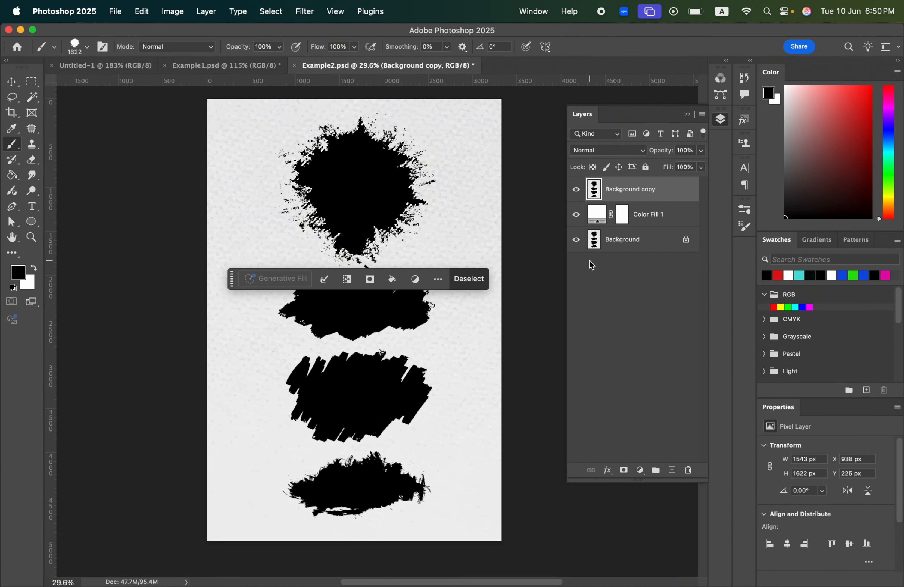
Set the splatter brush to 81 px and prepare an empty new layer, with Background copy hidden and the selection cleared.
left_click(88, 49)
left_click_drag(106, 81, 99, 83)
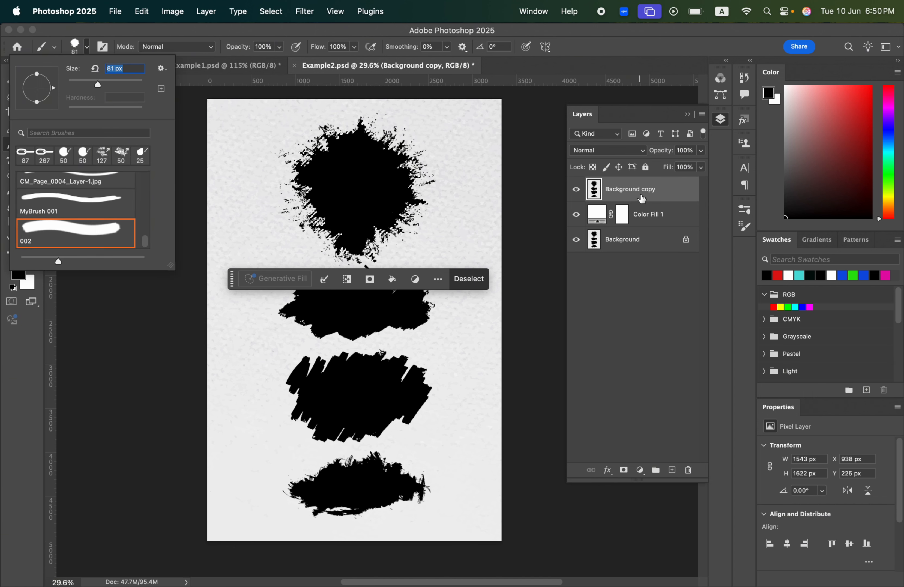
left_click(672, 469)
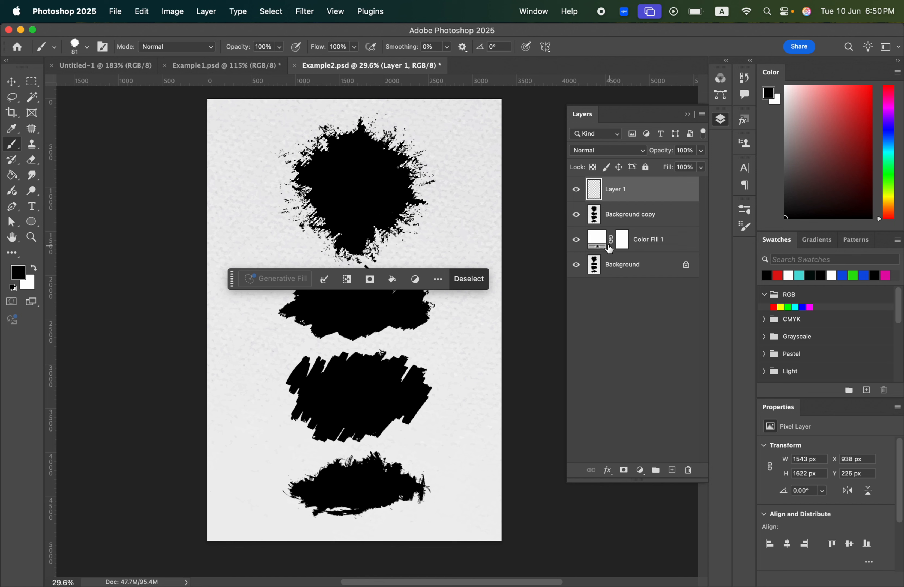
left_click(577, 216)
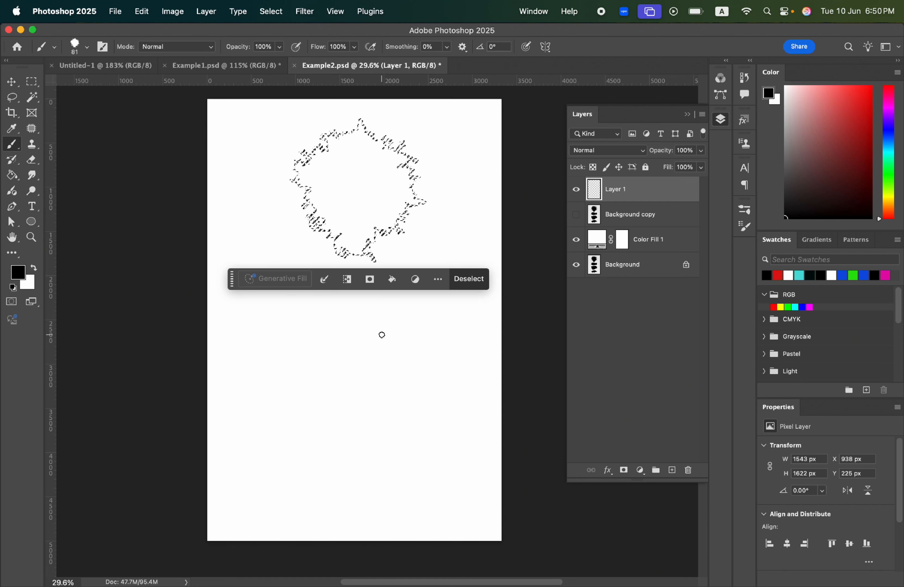
key("super+d")
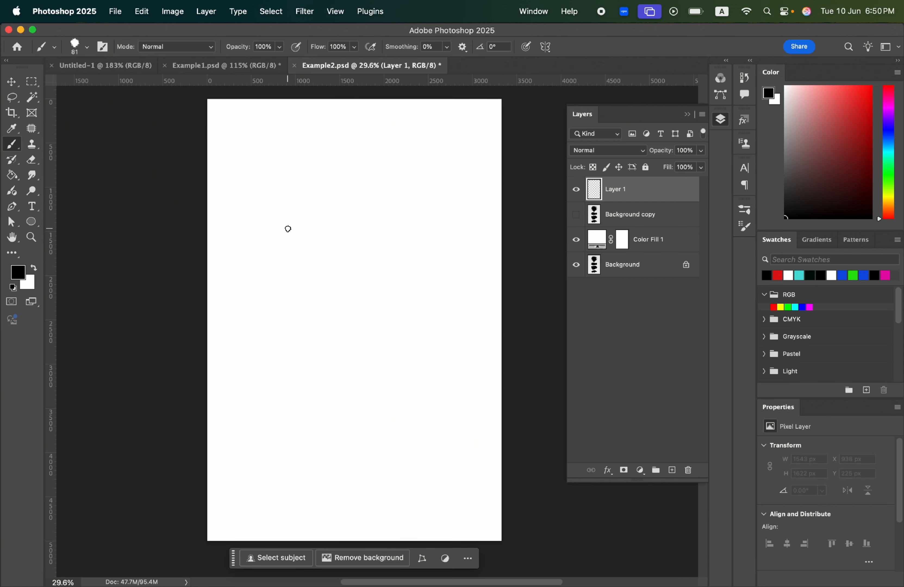
Set the splatter brush to 568 px with a bright blue foreground colour and stamp one splatter in the canvas's upper left.
left_click_drag(303, 237, 356, 240)
left_click(888, 128)
left_click(870, 100)
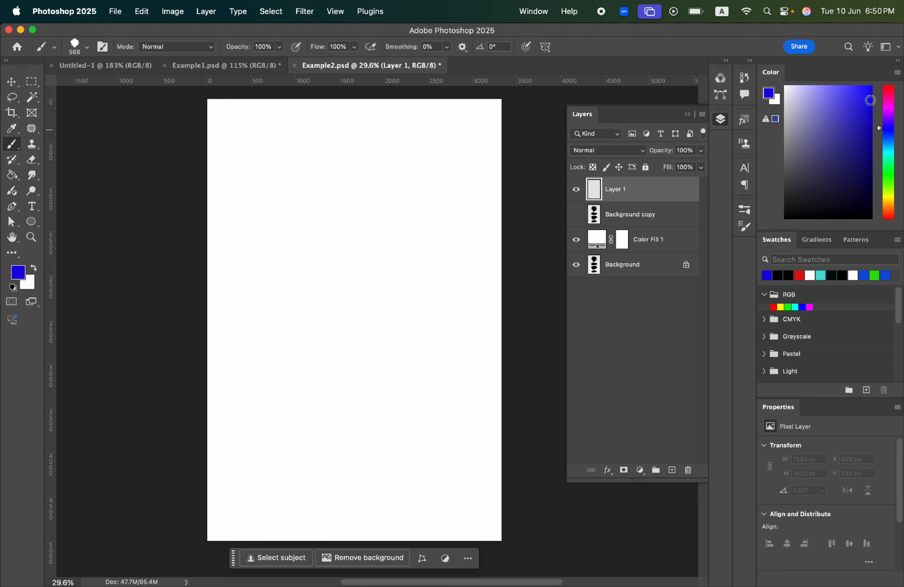
left_click(273, 178)
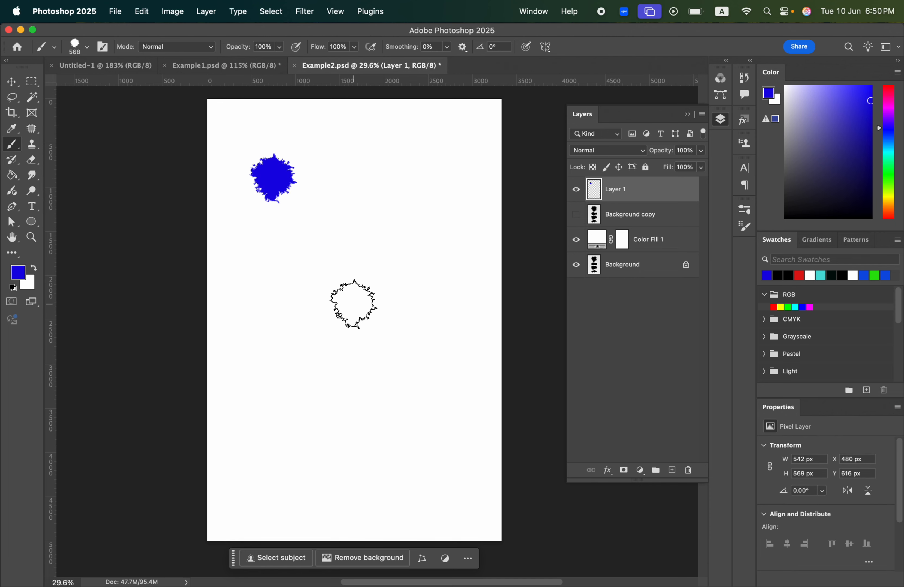
Enlarge the brush to 1788 px, stamp a splatter left of the canvas centre, and paint a short horizontal stroke at its upper right.
left_click_drag(358, 202, 416, 202)
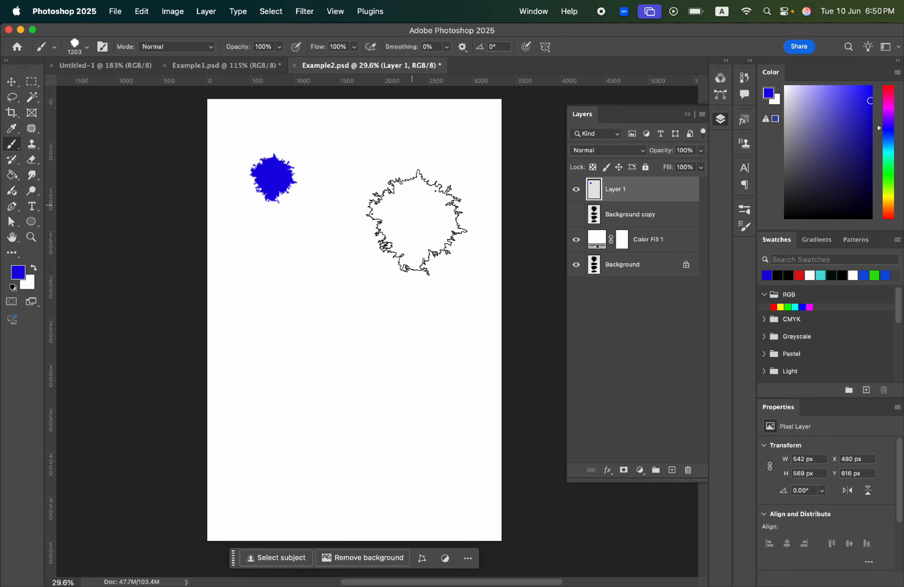
left_click_drag(325, 377, 381, 363)
left_click(308, 333)
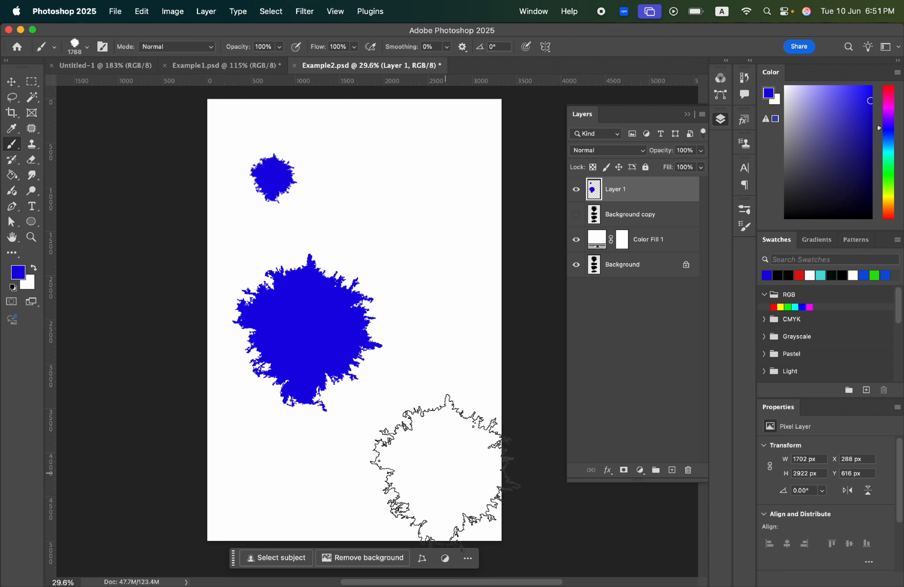
left_click(398, 181)
left_click_drag(397, 181, 434, 181)
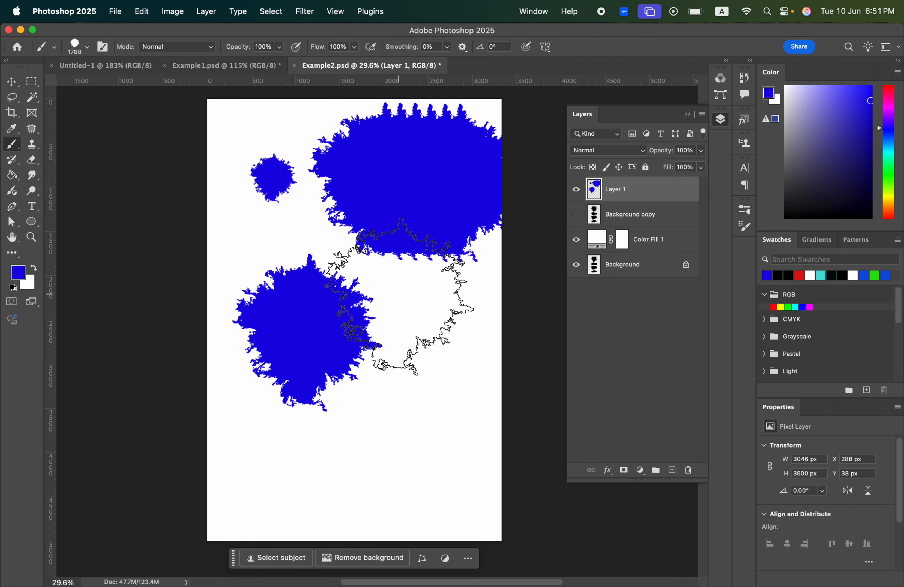
Reduce the brush size to 716 px and add an empty layer above Layer 1, with Layer 1 hidden.
left_click_drag(406, 305, 304, 307)
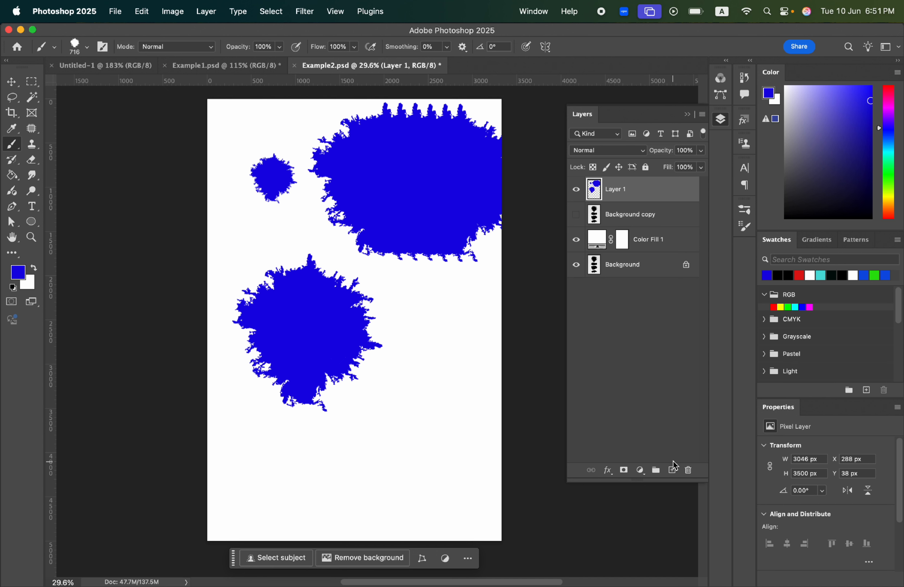
left_click(672, 470)
left_click(577, 216)
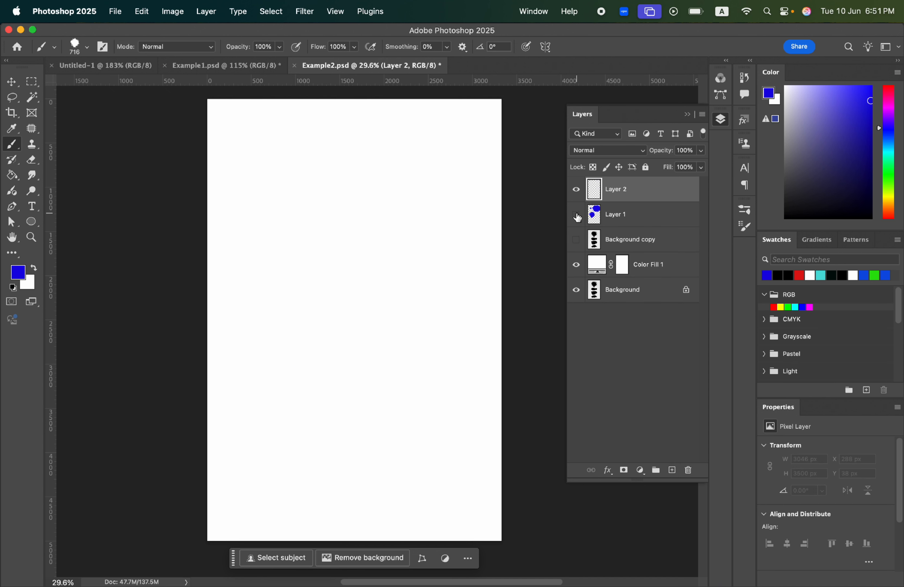
Set the brush opacity to 50% and stamp two partly overlapping blue splatters side by side in the canvas's upper left.
left_click(281, 48)
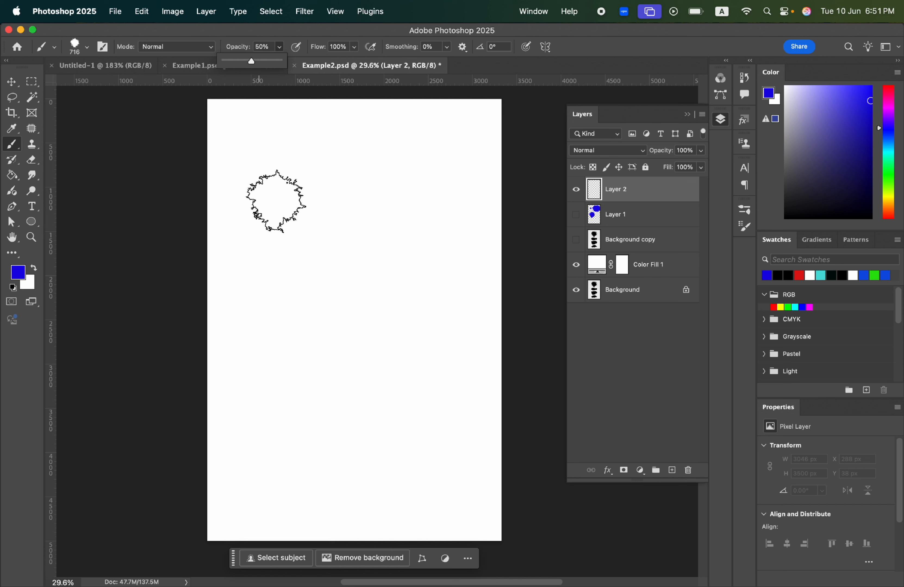
left_click(276, 201)
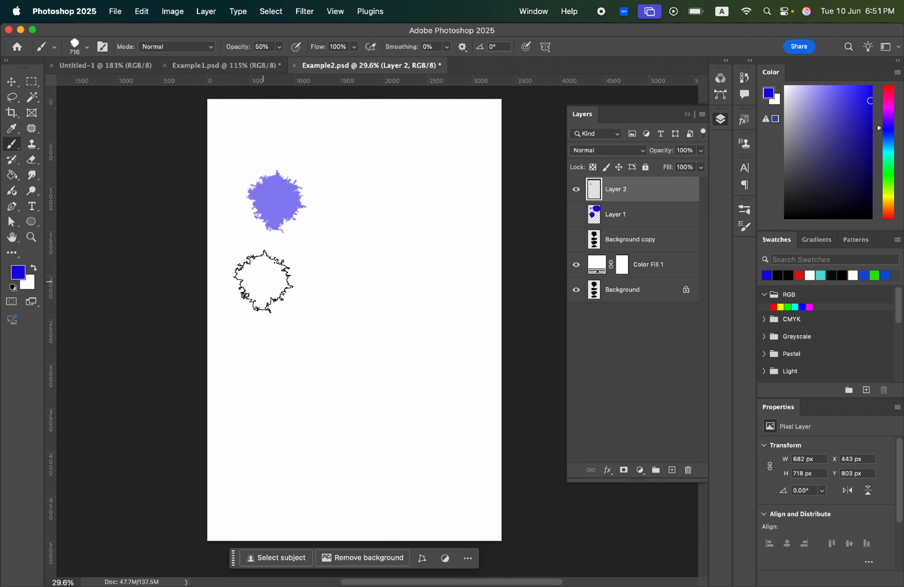
left_click(315, 205)
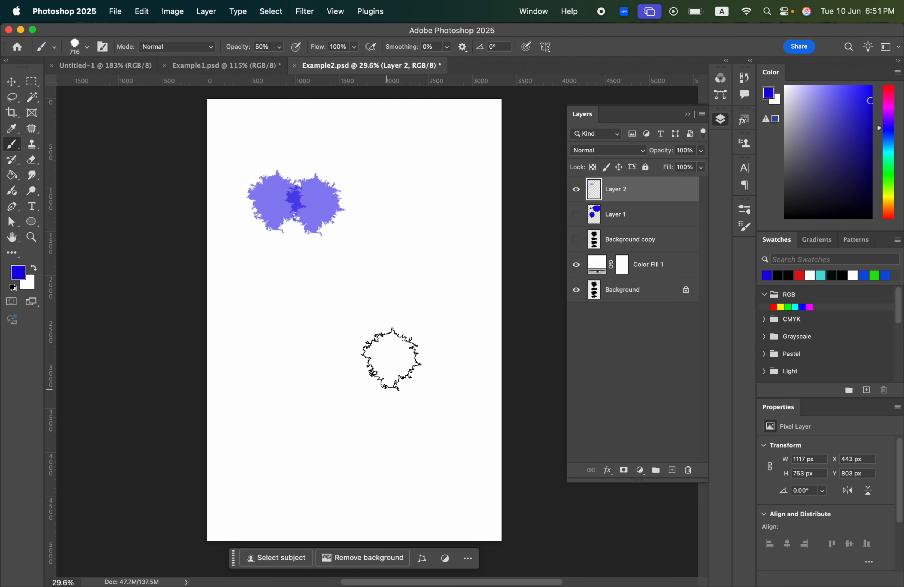
Set the brush flow to 50%, keeping 50% opacity, and stamp one splatter in the canvas's upper right.
left_click(280, 46)
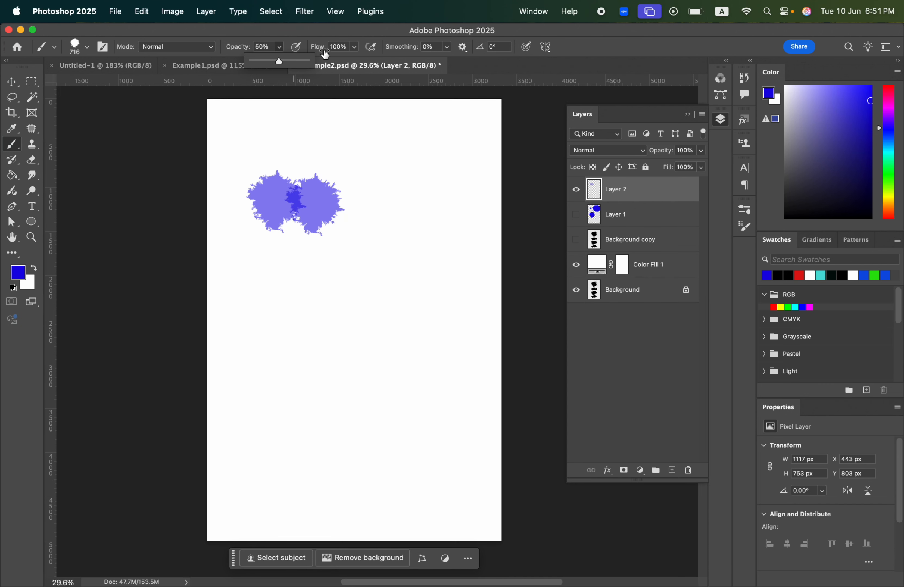
left_click(355, 52)
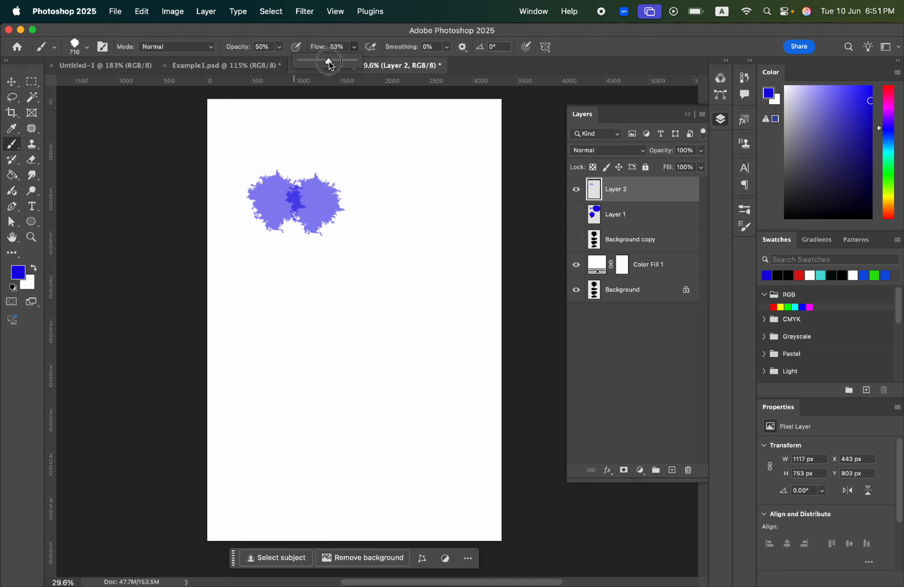
left_click_drag(328, 60, 327, 60)
left_click(386, 172)
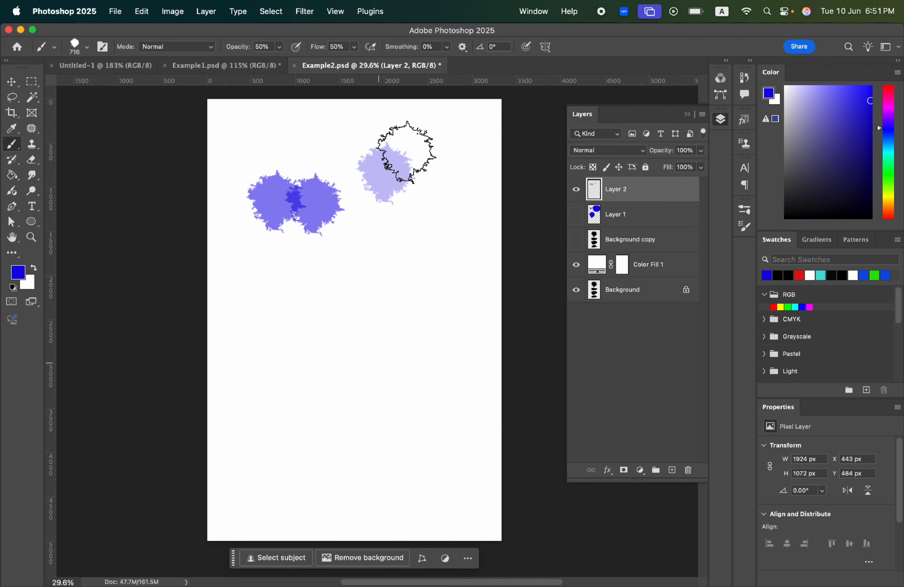
Set the opacity to 100% at 50% flow and stamp one splatter below the palest one and another below the overlapping pair.
left_click(279, 46)
left_click_drag(284, 69, 336, 68)
left_click(382, 247)
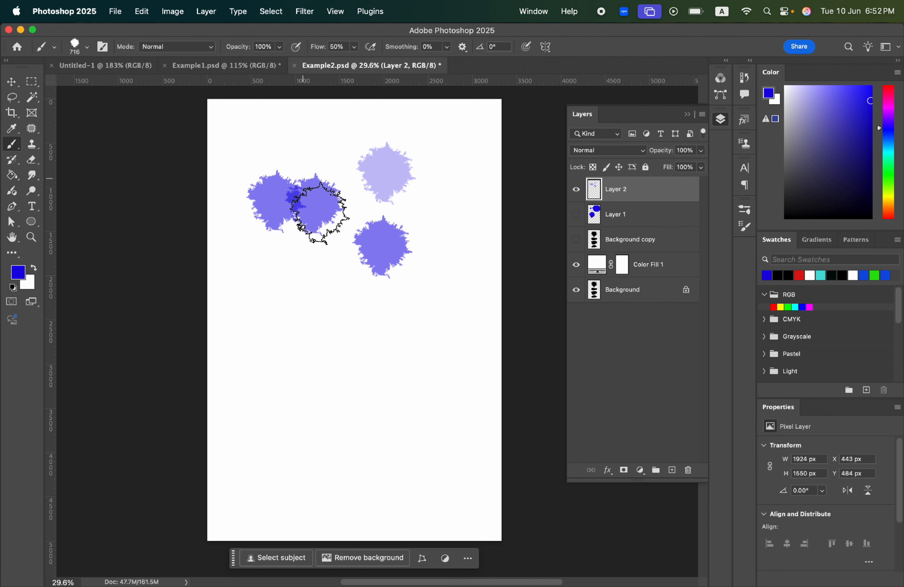
left_click(269, 278)
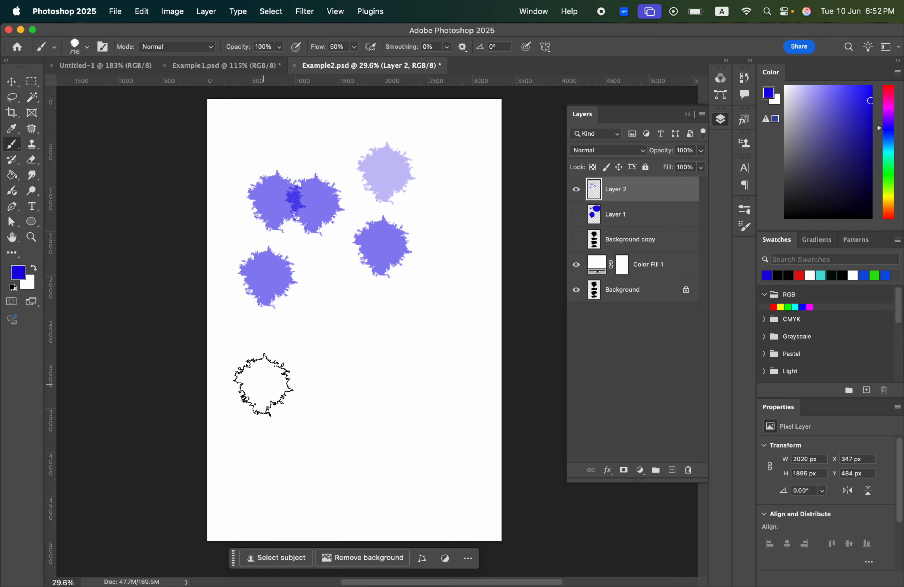
Paint two broad upward-sloping strokes, one below the other, across the lower half of the canvas at 50% flow.
left_click_drag(255, 380, 433, 348)
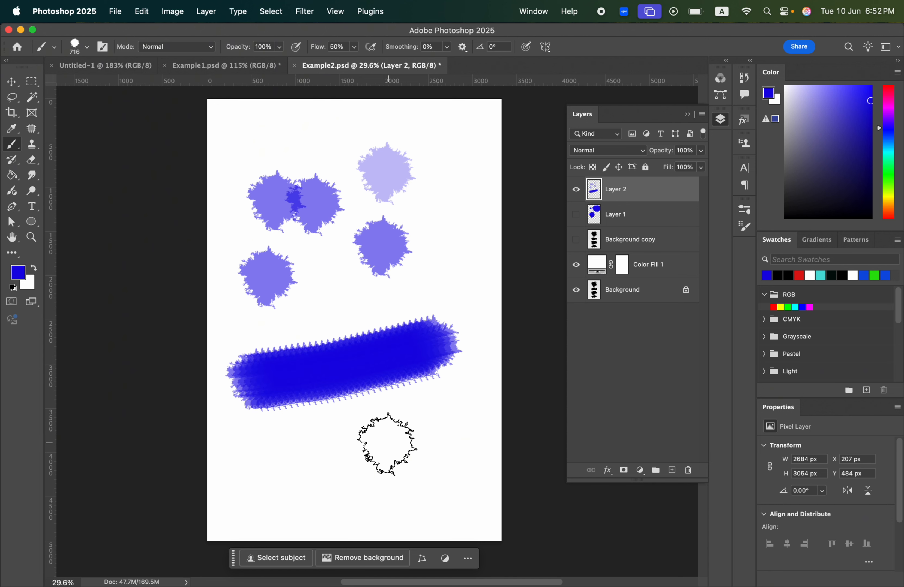
left_click(300, 456)
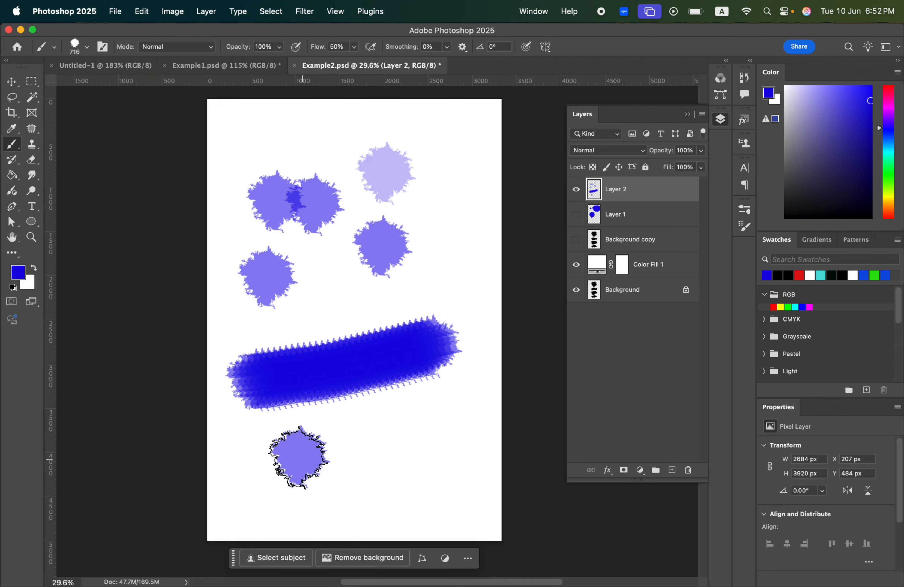
mouse_move(300, 456)
left_mouse_down()
mouse_move(284, 471)
mouse_move(349, 430)
mouse_move(442, 402)
left_mouse_up()
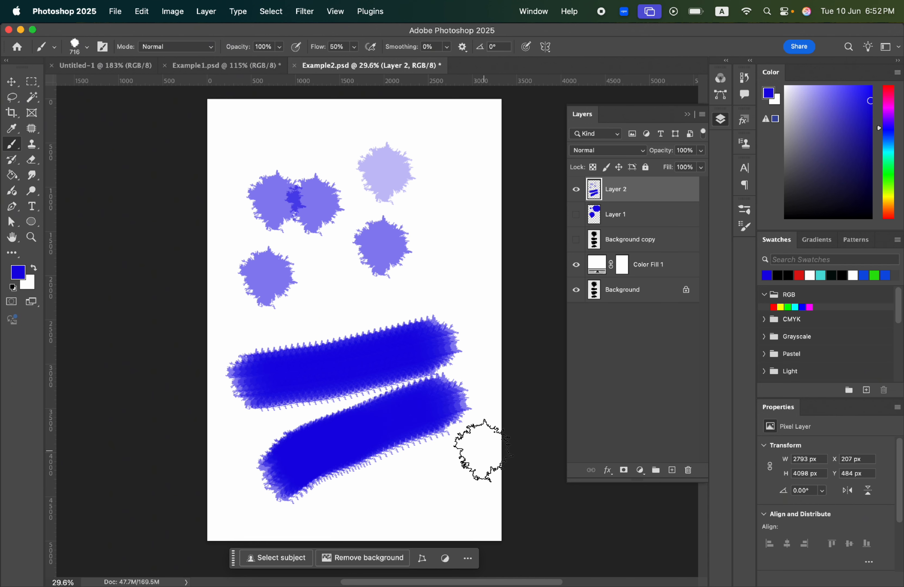
Paint a pale stroke above the dark ones at 8% flow, plus more overlapping strokes around the canvas, raising the flow to 26%.
left_click(355, 53)
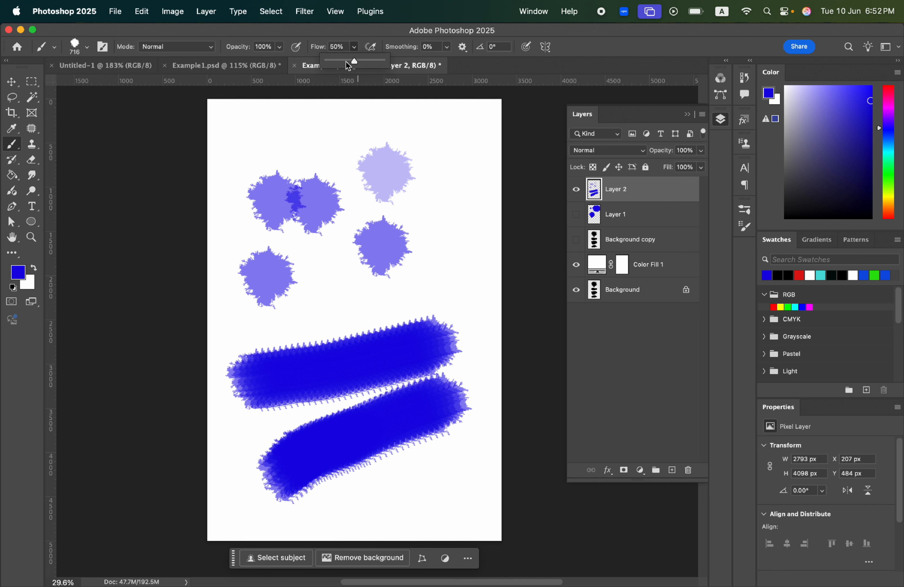
left_click_drag(354, 61, 332, 61)
left_click_drag(304, 314, 477, 295)
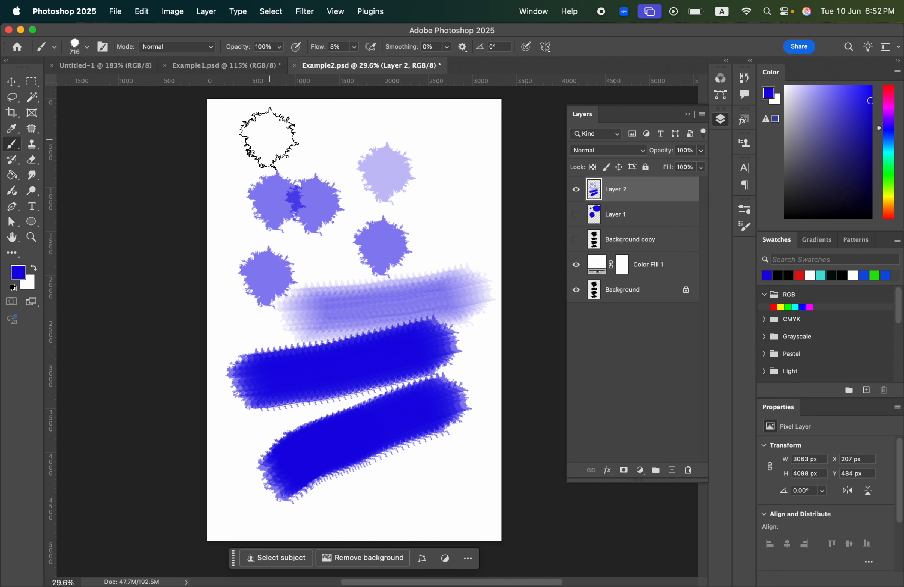
mouse_move(272, 135)
left_mouse_down()
mouse_move(423, 124)
mouse_move(247, 142)
mouse_move(473, 118)
left_mouse_up()
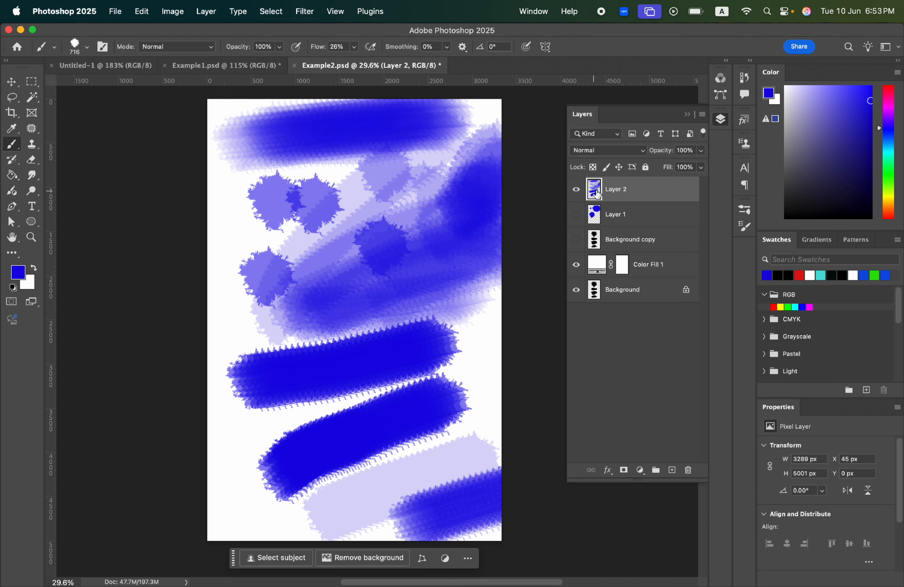
Hide Layer 2, show the Background copy layer, and activate the Magic Wand.
left_click(576, 189)
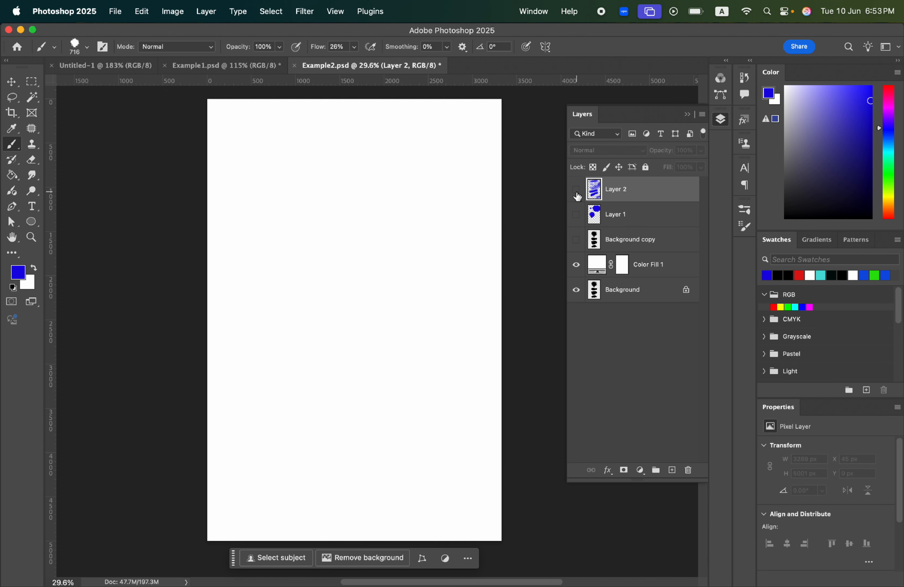
left_click(576, 239)
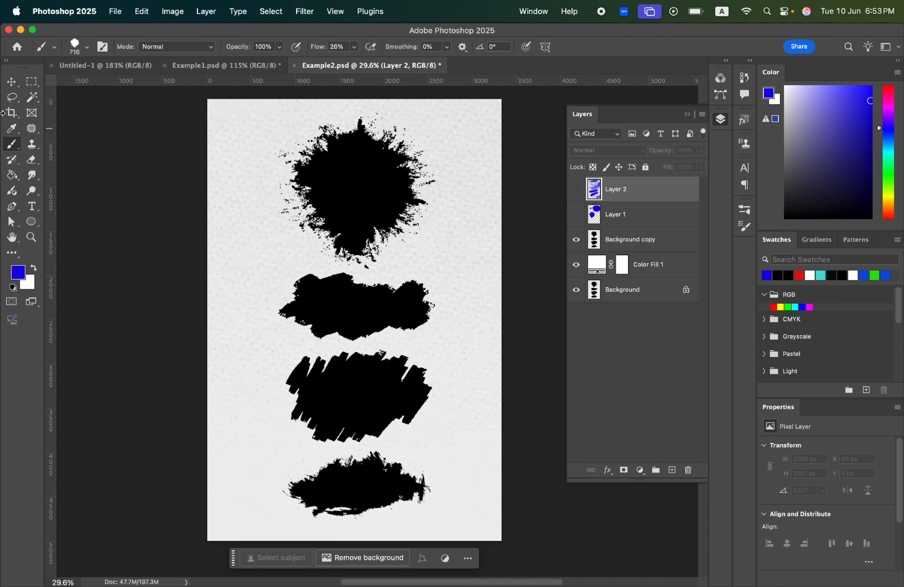
left_click(32, 97)
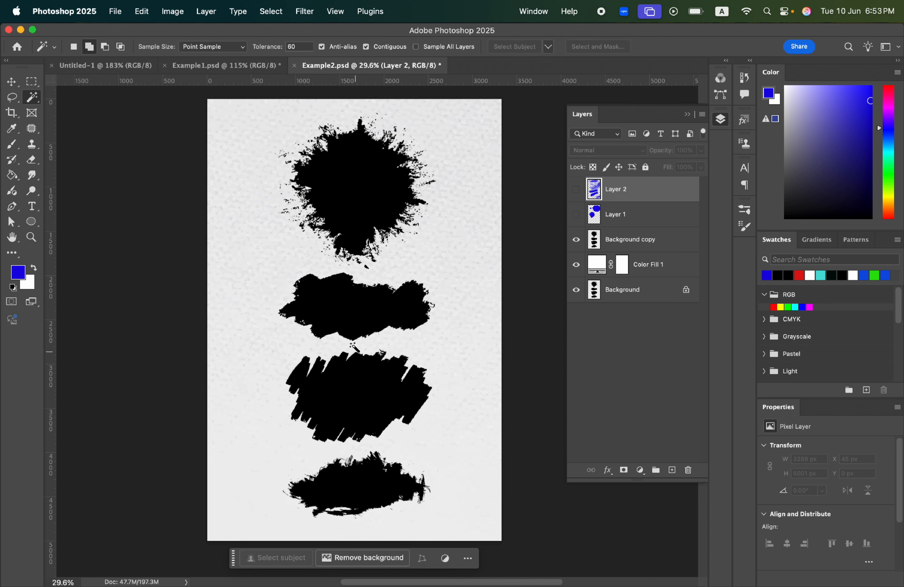
left_click(358, 401)
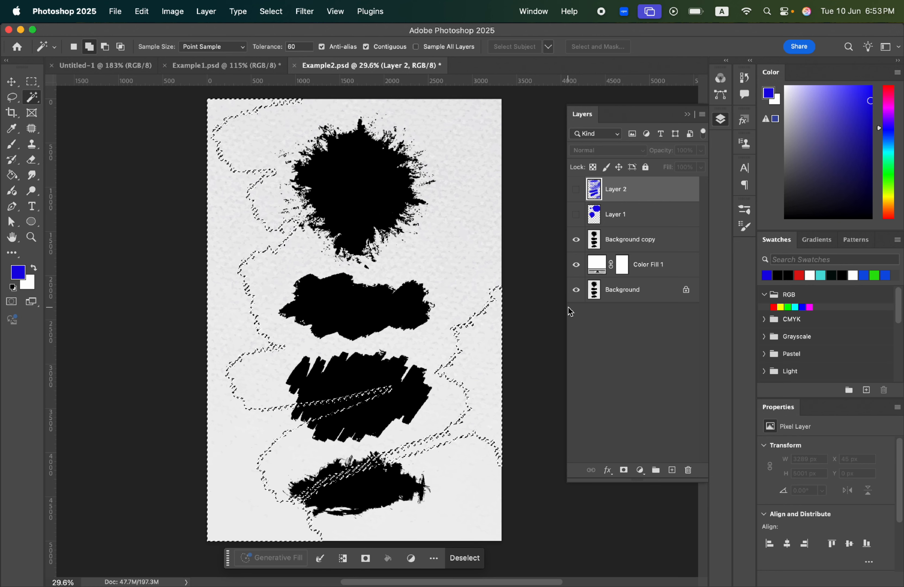
key("super+d")
left_click(352, 398)
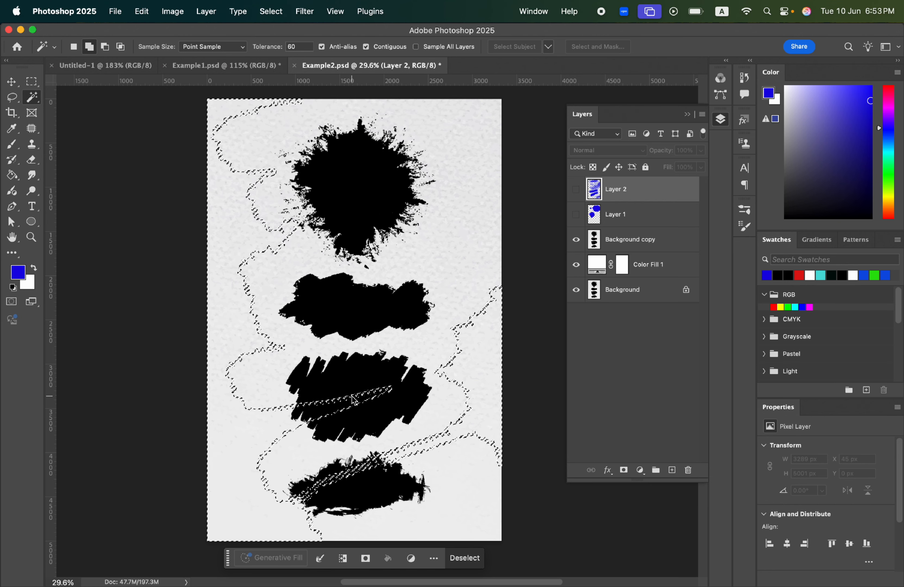
key("super+d")
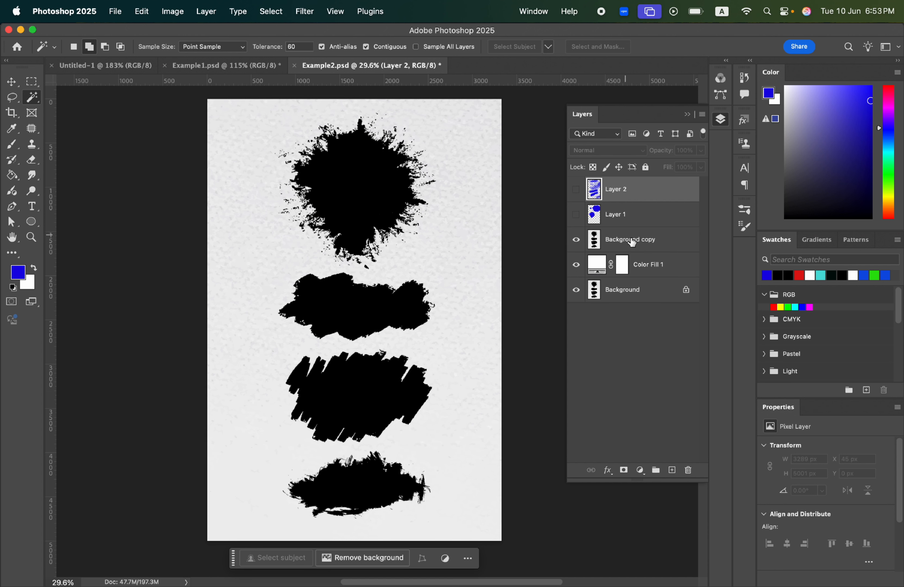
Delete Layer 1 and Layer 2 together, leaving the Background copy layer active.
left_click(674, 241)
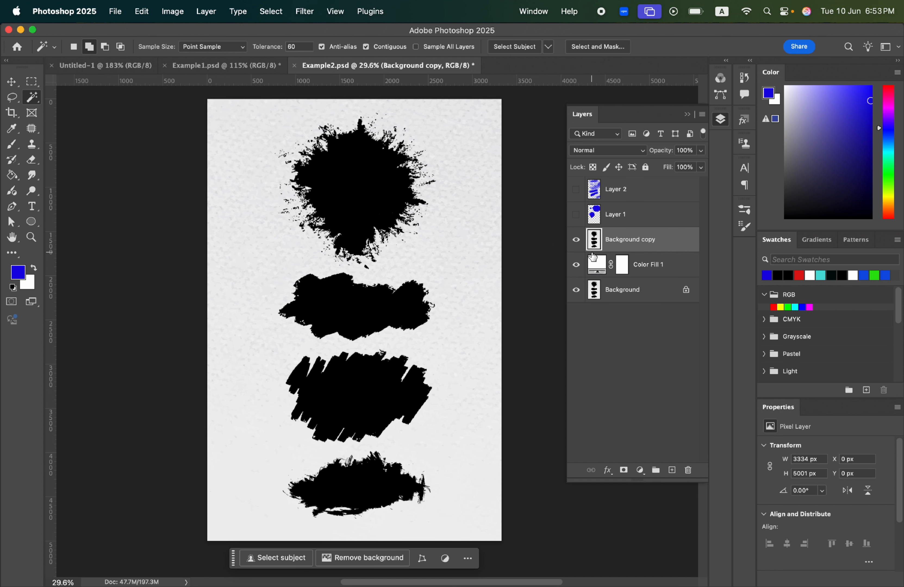
left_click(676, 205)
left_click(674, 190, "shift")
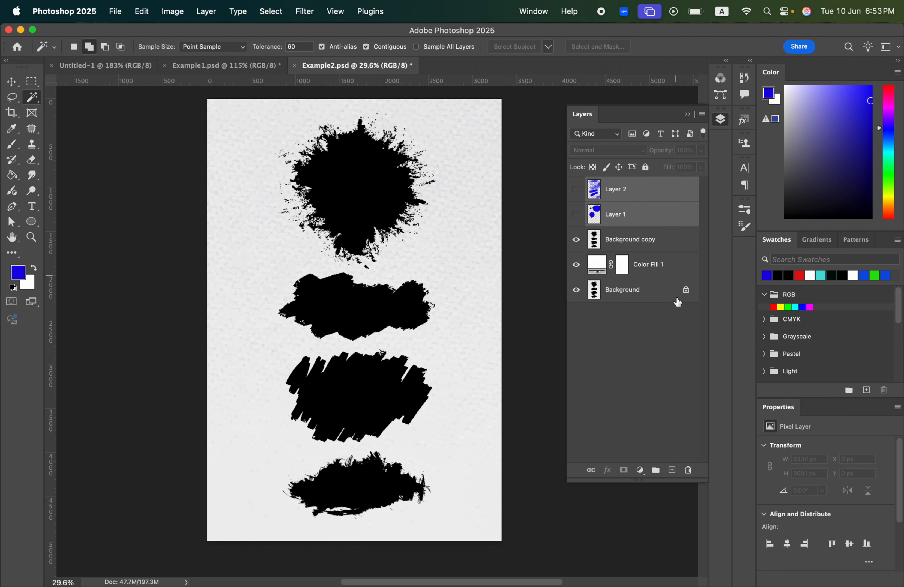
left_click(688, 470)
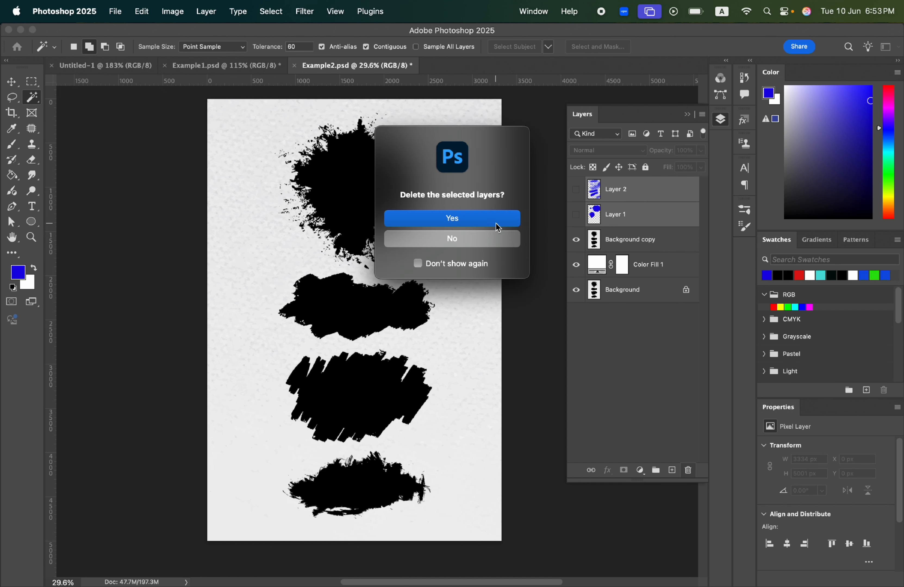
key("Return")
Select the third black ink shape from the top with the Magic Wand and define it as a brush preset named 003.
left_click(352, 398)
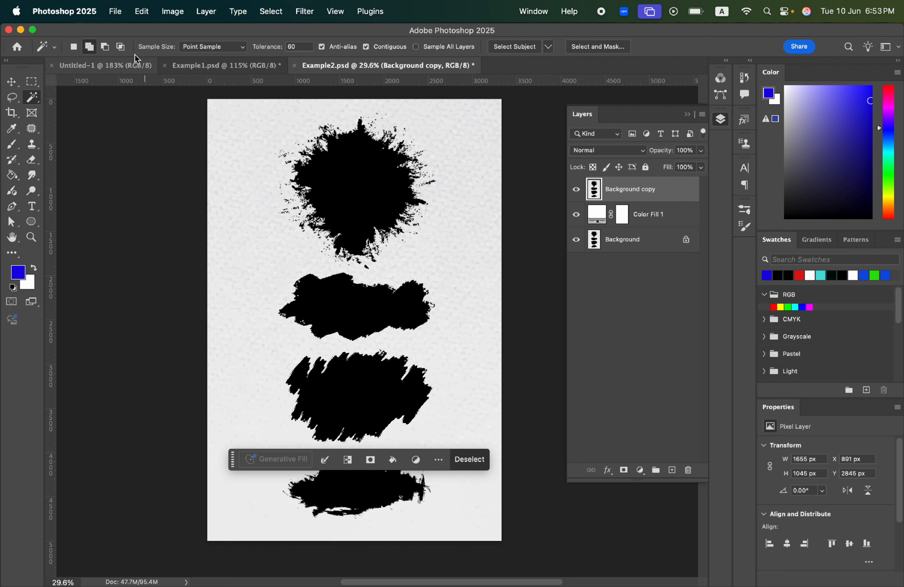
left_click(141, 11)
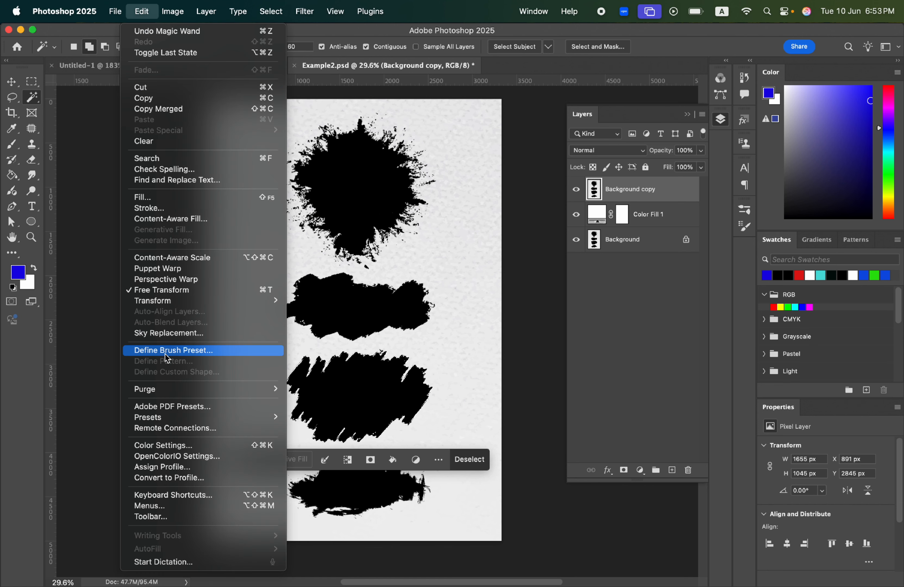
left_click(185, 350)
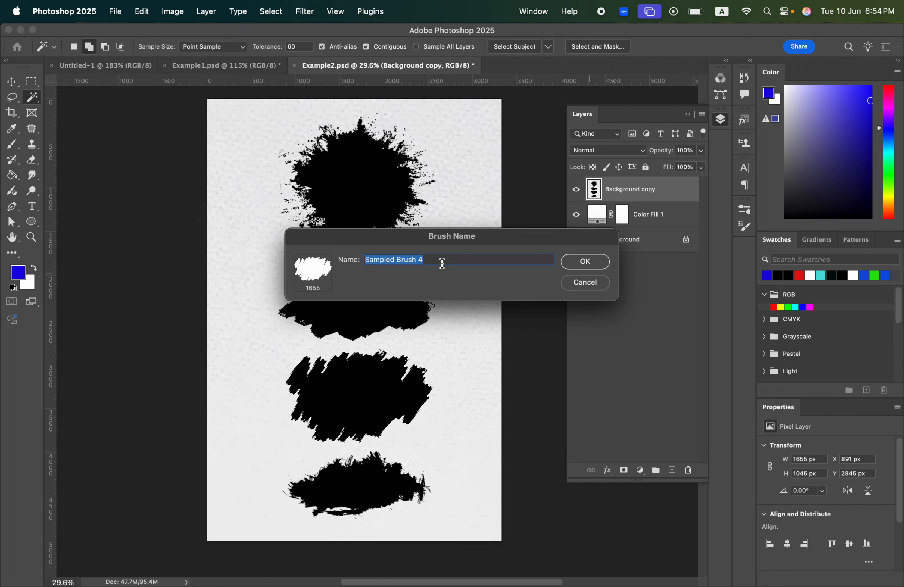
type("003")
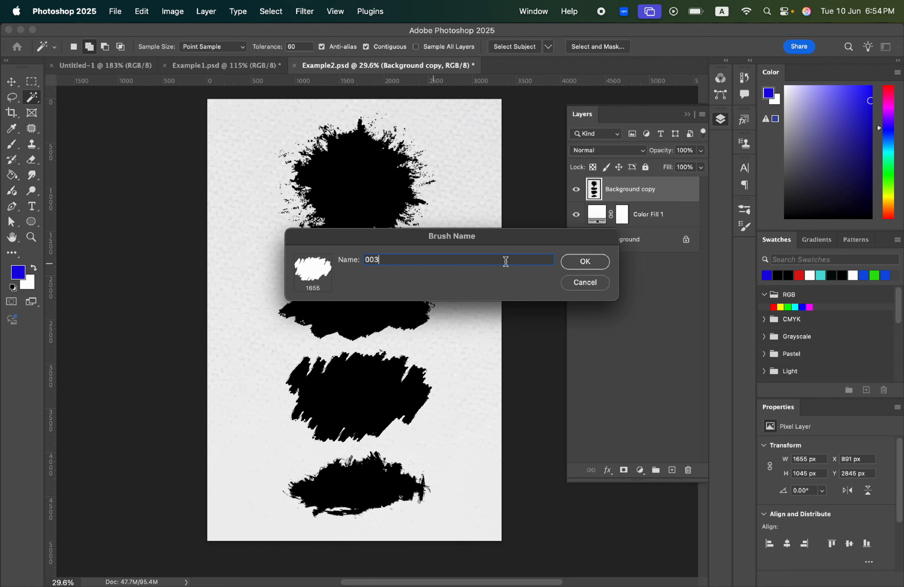
left_click(593, 262)
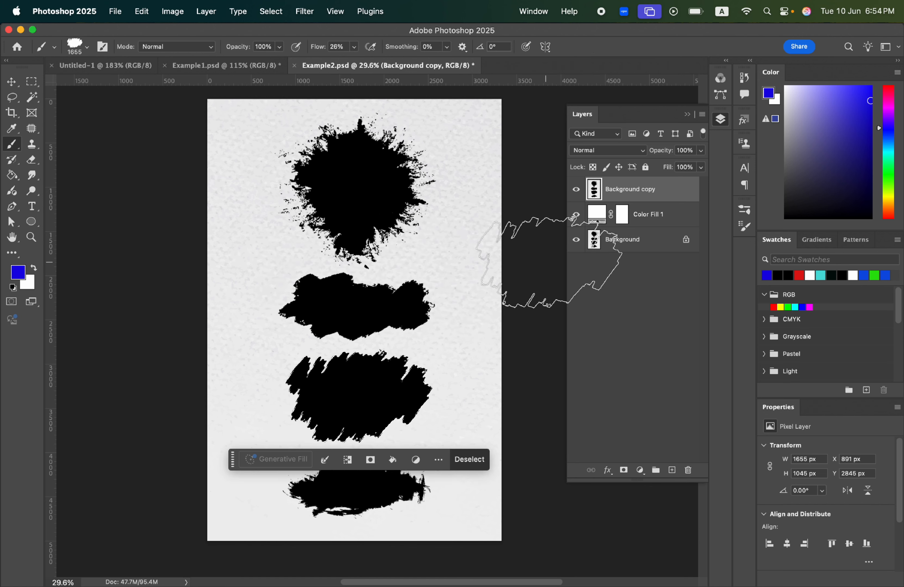
left_click(744, 226)
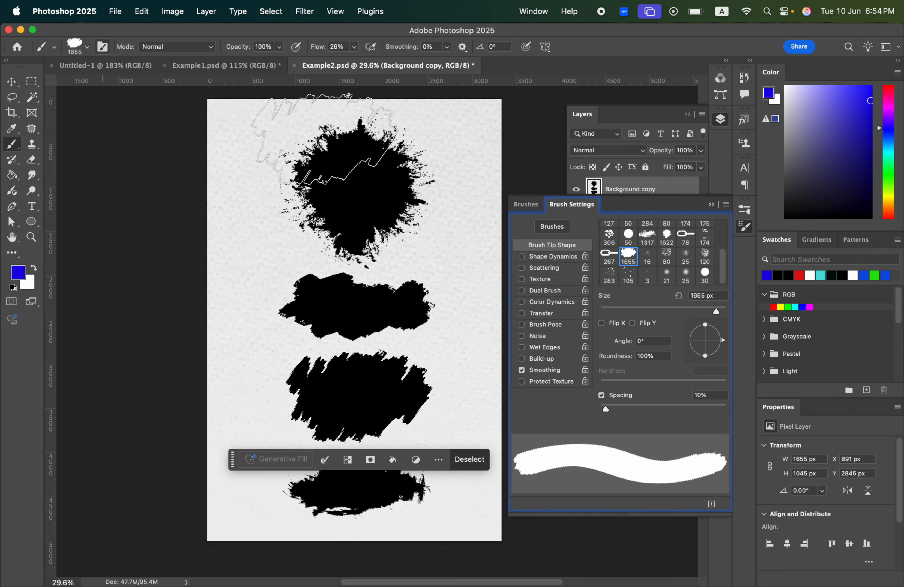
scroll(625, 404, "down", 5)
scroll(632, 396, "up", 3)
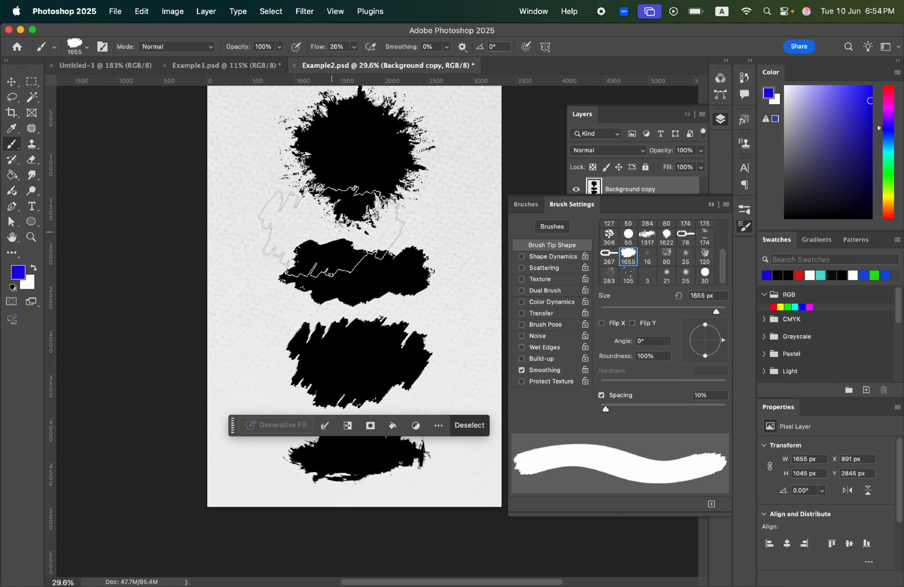
left_click(744, 225)
Add a new layer above Background copy, hide Background copy, and clear the selection.
left_click(671, 472)
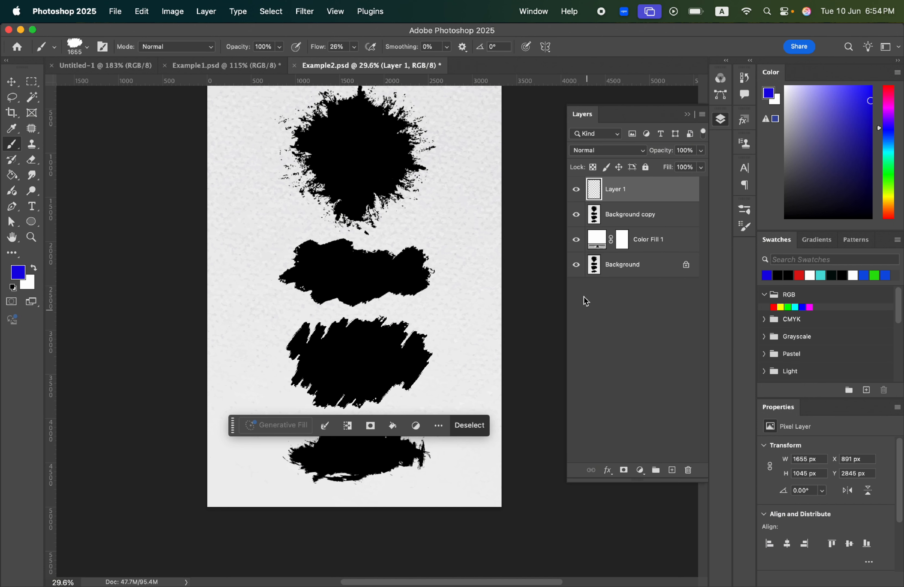
left_click(577, 216)
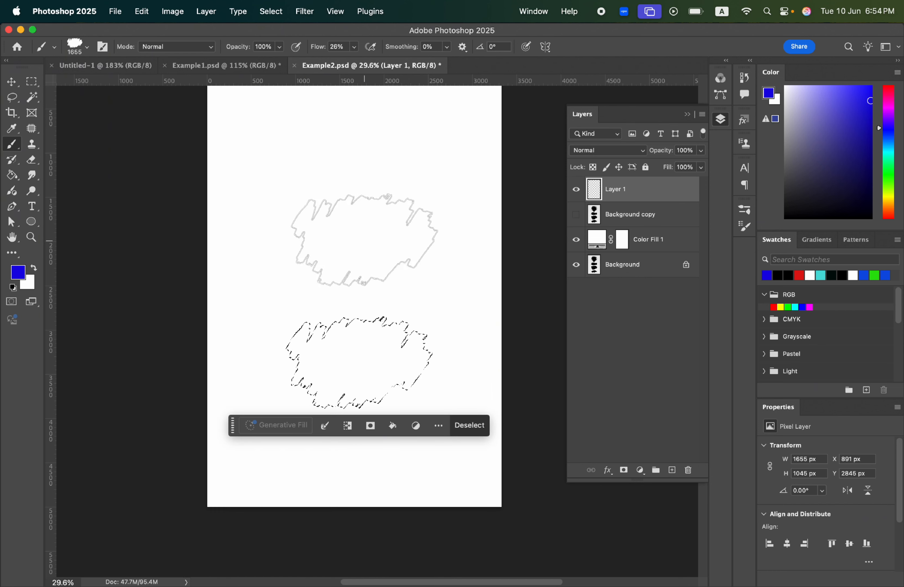
key("super+d")
Stamp the ink brush once in blue at 26% flow and once below it in turquoise at 100% flow.
left_click(309, 183)
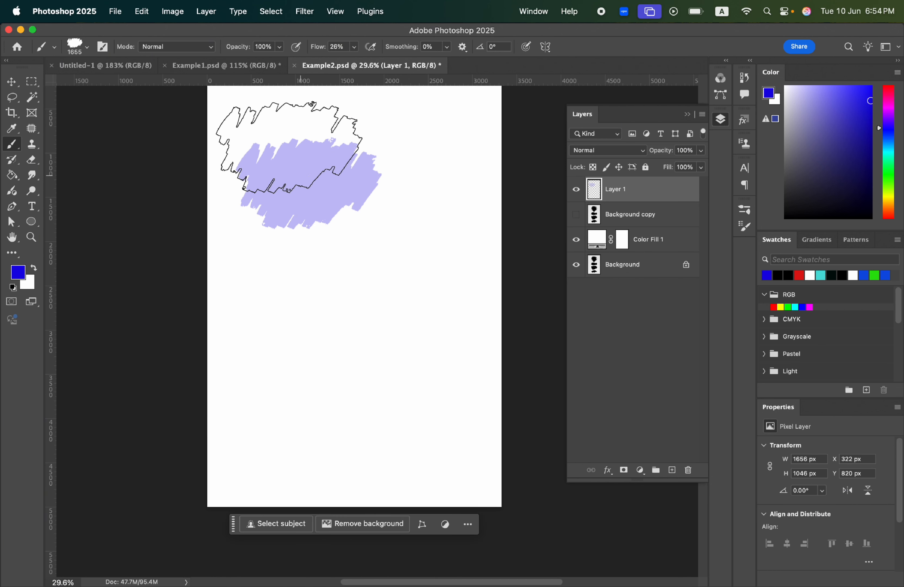
left_click(357, 47)
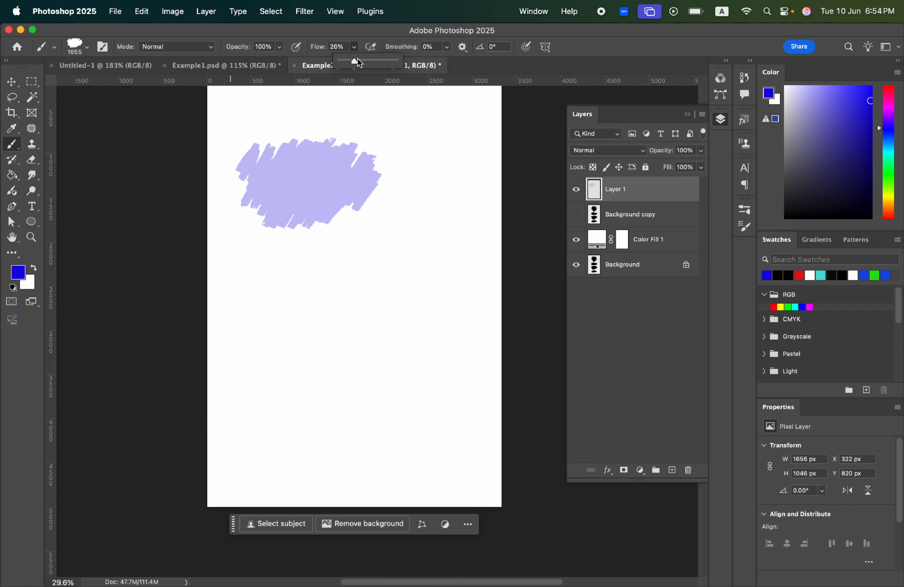
left_click_drag(359, 62, 419, 64)
left_click_drag(890, 147, 890, 155)
left_click(326, 294)
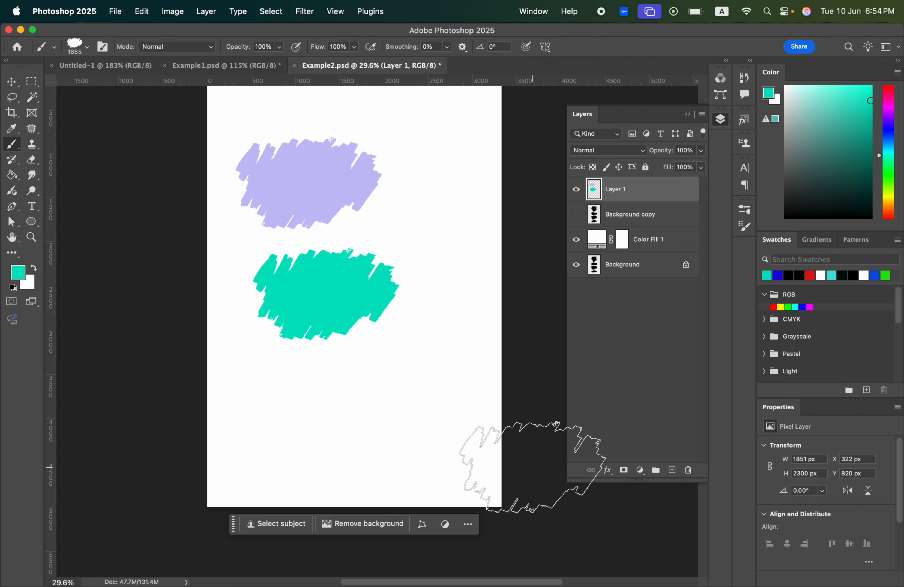
Switch to Finder and open Example3.psd from the Brush folder in Photoshop.
left_click(18, 82)
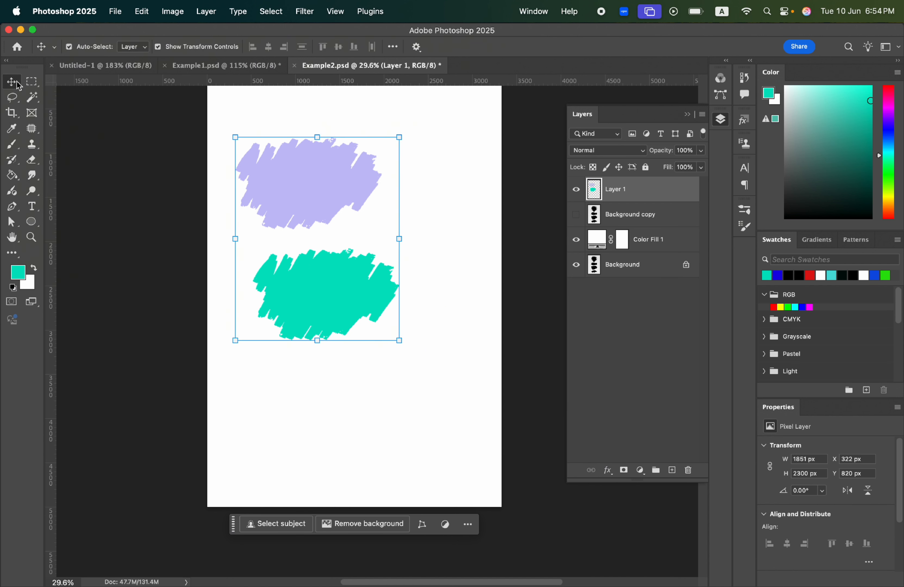
left_click(458, 259)
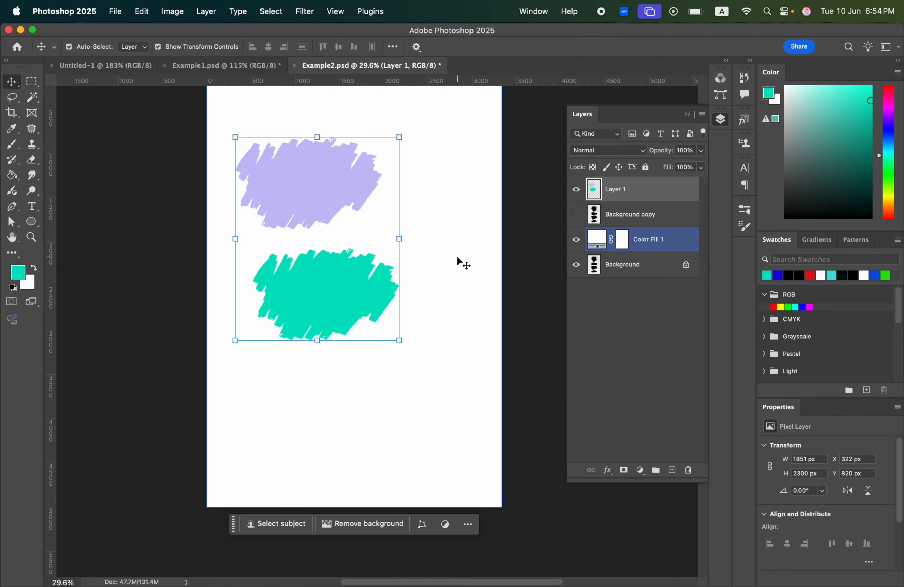
key("super+Tab")
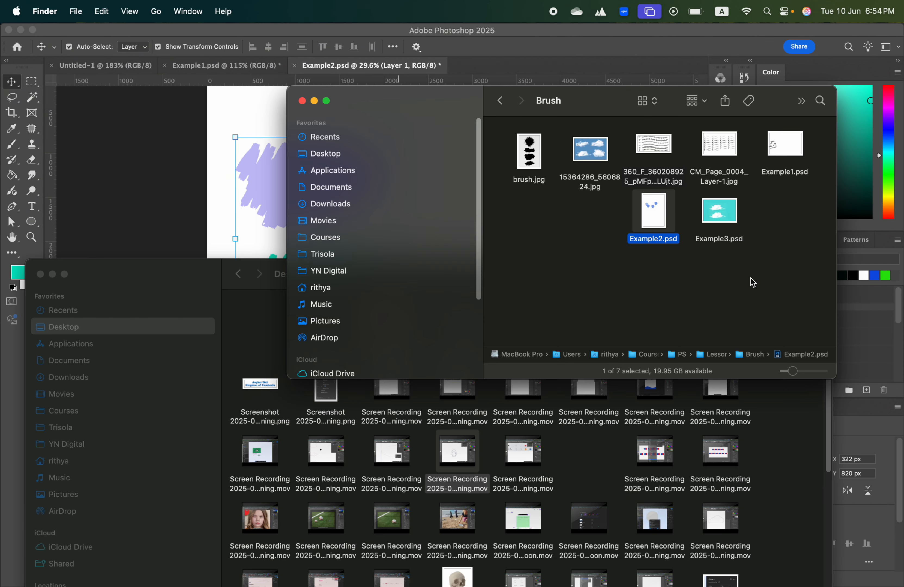
left_click(753, 282)
double_click(729, 216)
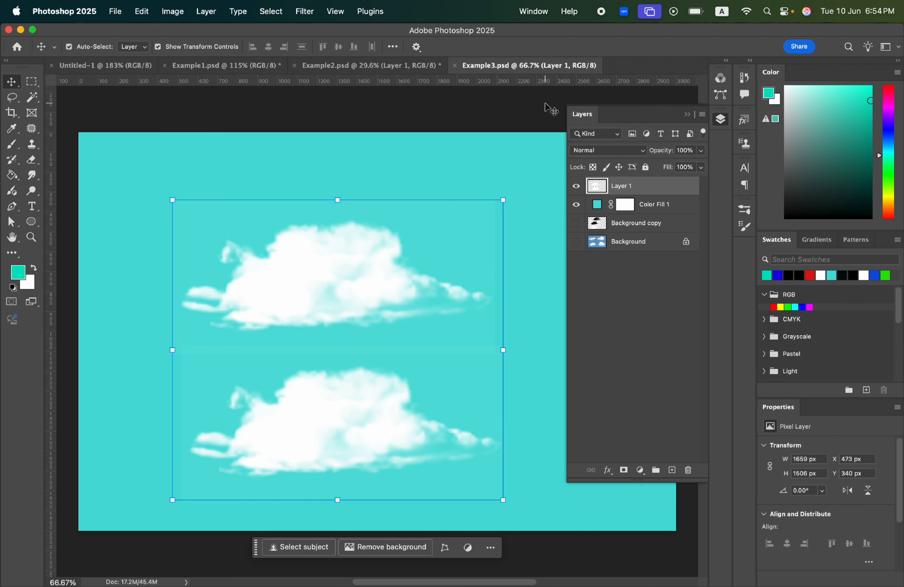
Hide Layer 1 and Color Fill 1 and show the Background layer with the four clouds.
left_click(576, 187)
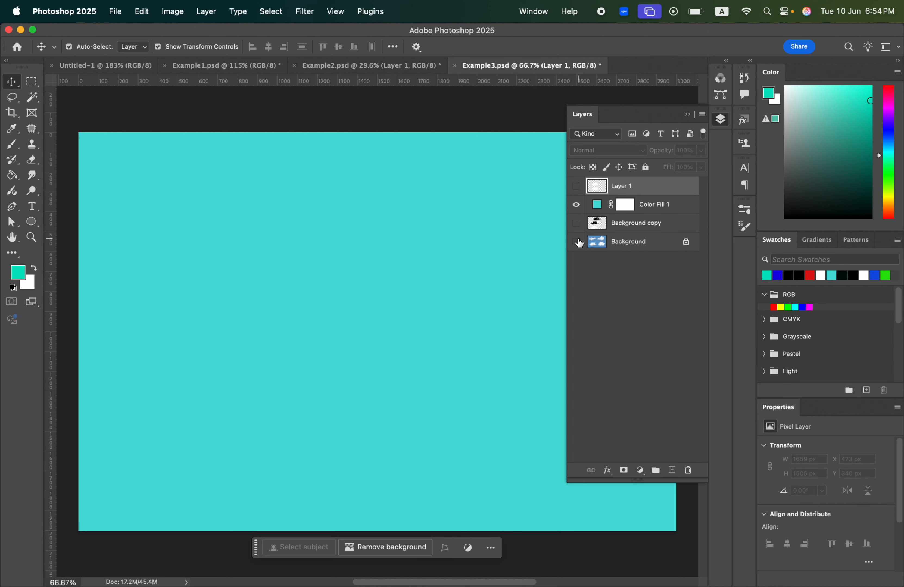
left_click(576, 205)
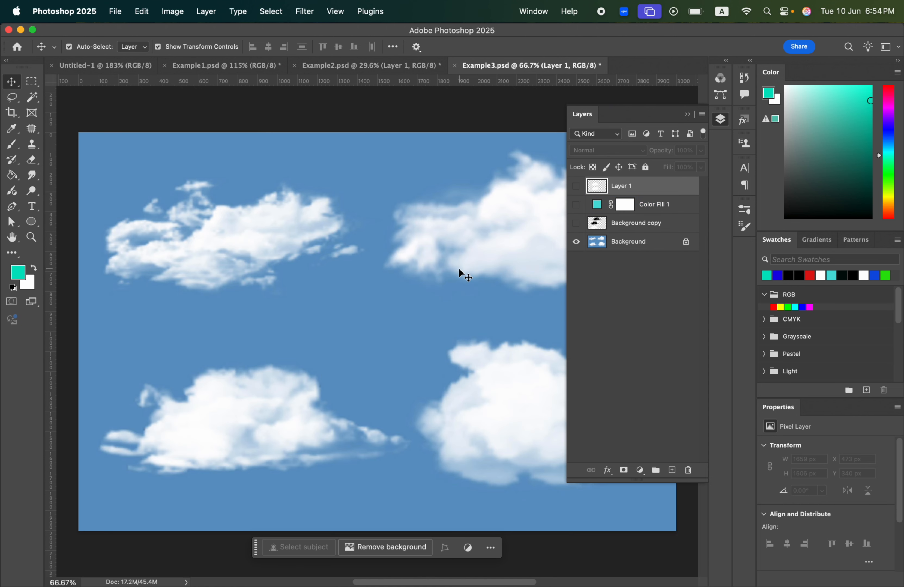
scroll(458, 269, "down", 3)
scroll(459, 268, "right", 4)
scroll(459, 268, "down", 2)
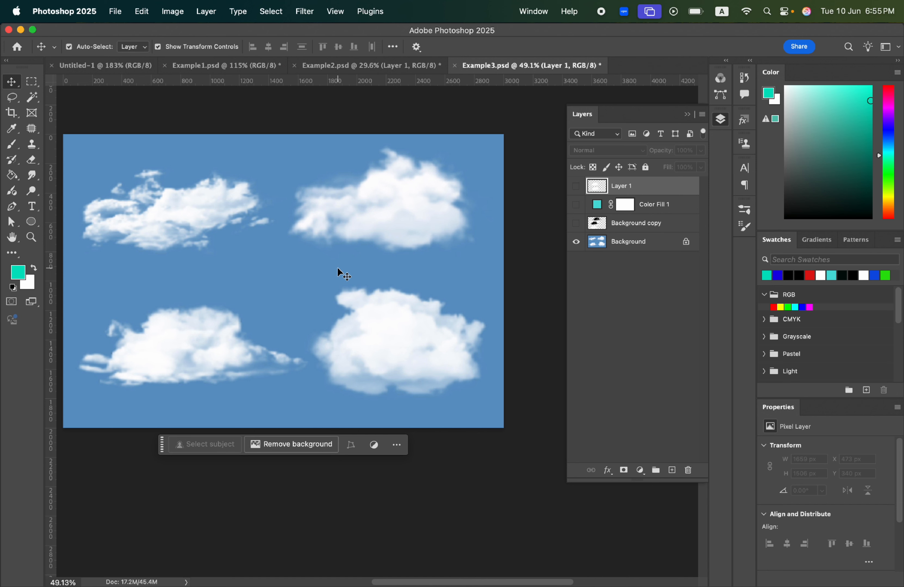
Duplicate the Background cloud layer.
scroll(337, 269, "down", 2)
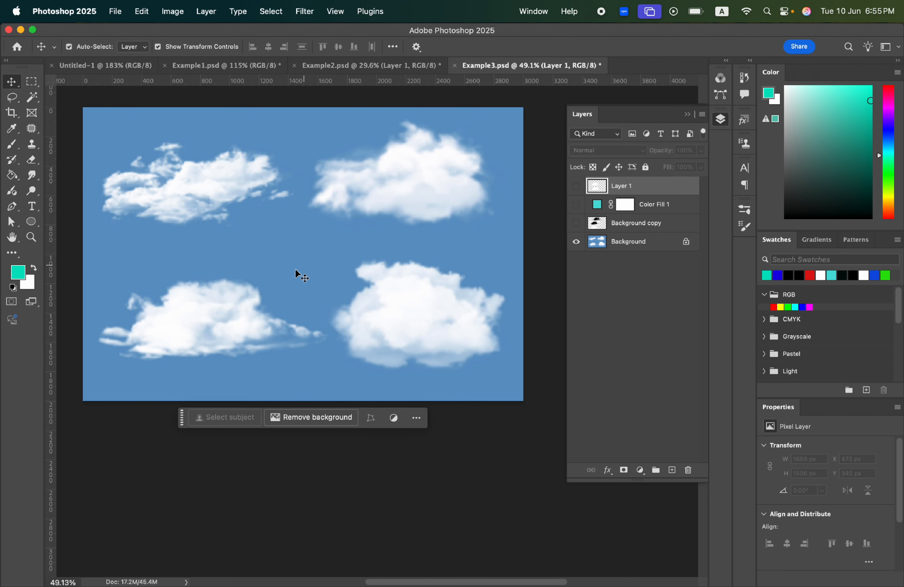
scroll(296, 268, "up", 2)
scroll(279, 290, "left", 3)
left_click(665, 246)
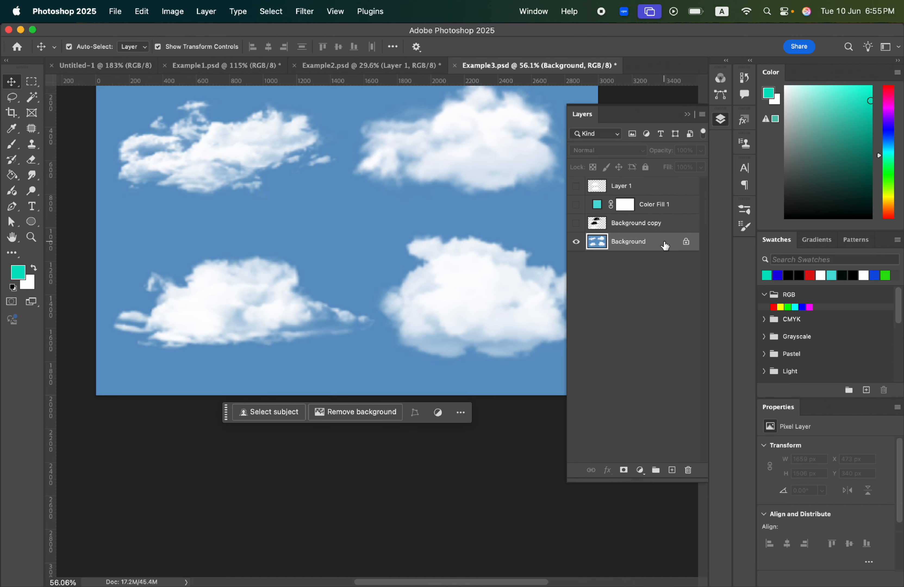
key("super+j")
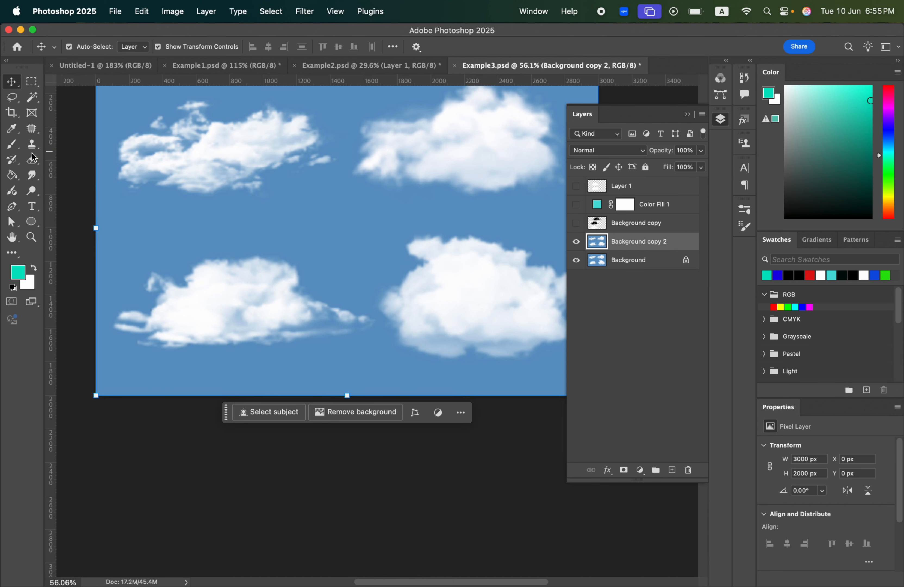
Delete everything outside a rectangle of about 1676 x 779 px around the lower-left cloud on the duplicate, and hide Background.
left_click(31, 82)
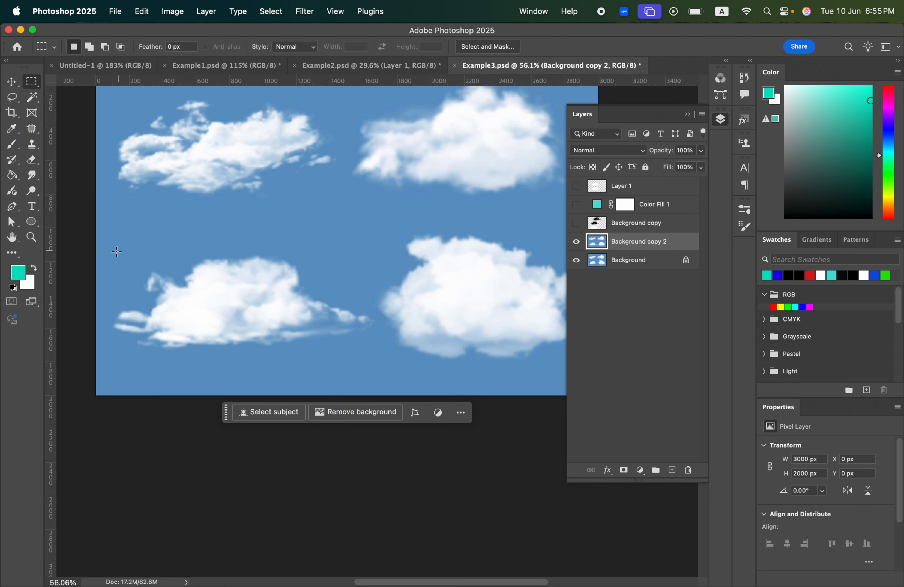
left_click_drag(97, 243, 379, 370)
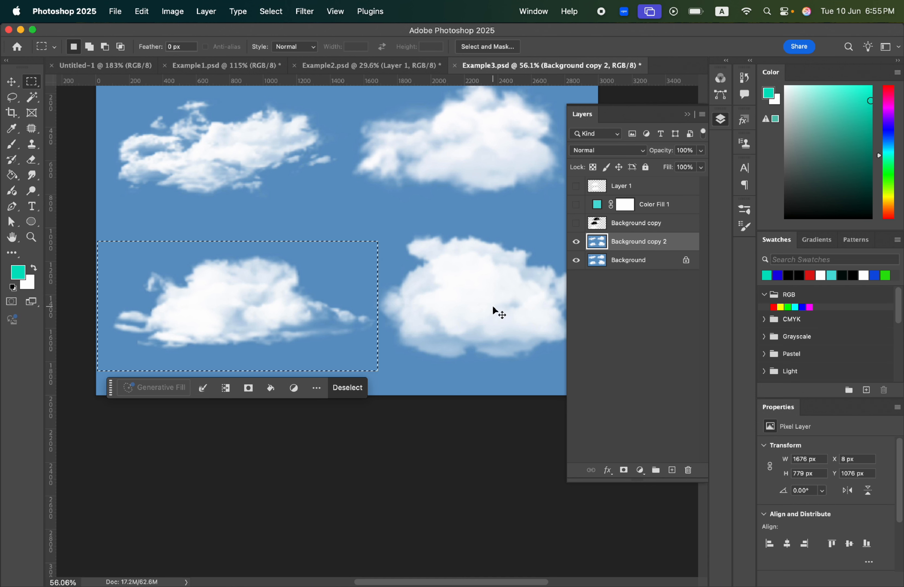
key("super+shift+i")
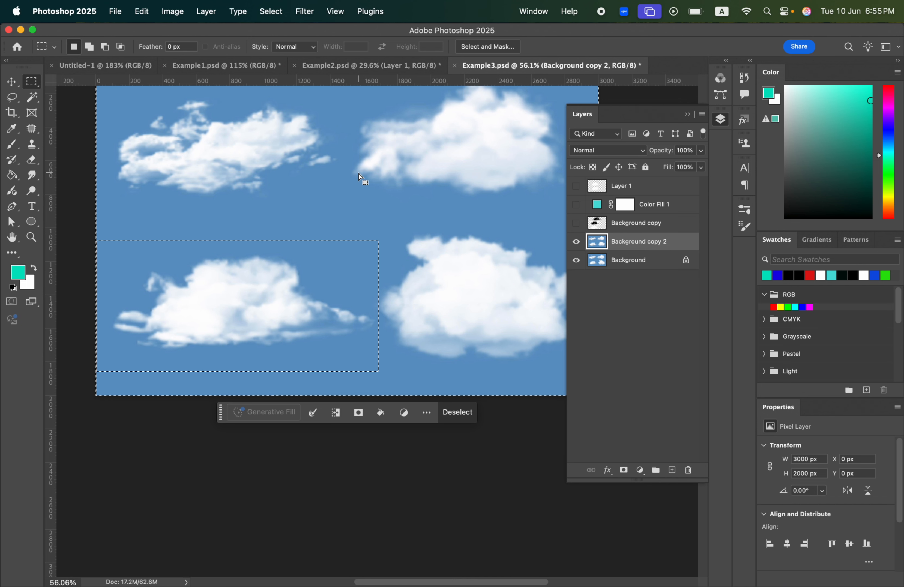
key("Delete")
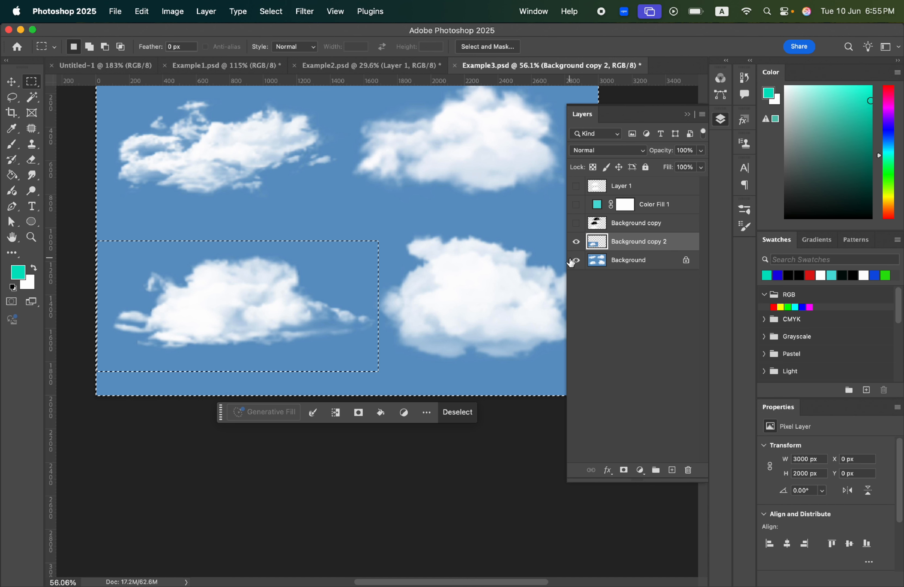
left_click(575, 262)
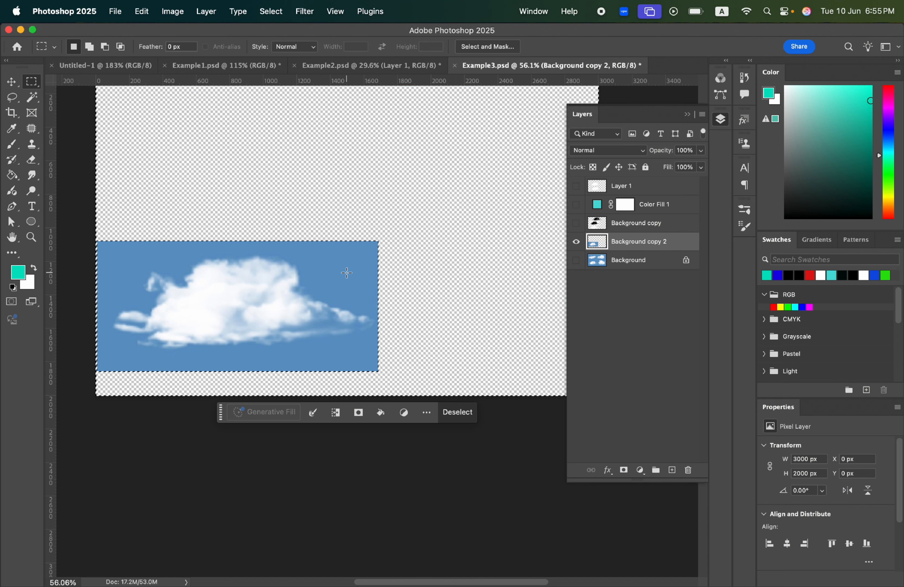
key("super+d")
key("super+t")
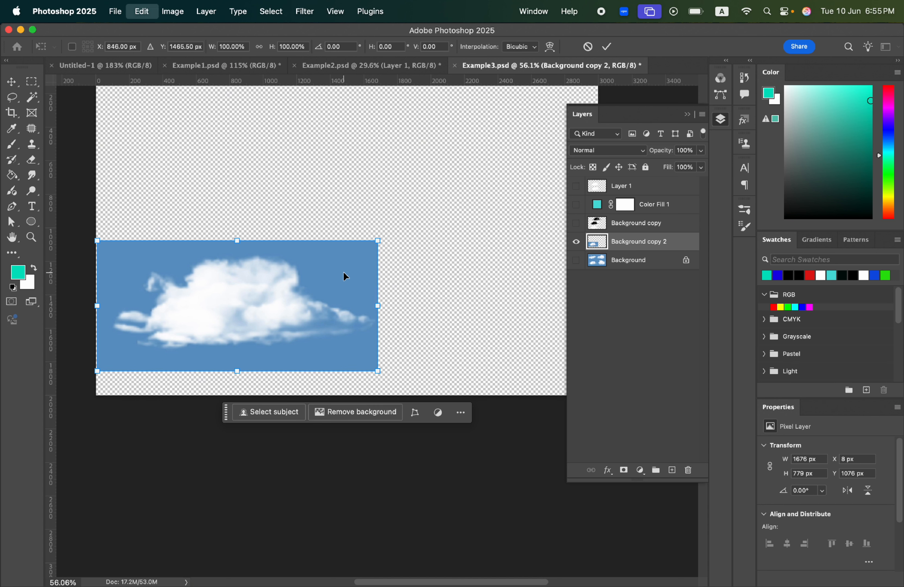
key("Return")
Desaturate the isolated cloud layer.
left_click(172, 11)
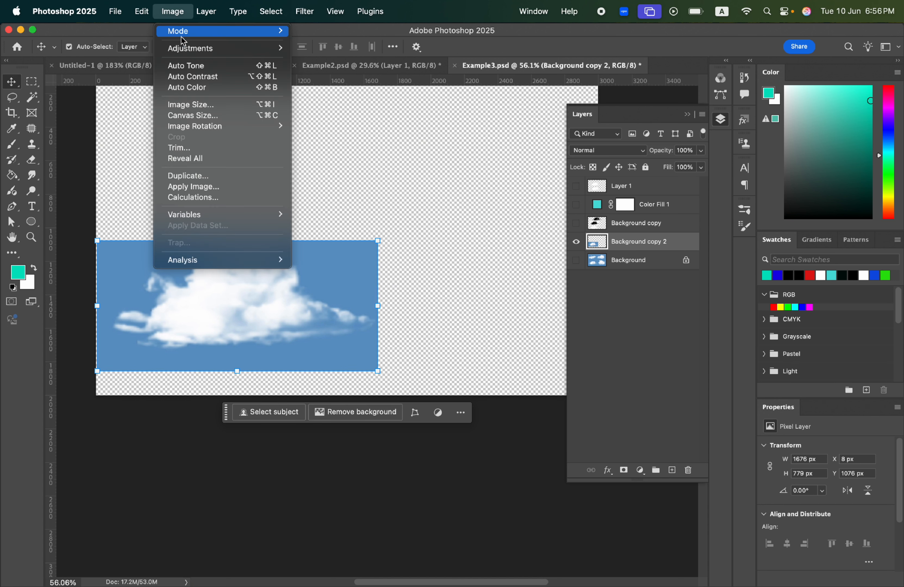
mouse_move(184, 48)
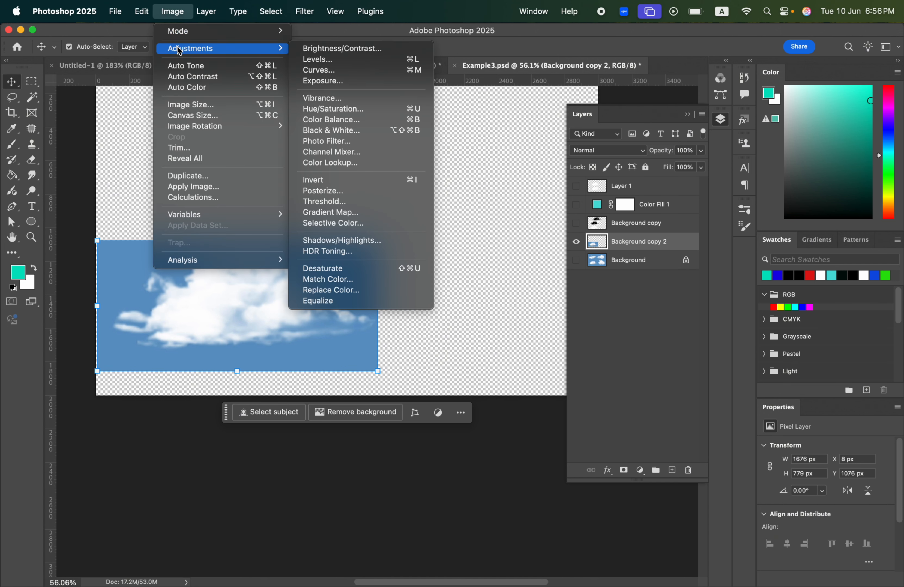
left_click(357, 269)
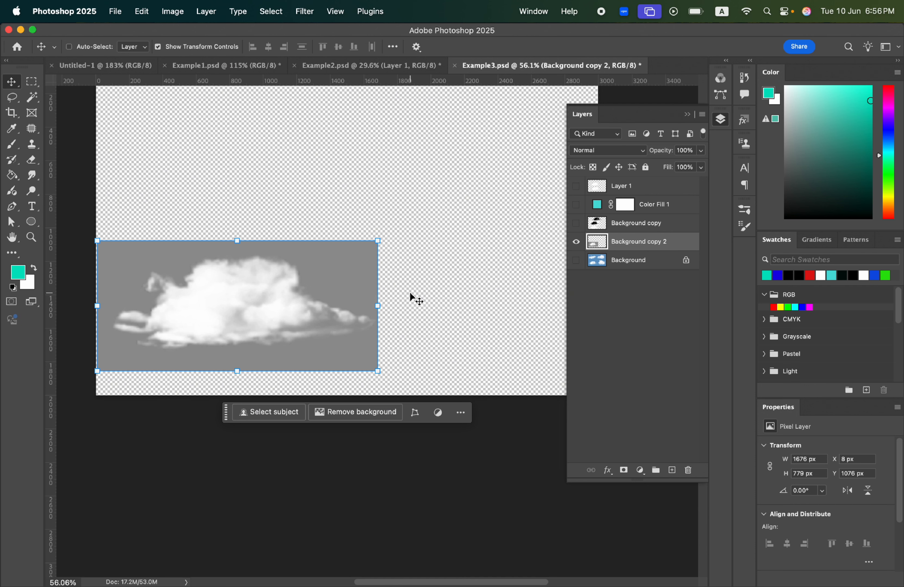
Apply Levels to the cloud layer with input black at 140 and input white at 244.
key("super+l")
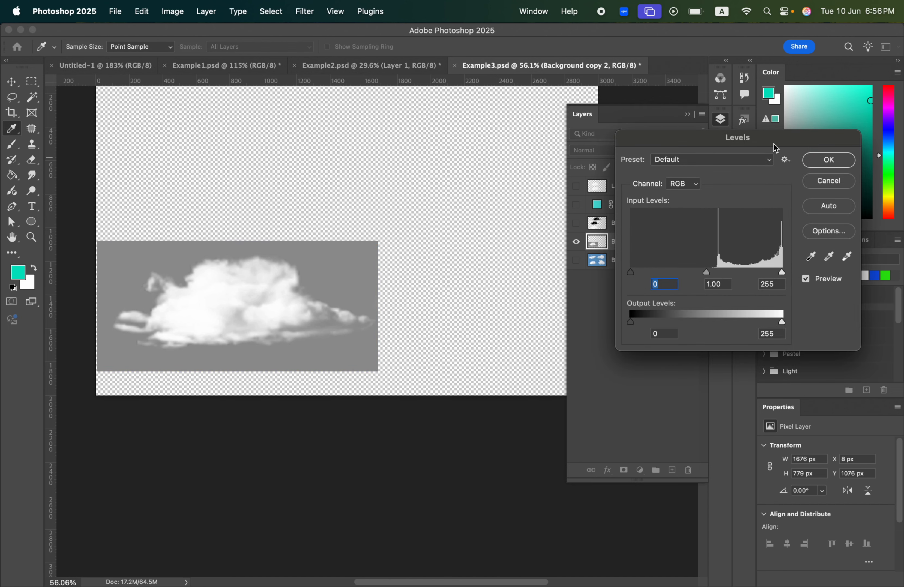
left_click_drag(775, 146, 588, 114)
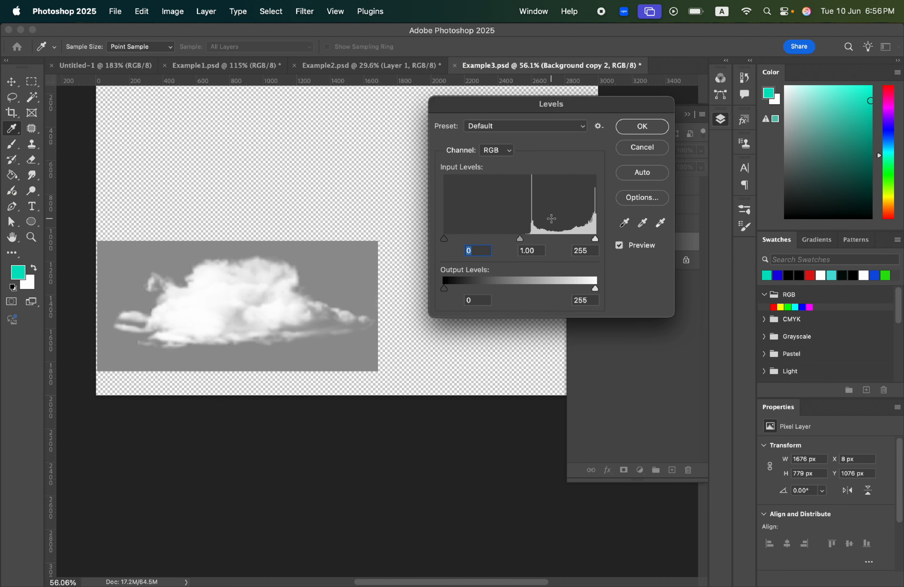
left_click_drag(445, 240, 530, 245)
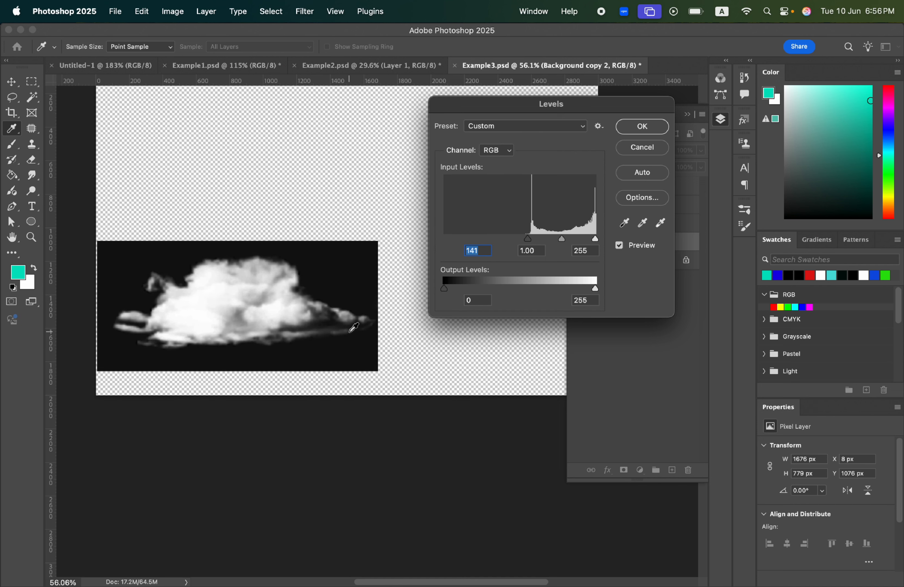
mouse_move(593, 243)
left_mouse_down()
mouse_move(577, 242)
mouse_move(588, 243)
left_mouse_up()
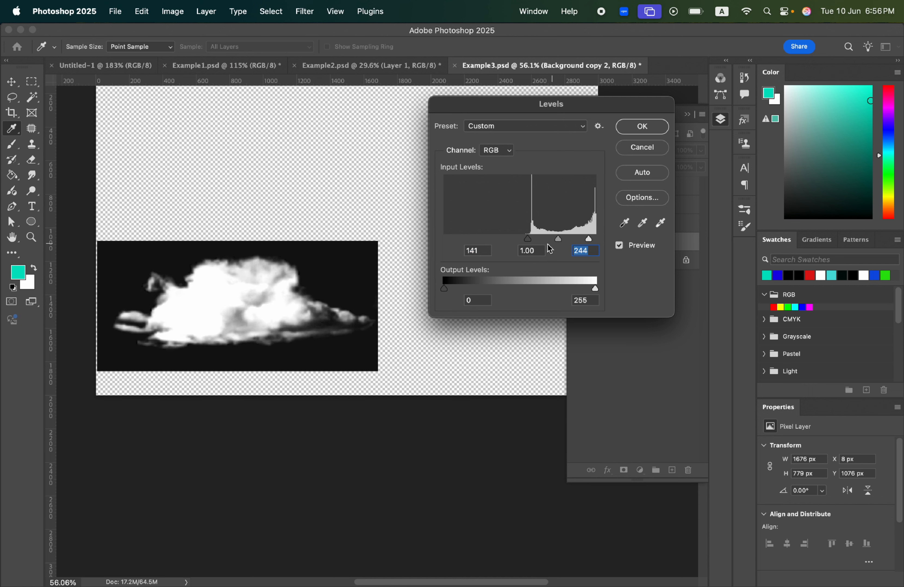
left_click(530, 243)
left_click_drag(530, 243, 528, 243)
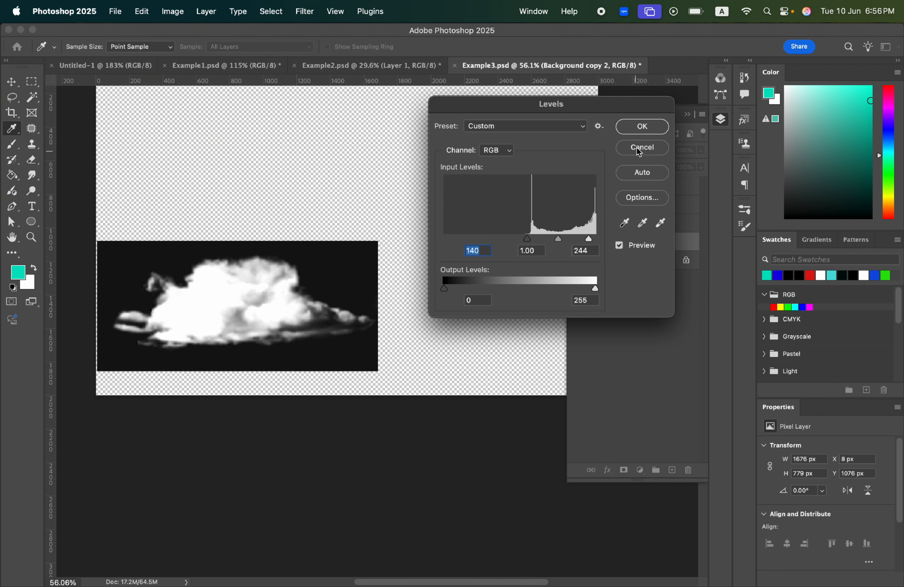
left_click(641, 126)
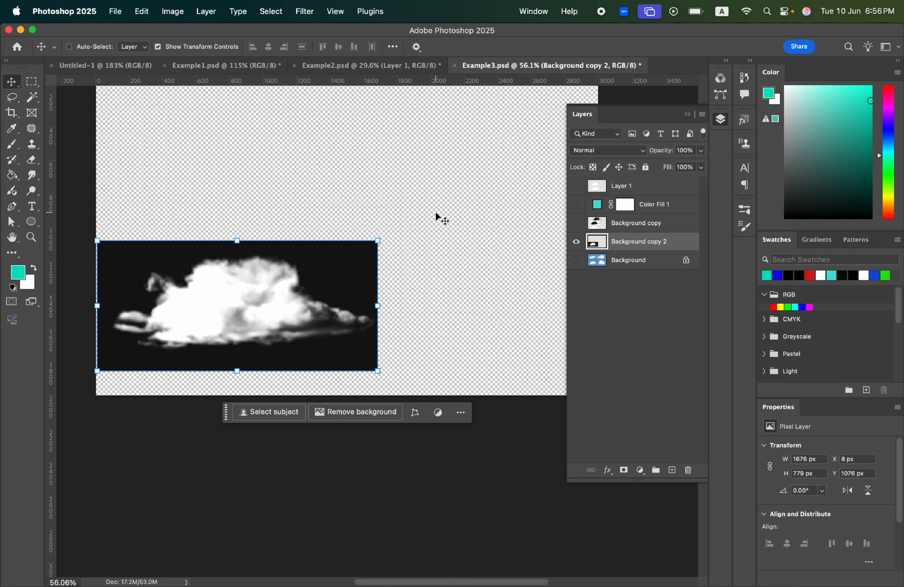
Invert the tones of the isolated cloud layer so the cloud is black on a light background.
key("super+i")
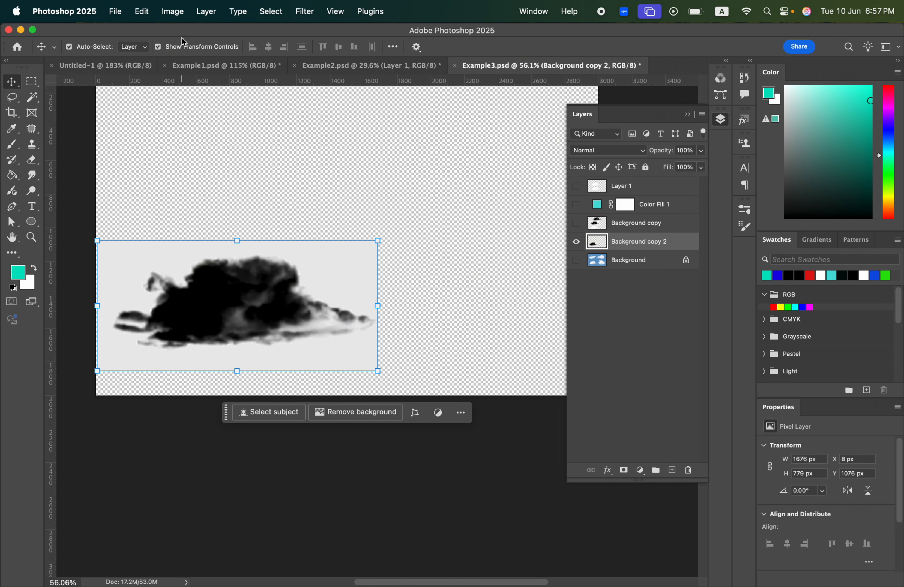
left_click(142, 11)
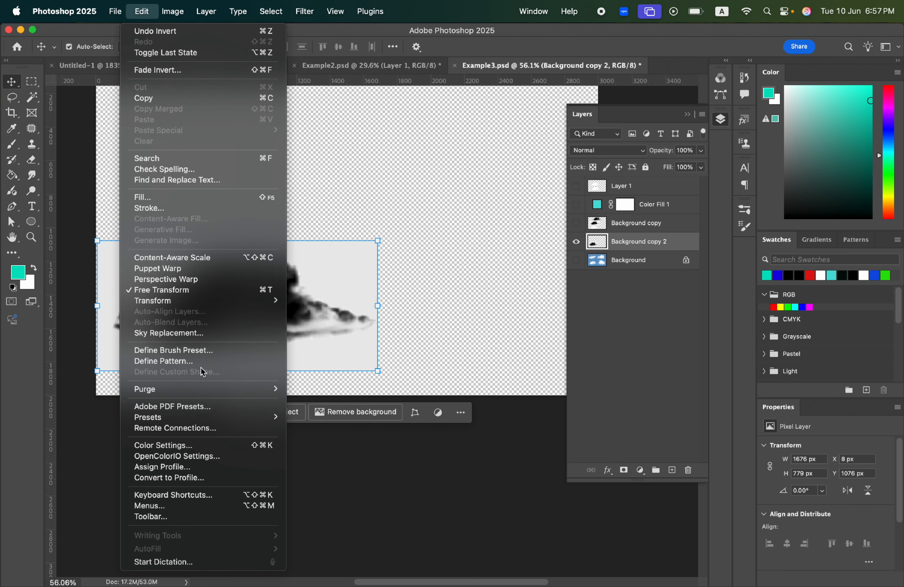
left_click(184, 351)
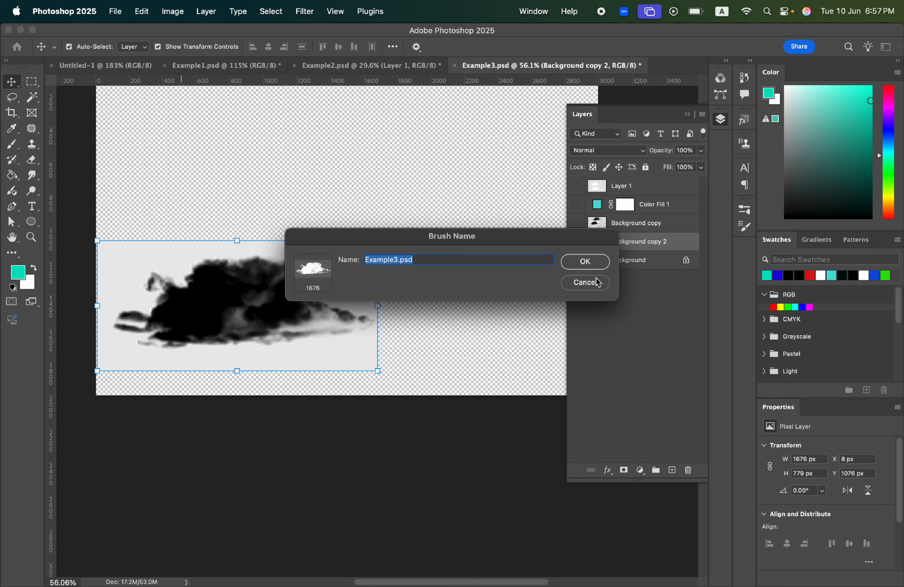
left_click(590, 287)
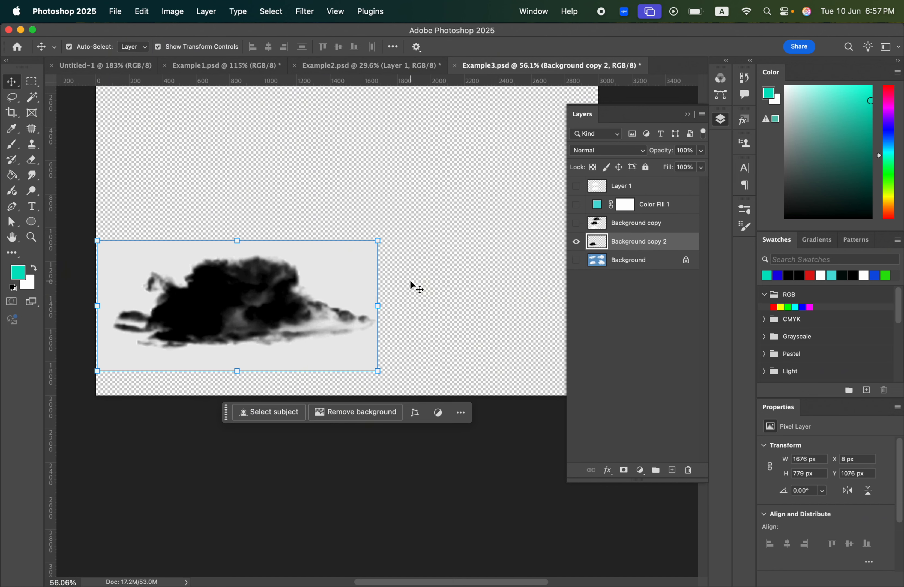
Apply Levels to the inverted cloud layer with the input white at 224.
left_click(394, 288)
left_click(230, 311)
key("super+l")
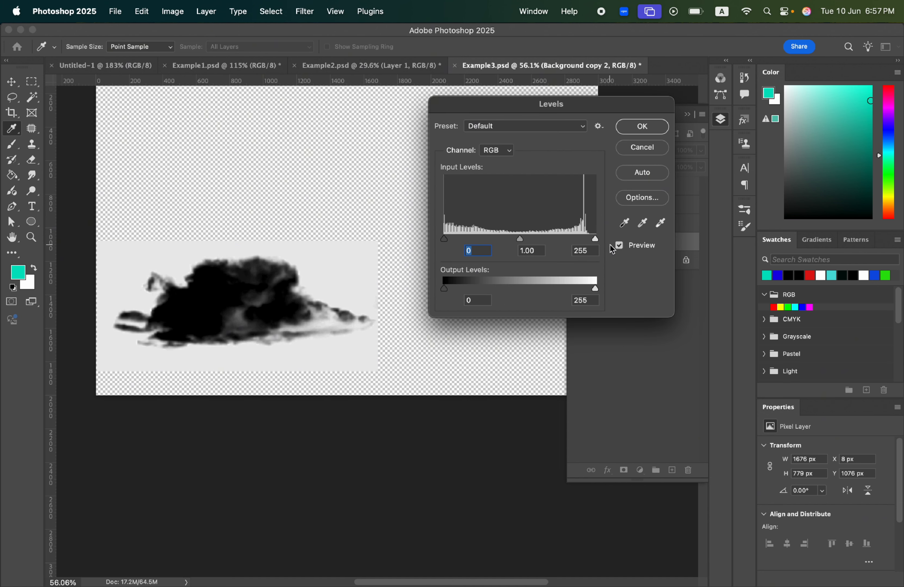
left_click_drag(597, 241, 578, 244)
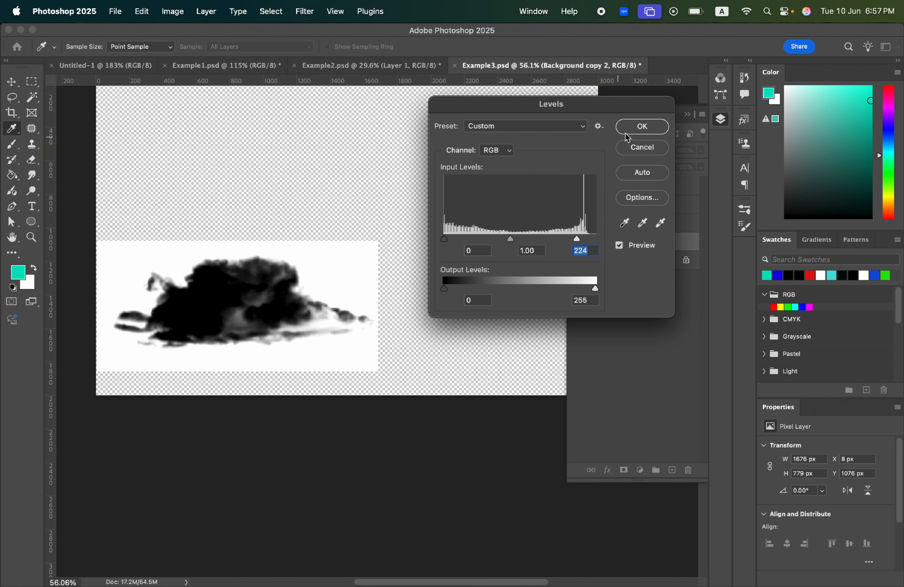
left_click(640, 126)
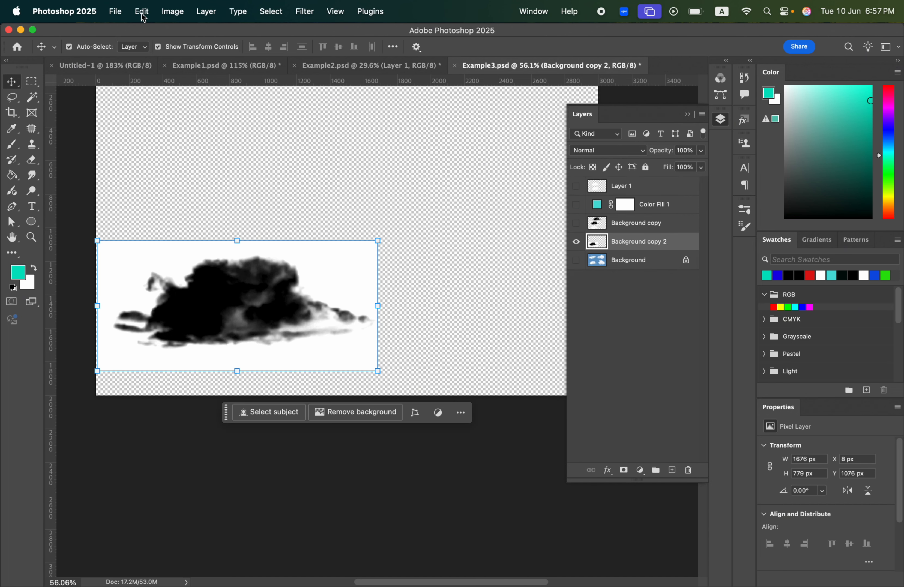
Define the black cloud as a brush preset named 004.
left_click(143, 17)
left_click(220, 352)
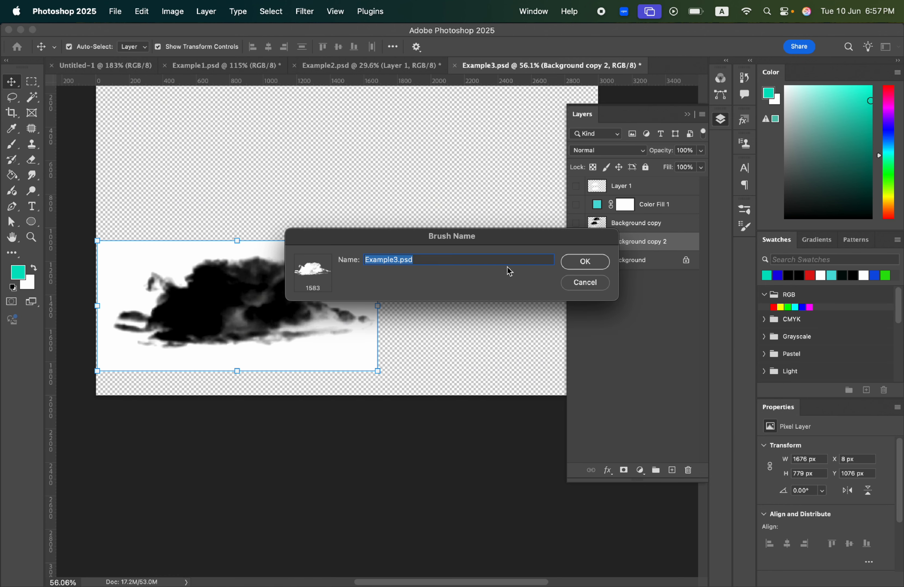
type("004")
left_click(601, 267)
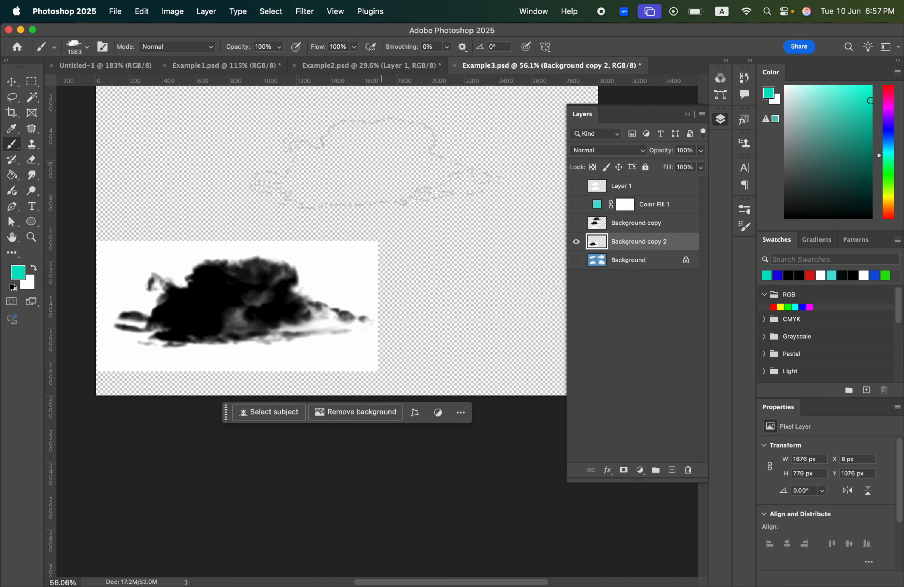
Show the turquoise Color Fill 1 layer and add a new empty layer above Layer 1.
left_click(575, 210)
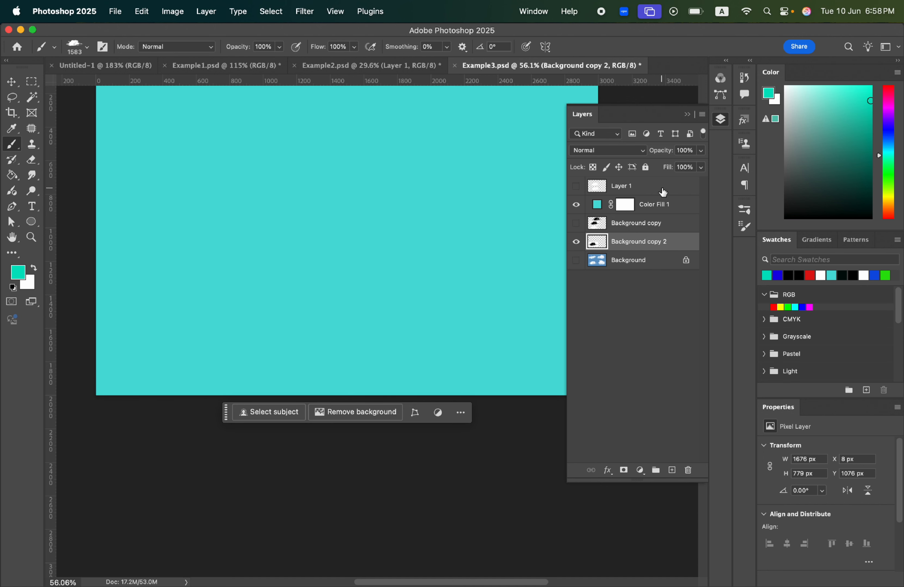
left_click(663, 193)
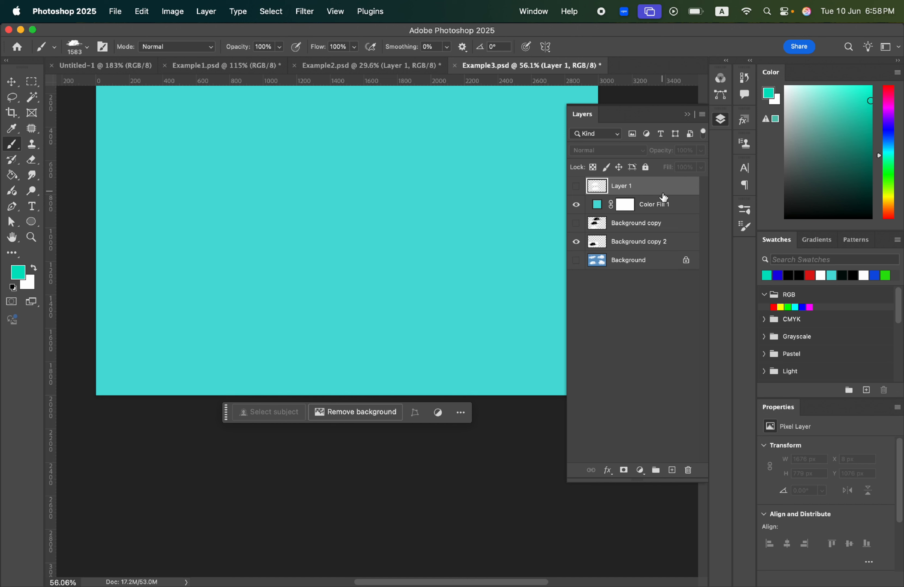
left_click(672, 470)
Swap the foreground colour to white and stamp one large cloud in the upper-left of the canvas with the 1583 px cloud brush.
left_click(301, 205)
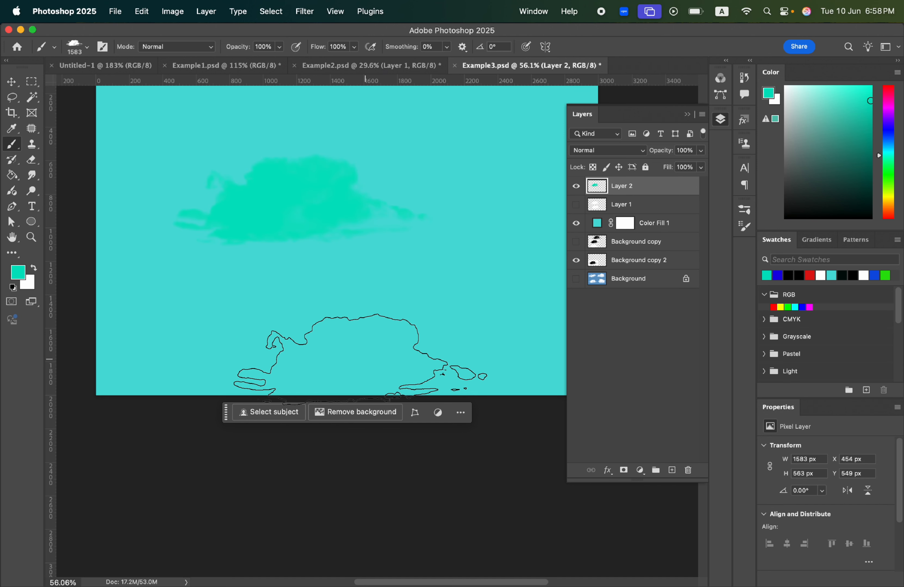
key("super+z")
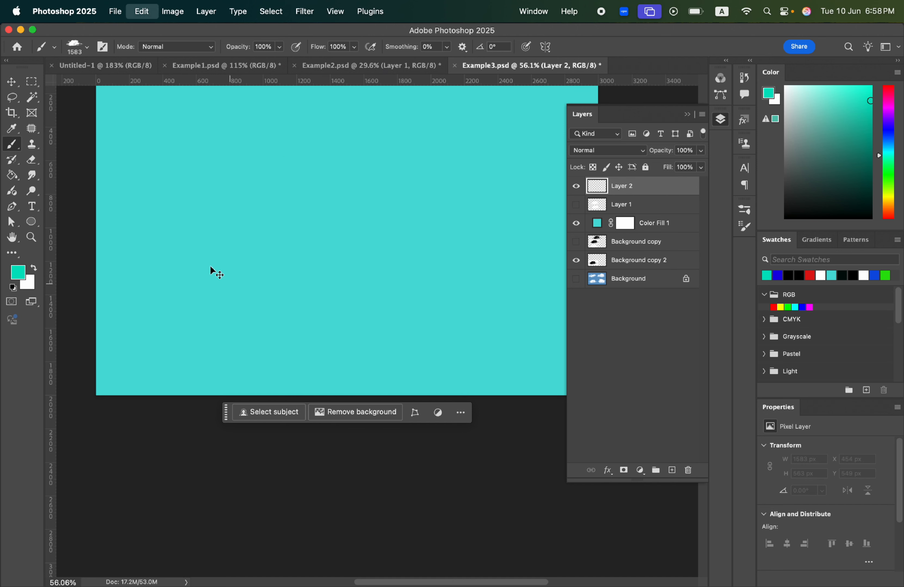
left_click(34, 268)
left_click(272, 190)
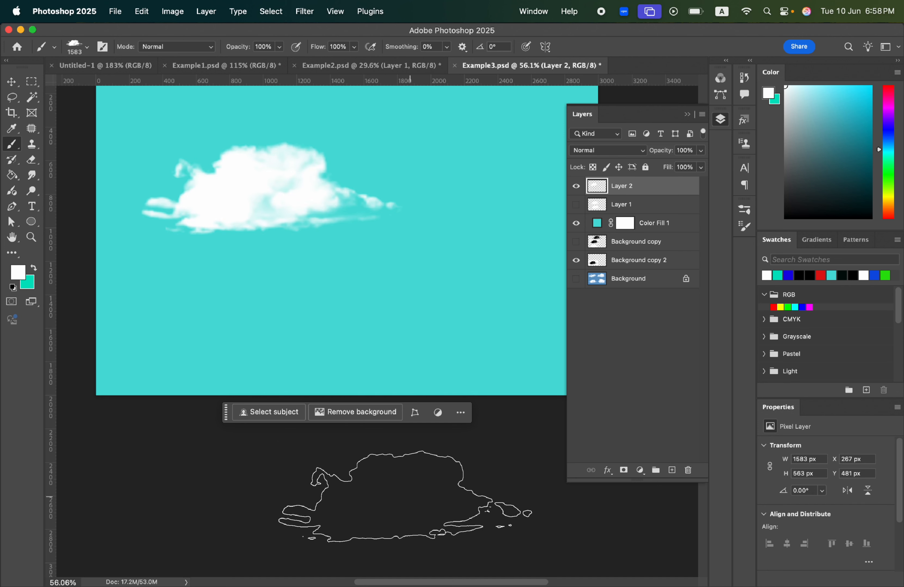
Reduce the cloud brush to 641 px and stamp two small white clouds beside the right edge of the large one.
scroll(343, 267, "right", 5)
scroll(343, 267, "up", 2)
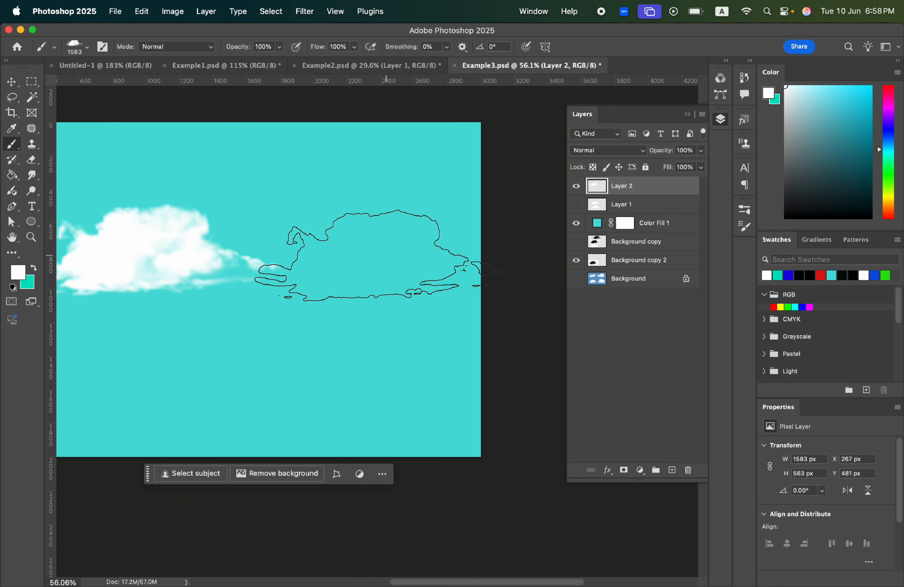
left_click_drag(260, 333, 108, 333)
left_click_drag(203, 290, 249, 292)
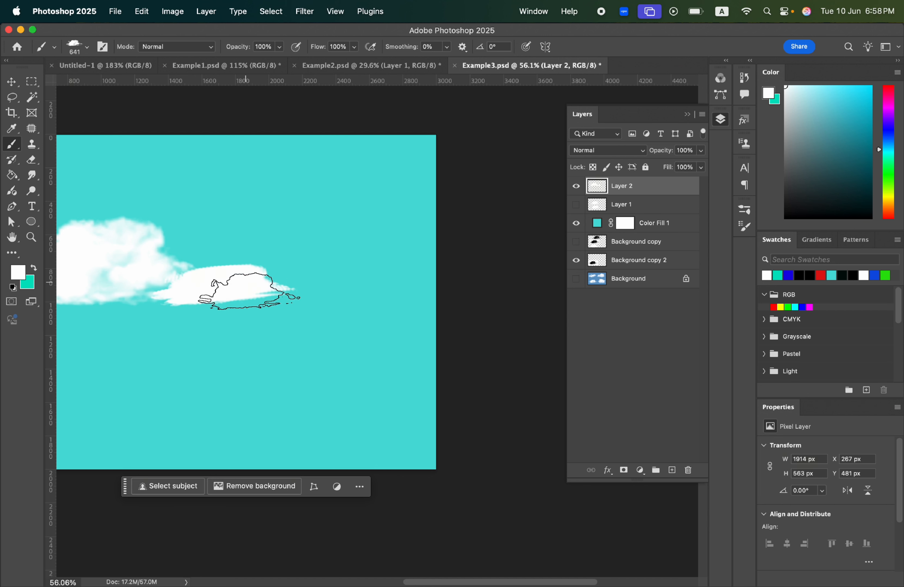
key("super+z")
left_click(208, 283)
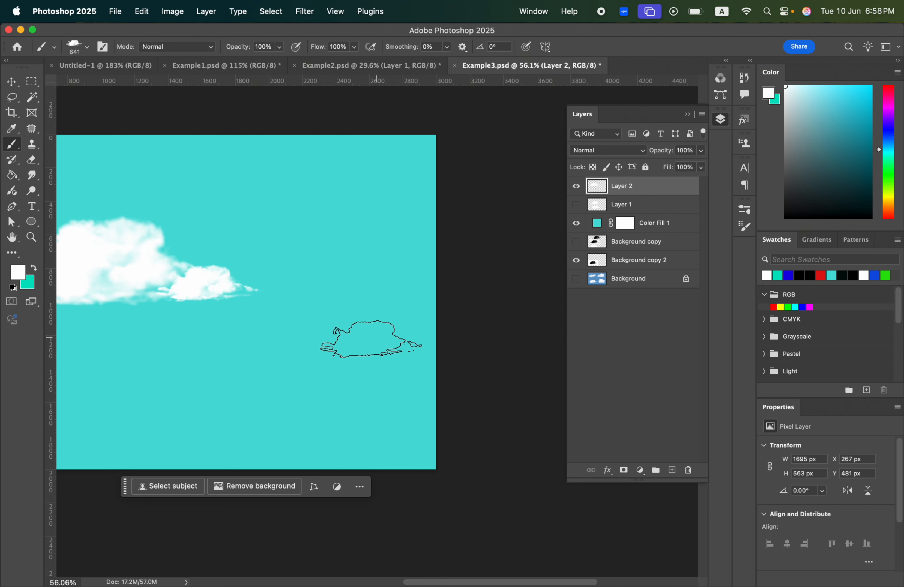
scroll(376, 346, "left", 5)
left_click(362, 226)
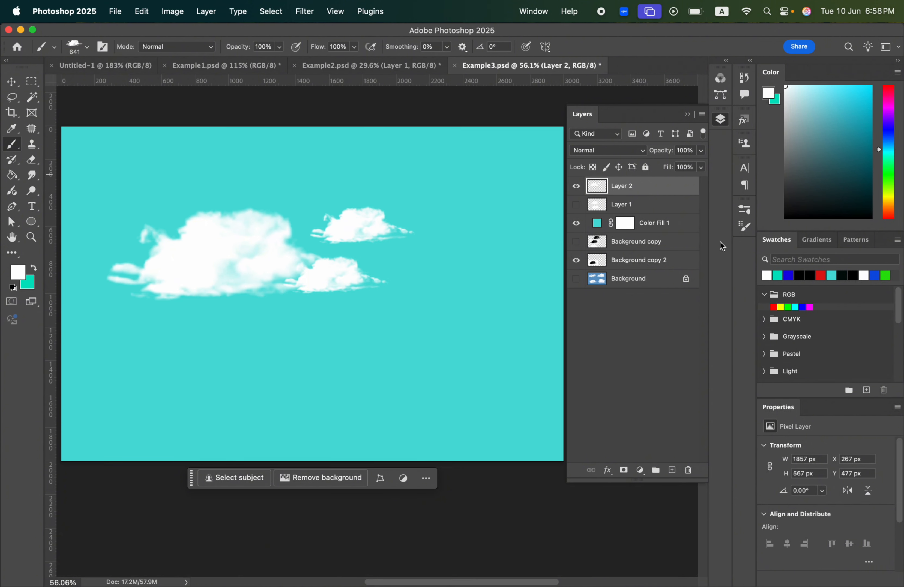
Enable Shape Dynamics for the cloud brush, with the angle control set to Rotation and roundness jitter at 31%.
left_click(107, 50)
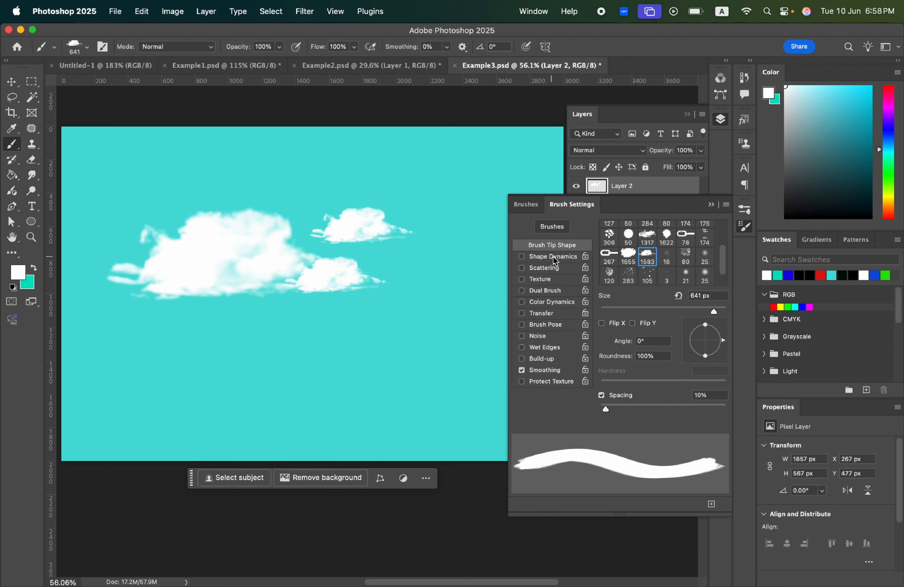
left_click(562, 258)
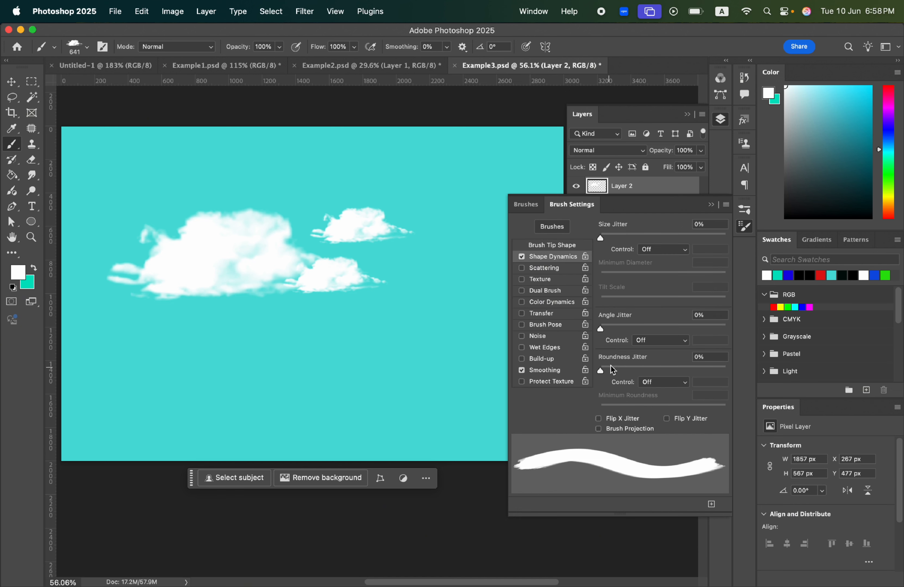
left_click(661, 341)
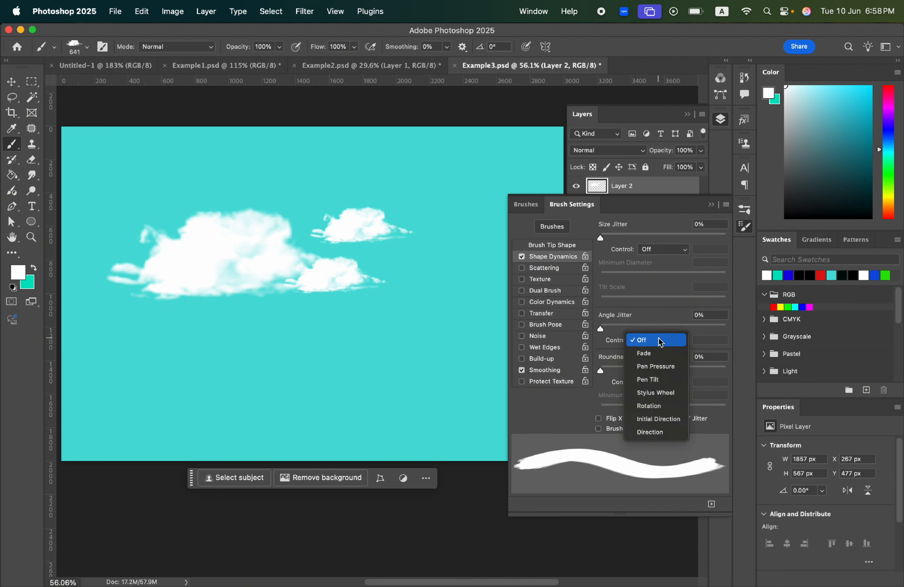
left_click(668, 409)
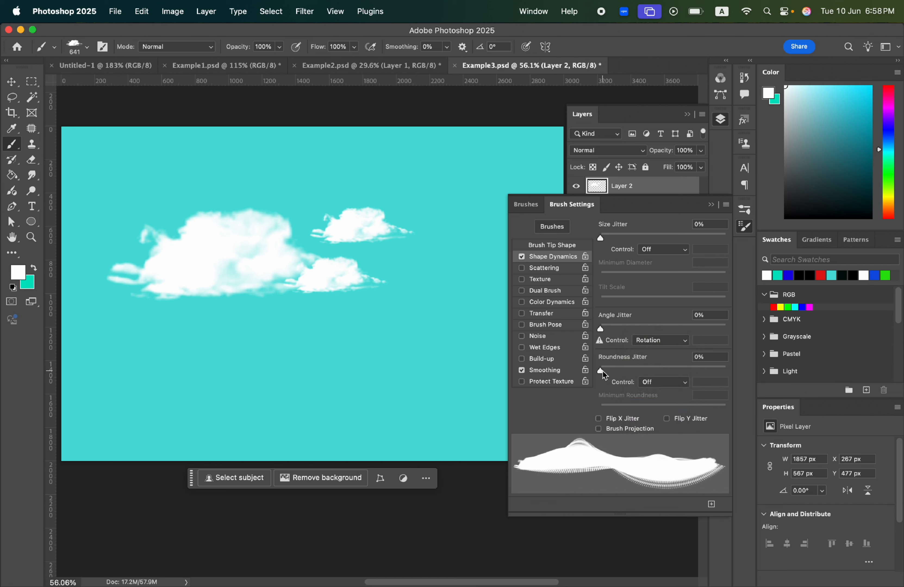
mouse_move(603, 372)
left_mouse_down()
mouse_move(661, 372)
mouse_move(641, 375)
left_mouse_up()
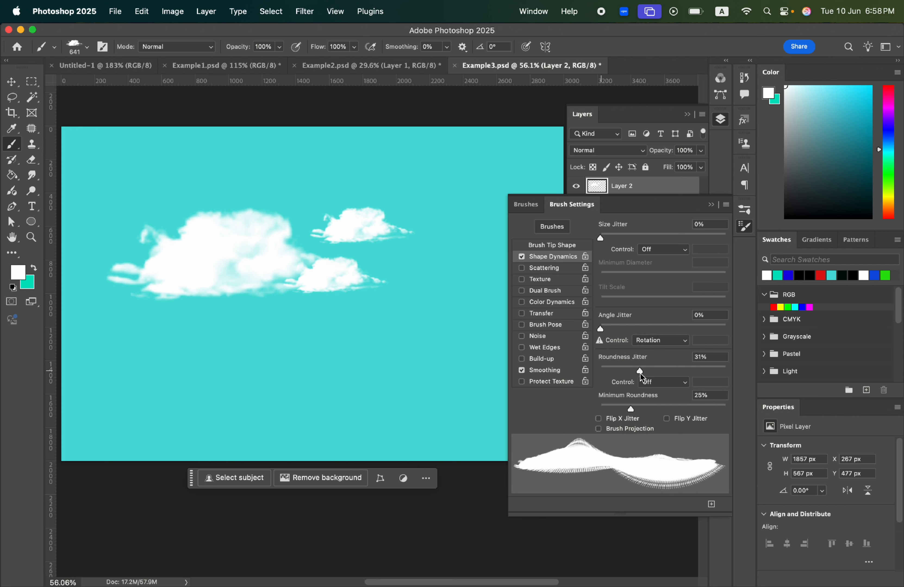
Set the brush spacing to 188% and paint strokes of separate clouds across the lower, right and upper canvas.
left_click(562, 246)
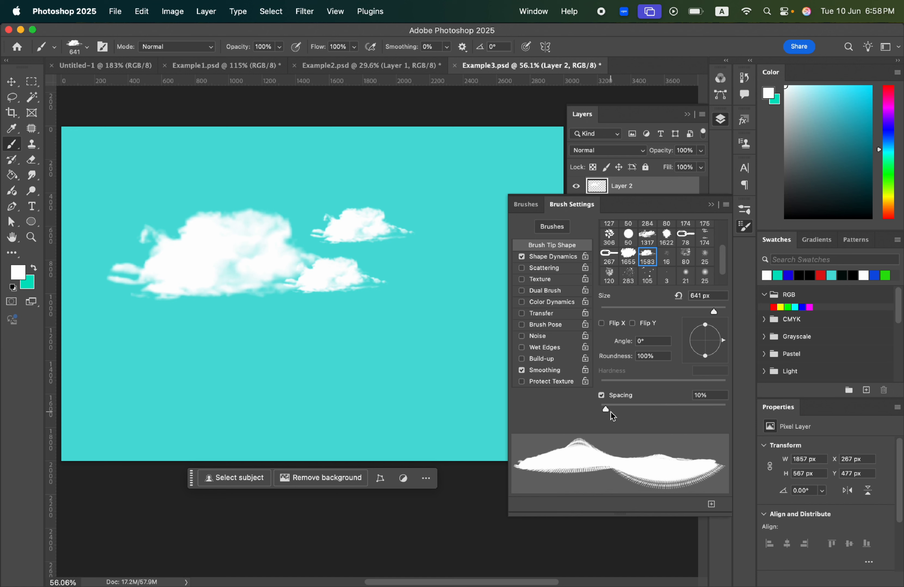
left_click_drag(610, 412, 691, 406)
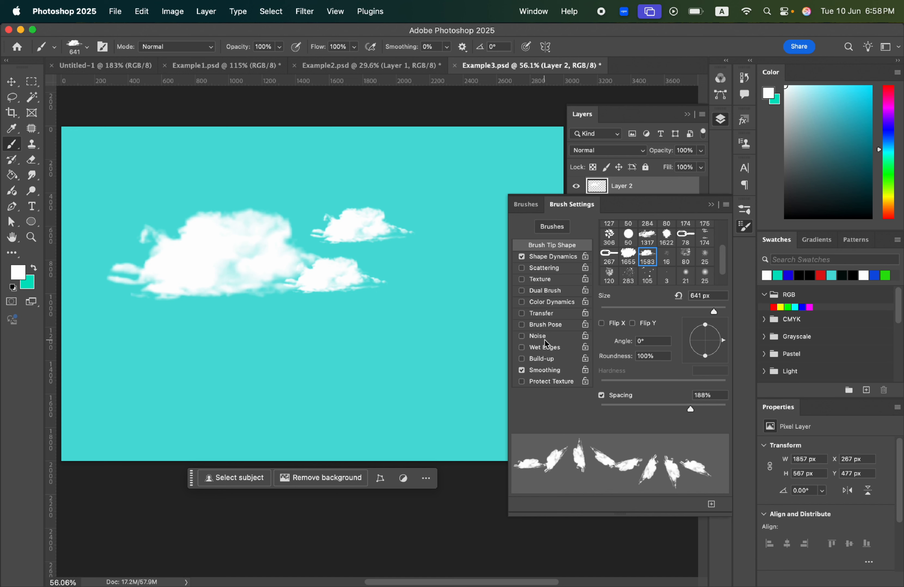
mouse_move(168, 359)
left_mouse_down()
mouse_move(227, 350)
mouse_move(350, 354)
mouse_move(376, 369)
mouse_move(393, 412)
mouse_move(412, 409)
mouse_move(465, 205)
mouse_move(398, 158)
left_mouse_up()
mouse_move(162, 164)
left_mouse_down()
mouse_move(306, 145)
mouse_move(408, 153)
mouse_move(405, 167)
mouse_move(430, 180)
mouse_move(499, 148)
left_mouse_up()
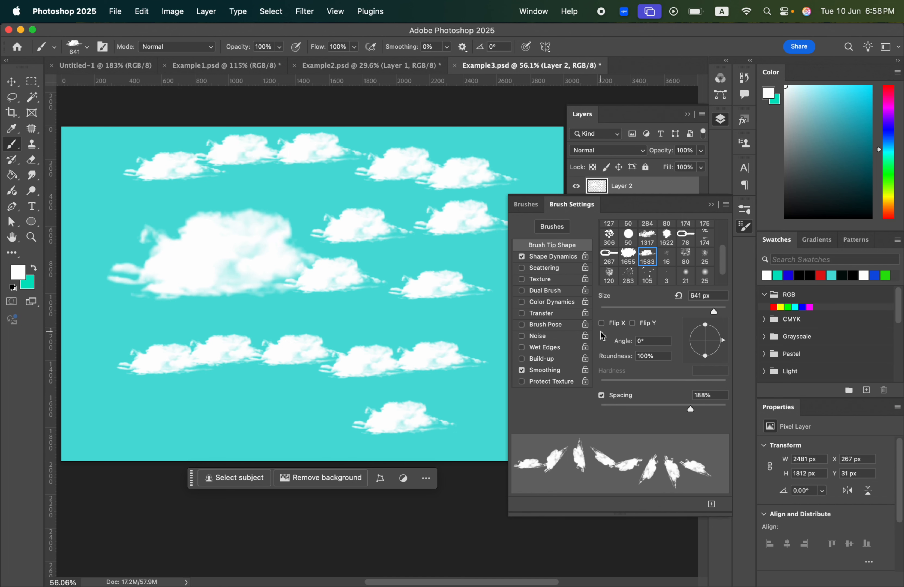
Set the brush spacing to 178% and angle jitter to 23%, and paint a stroke of rotated clouds across the canvas.
left_click_drag(690, 410, 688, 410)
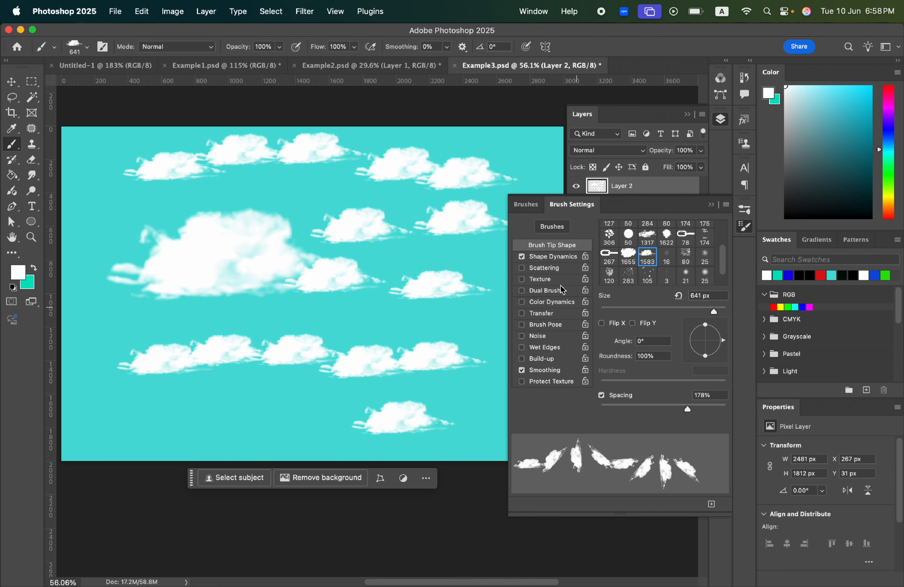
left_click(559, 258)
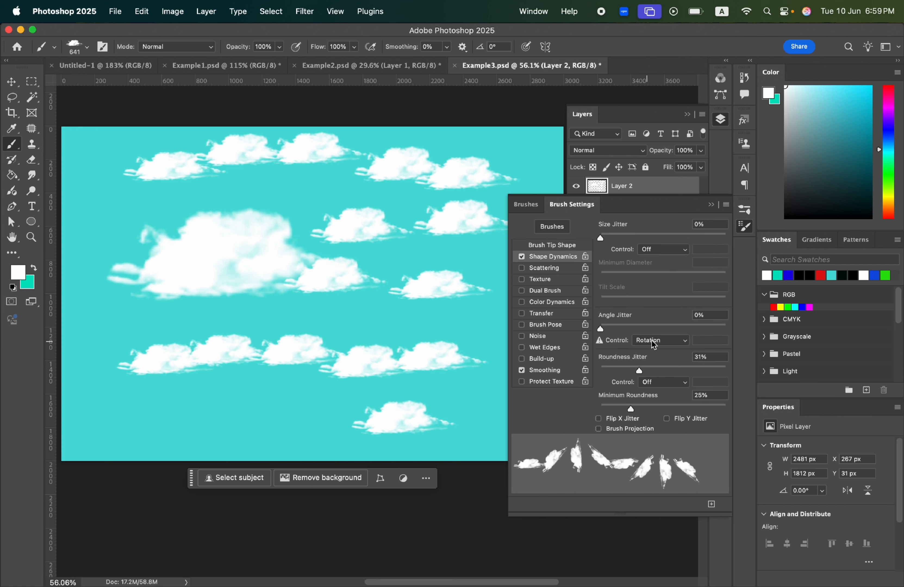
left_click_drag(601, 329, 630, 330)
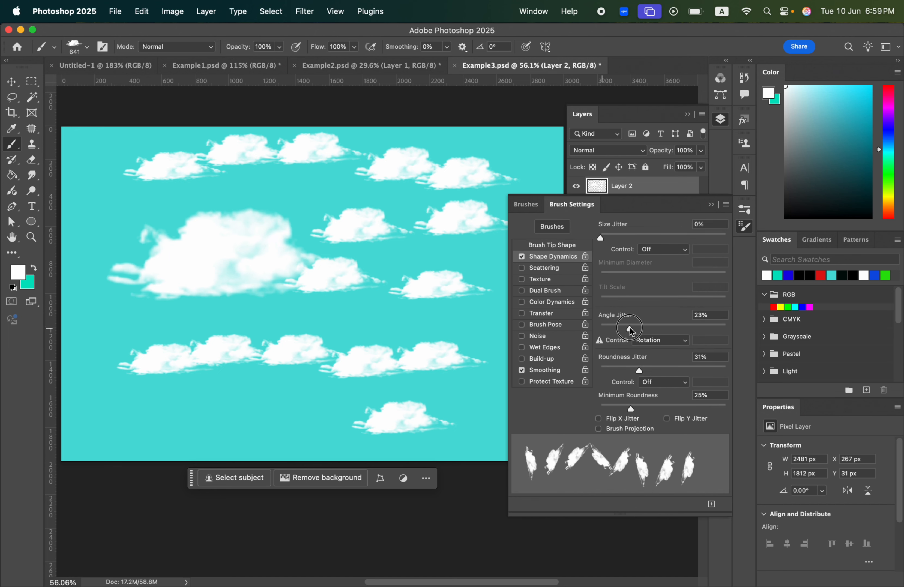
mouse_move(168, 400)
left_mouse_down()
mouse_move(275, 413)
mouse_move(431, 351)
mouse_move(446, 317)
mouse_move(403, 260)
mouse_move(269, 223)
left_mouse_up()
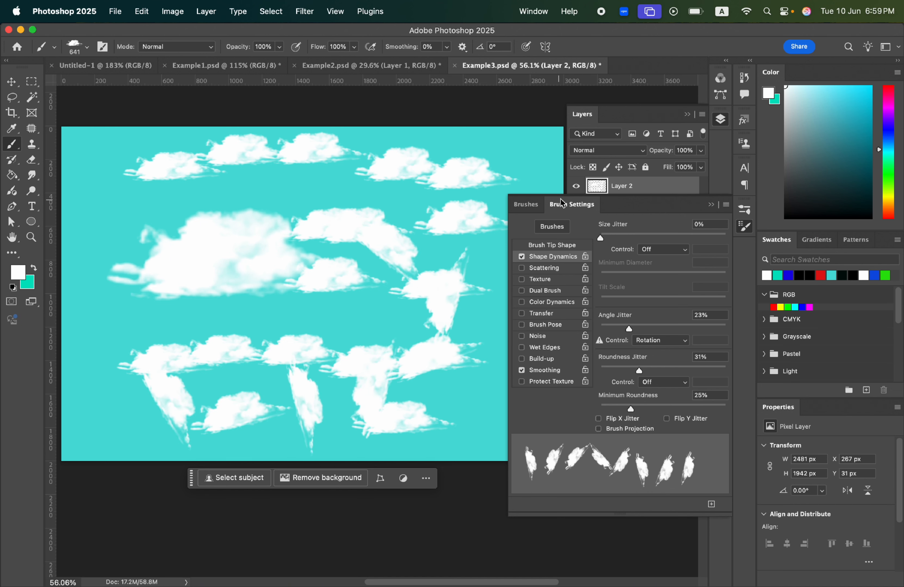
Add a new empty layer on top and delete Layer 2 with the painted clouds.
left_click(745, 227)
left_click(672, 471)
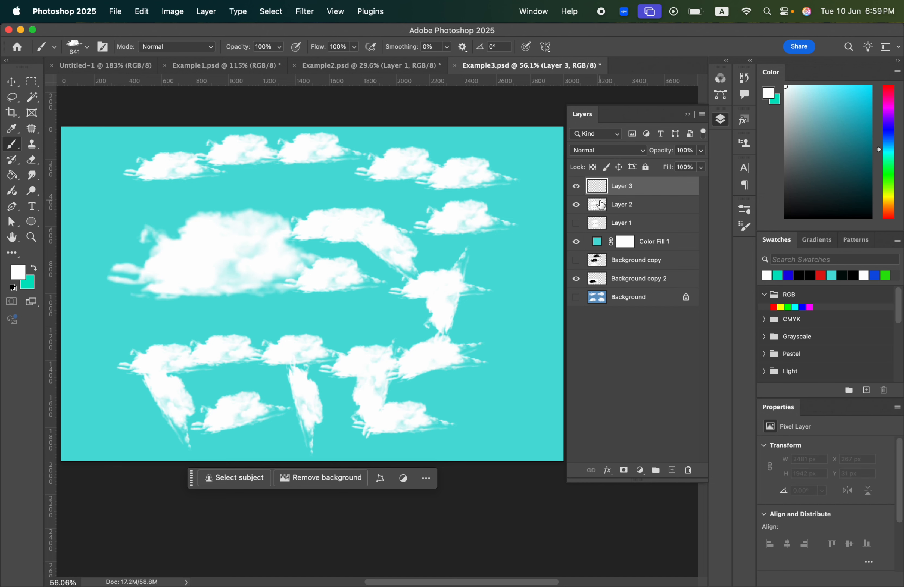
left_click(622, 206)
left_click(688, 471)
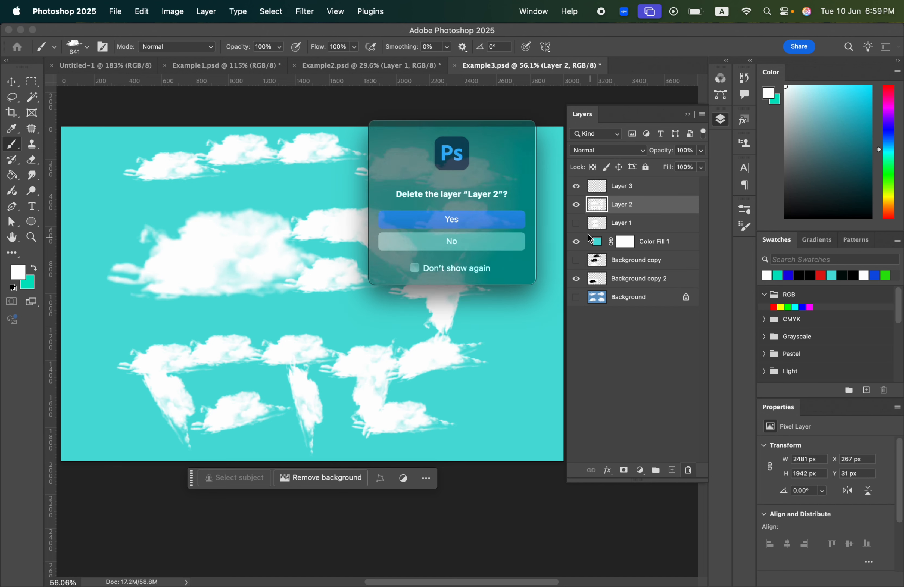
left_click(494, 220)
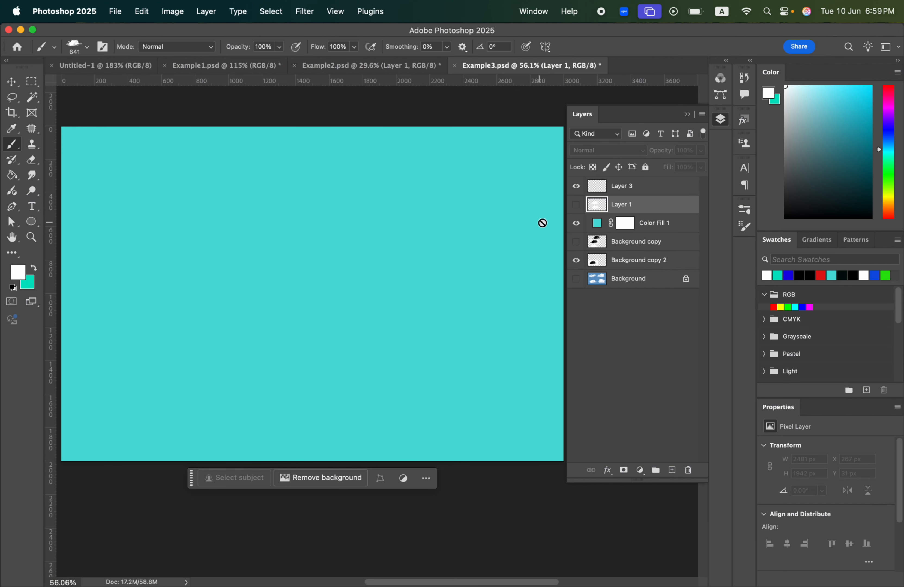
Stamp two white clouds at varying angles in the upper-left of the canvas on the empty Layer 3.
left_click(659, 188)
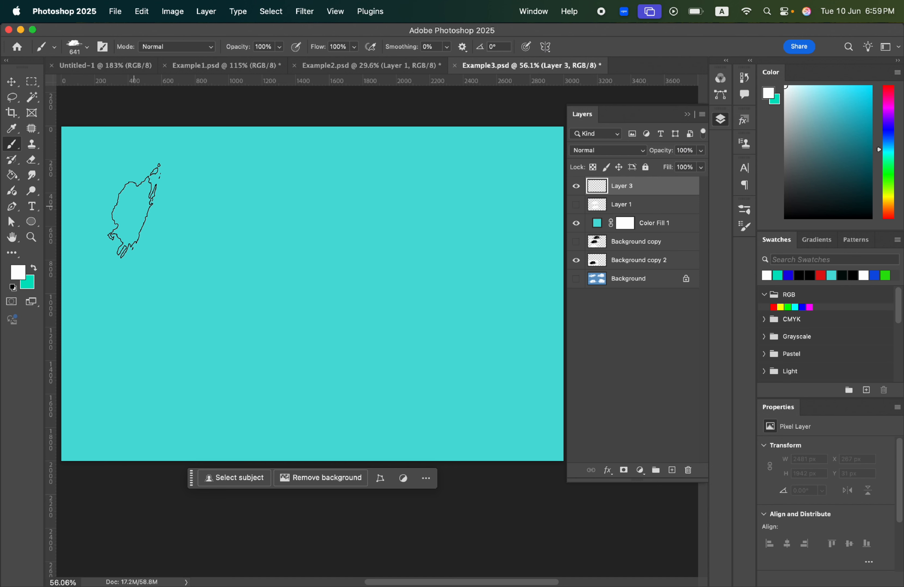
left_click(112, 201)
left_click(179, 205)
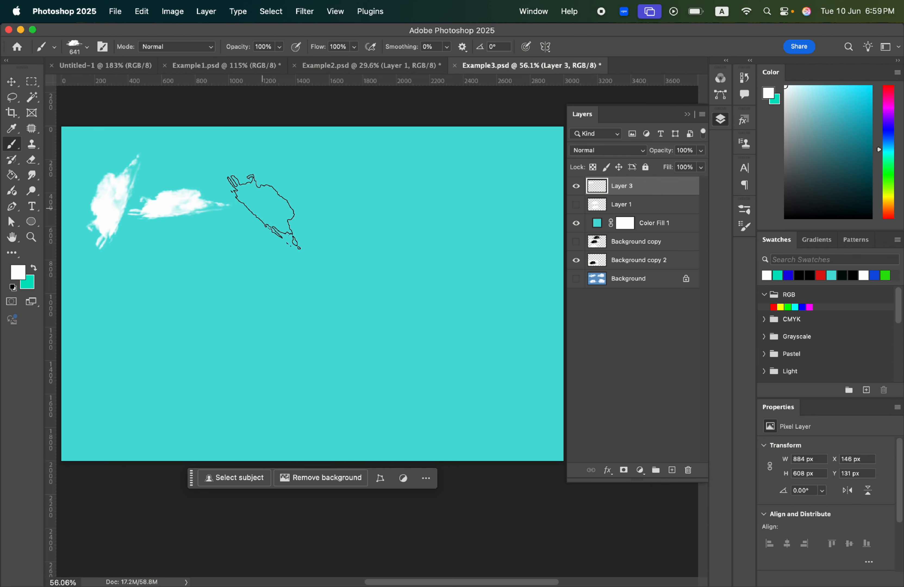
Stamp more white clouds at varying angles across the upper, middle and lower canvas on Layer 3.
left_click(284, 211)
left_click(360, 210)
left_click(482, 212)
left_click(524, 215)
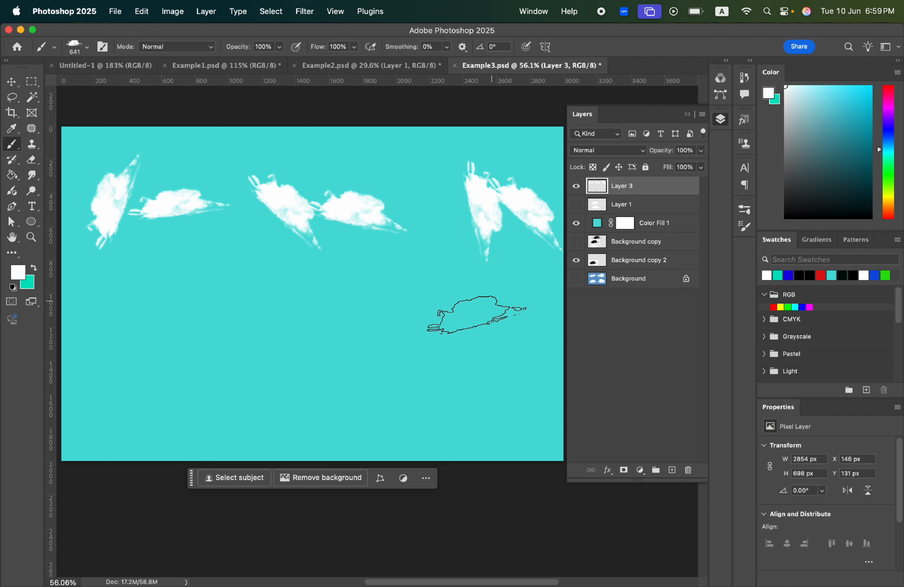
left_click(476, 316)
left_click(346, 320)
left_click(186, 292)
left_click(145, 307)
left_click(212, 385)
left_click(343, 415)
left_click(403, 389)
left_click(473, 394)
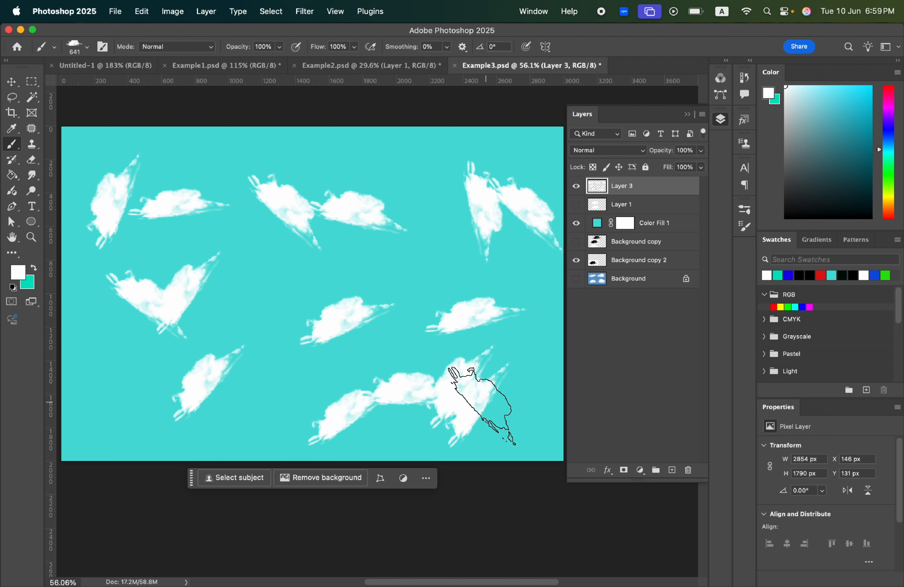
left_click(448, 284)
left_click(347, 283)
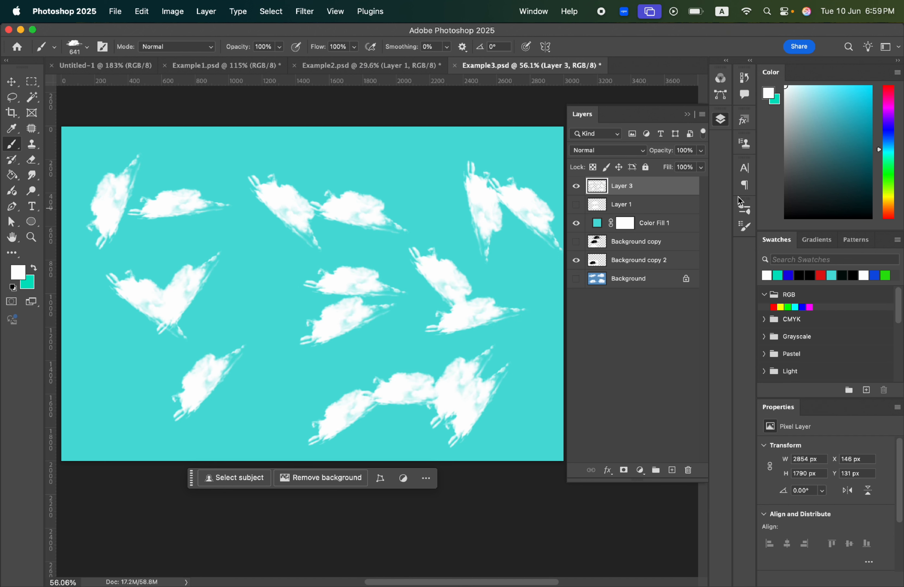
Set the brush's angle control to Off and its angle and roundness jitter to 0%, and disable Shape Dynamics.
left_click(103, 46)
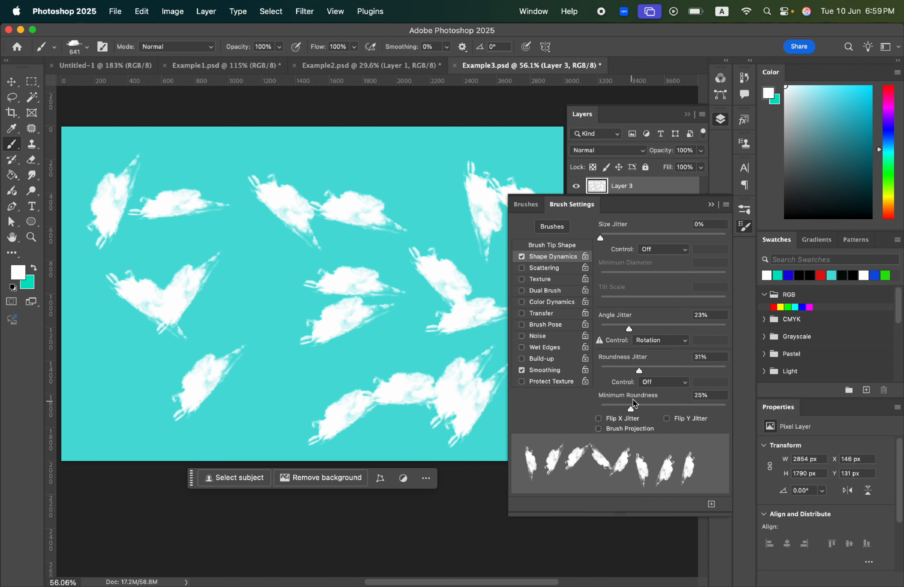
left_click(649, 340)
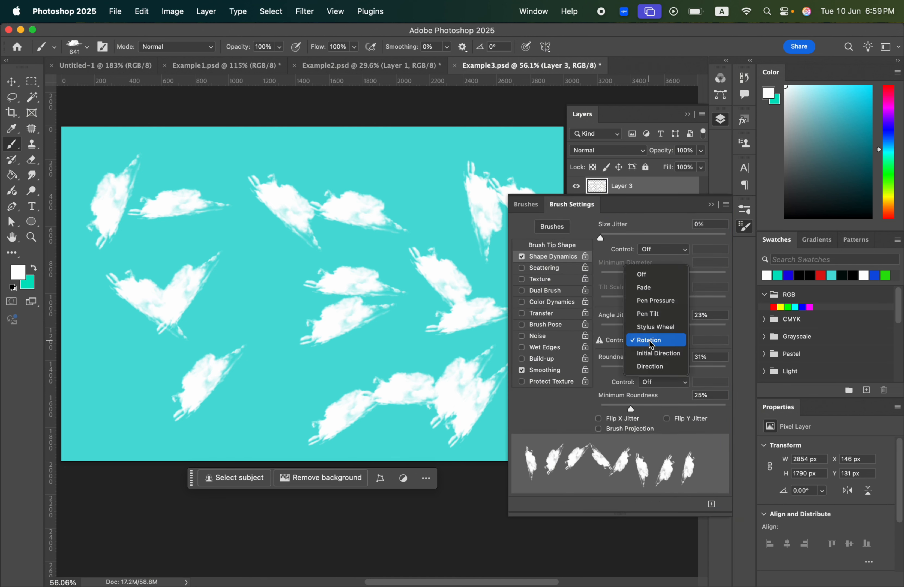
left_click(651, 277)
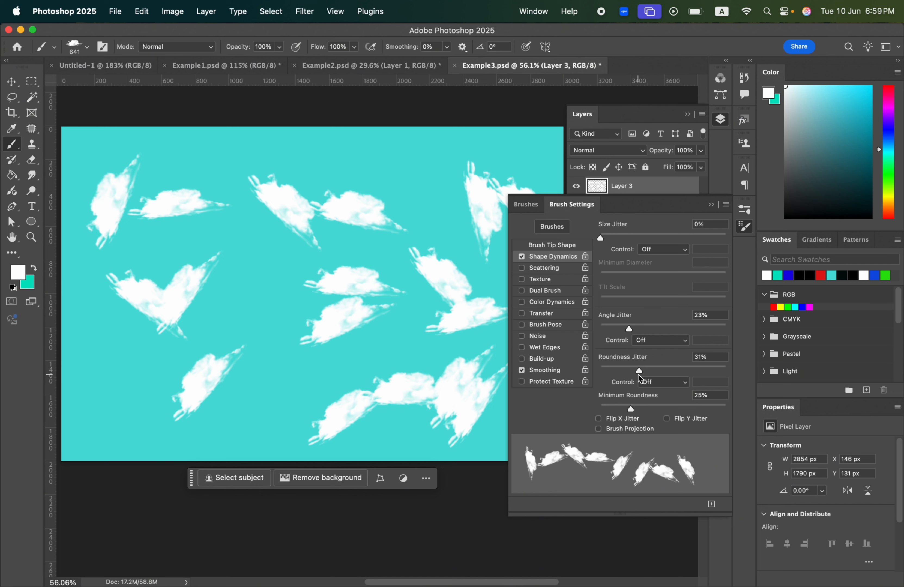
left_click_drag(630, 329, 597, 330)
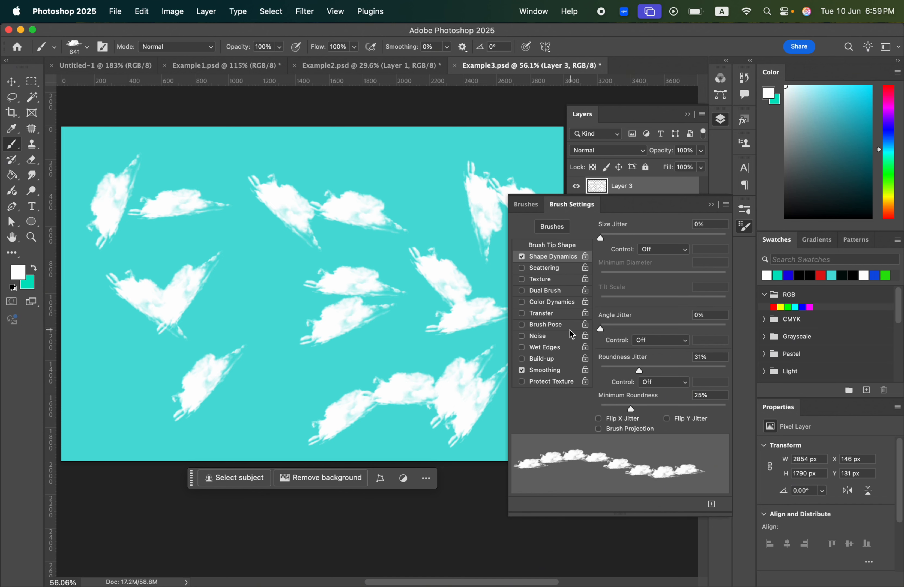
left_click_drag(645, 376, 591, 375)
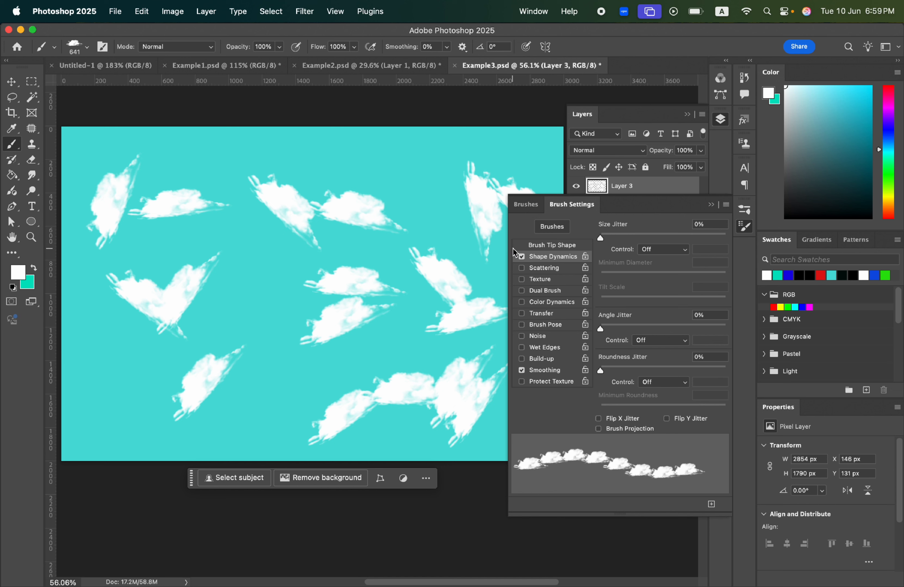
left_click(522, 257)
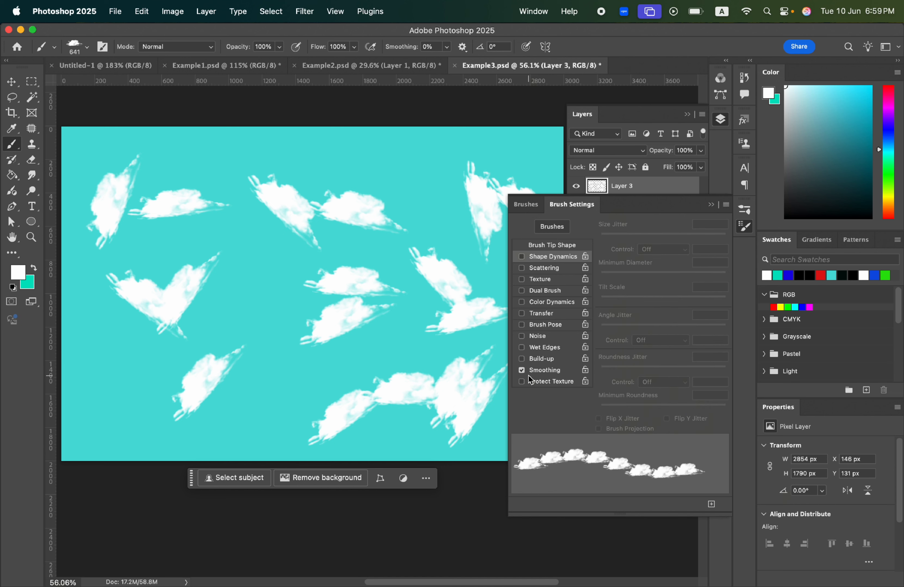
Stamp two unrotated clouds near the middle of the canvas, switch to the Move tool and close the brush settings.
left_click(278, 260)
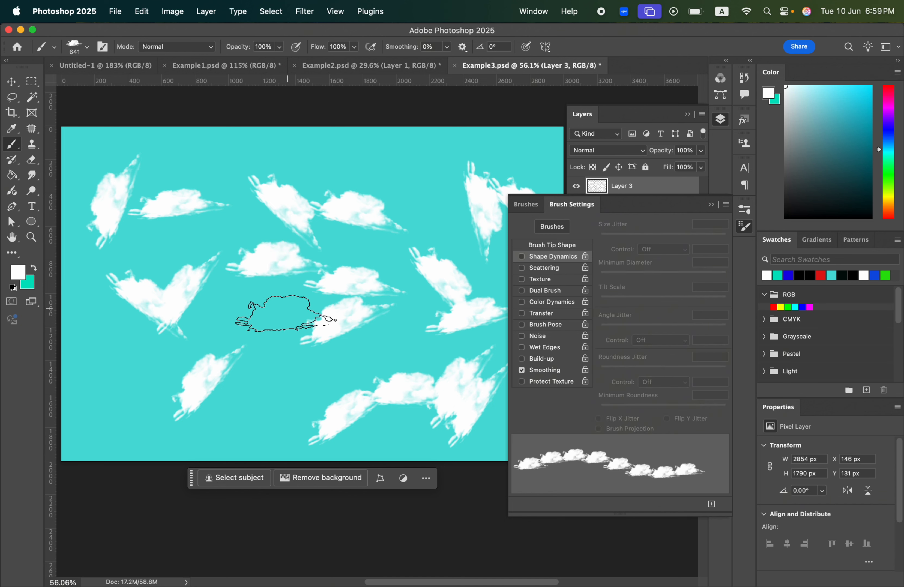
left_click(282, 313)
left_click(12, 82)
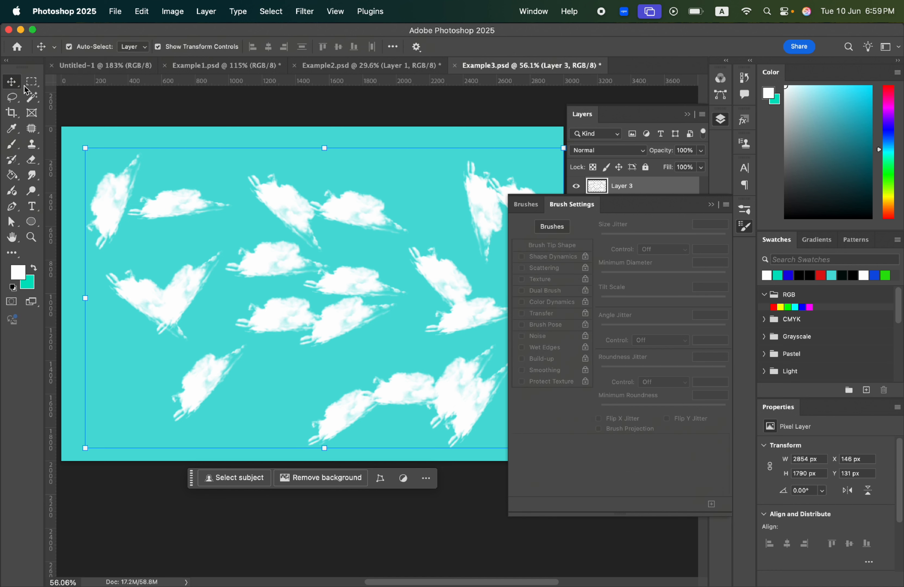
left_click(744, 227)
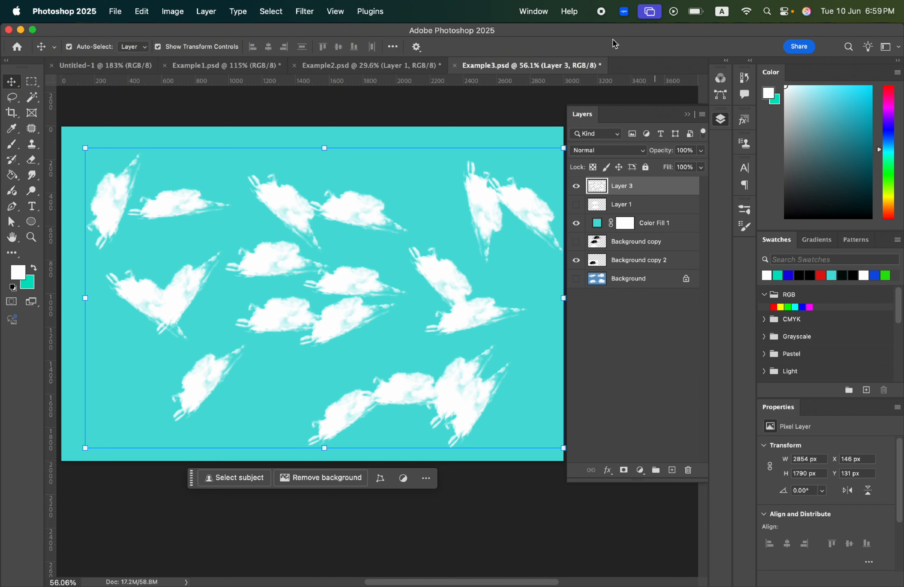